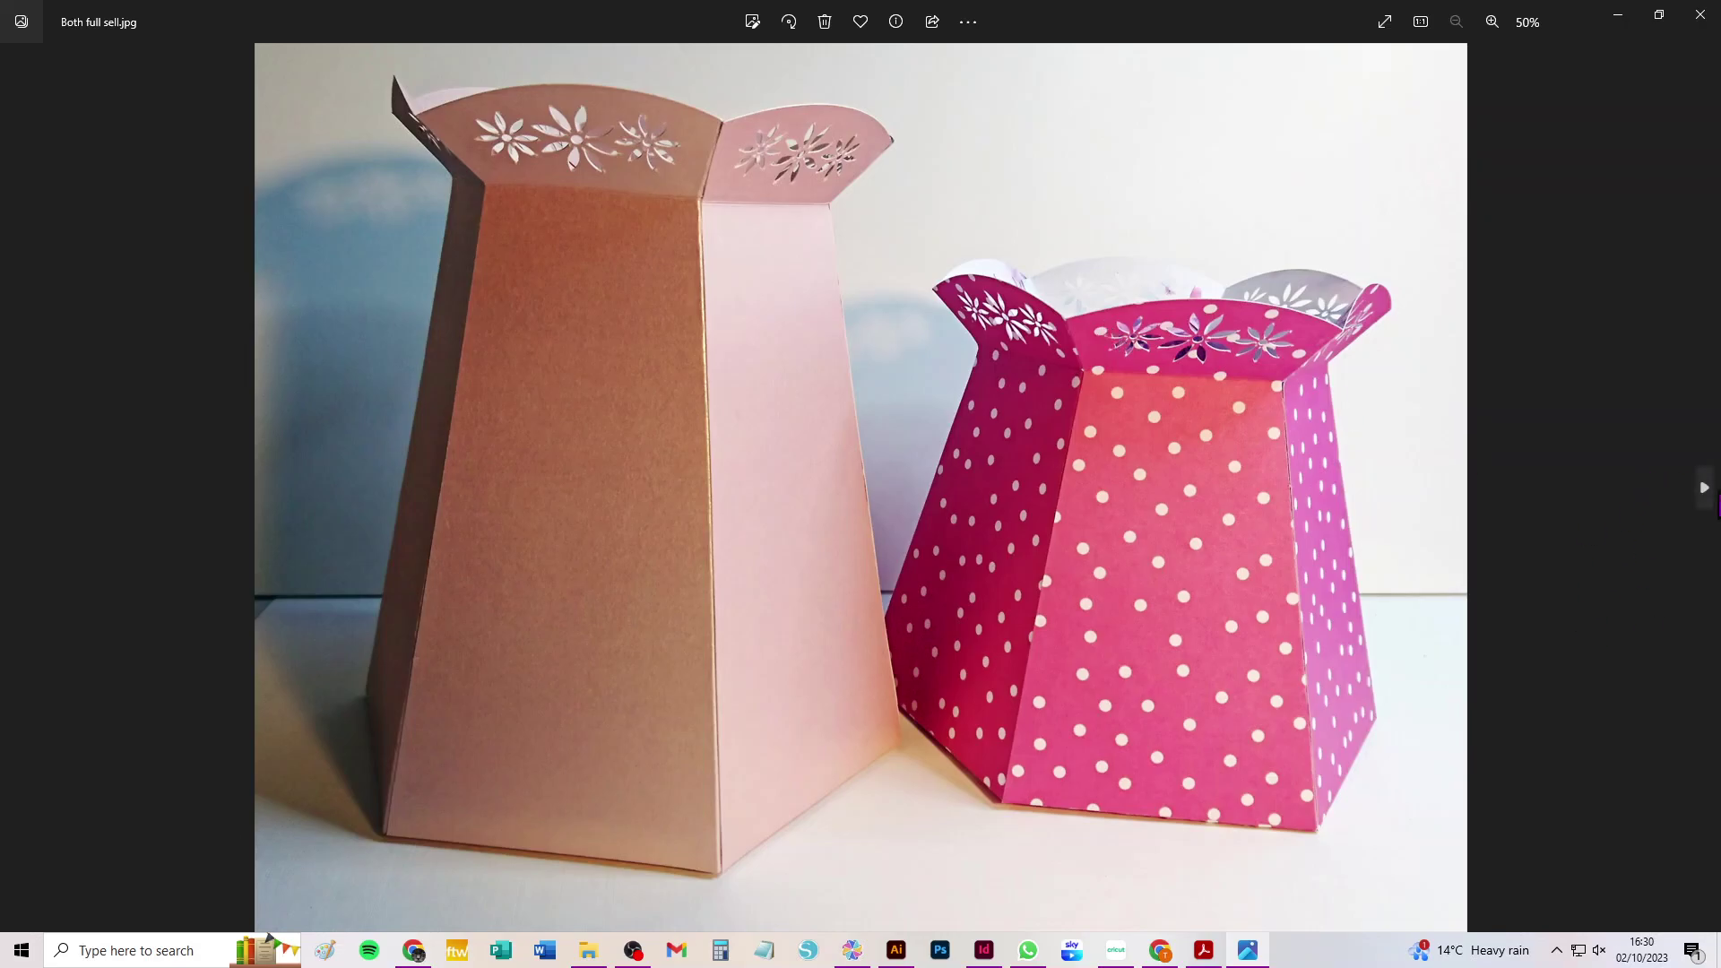
Step through the vase photos to 'tall plus base for sale.jpg', showing the tall pink vase and hexagonal base
{"action": "left_click", "coordinate": [1704, 487]}
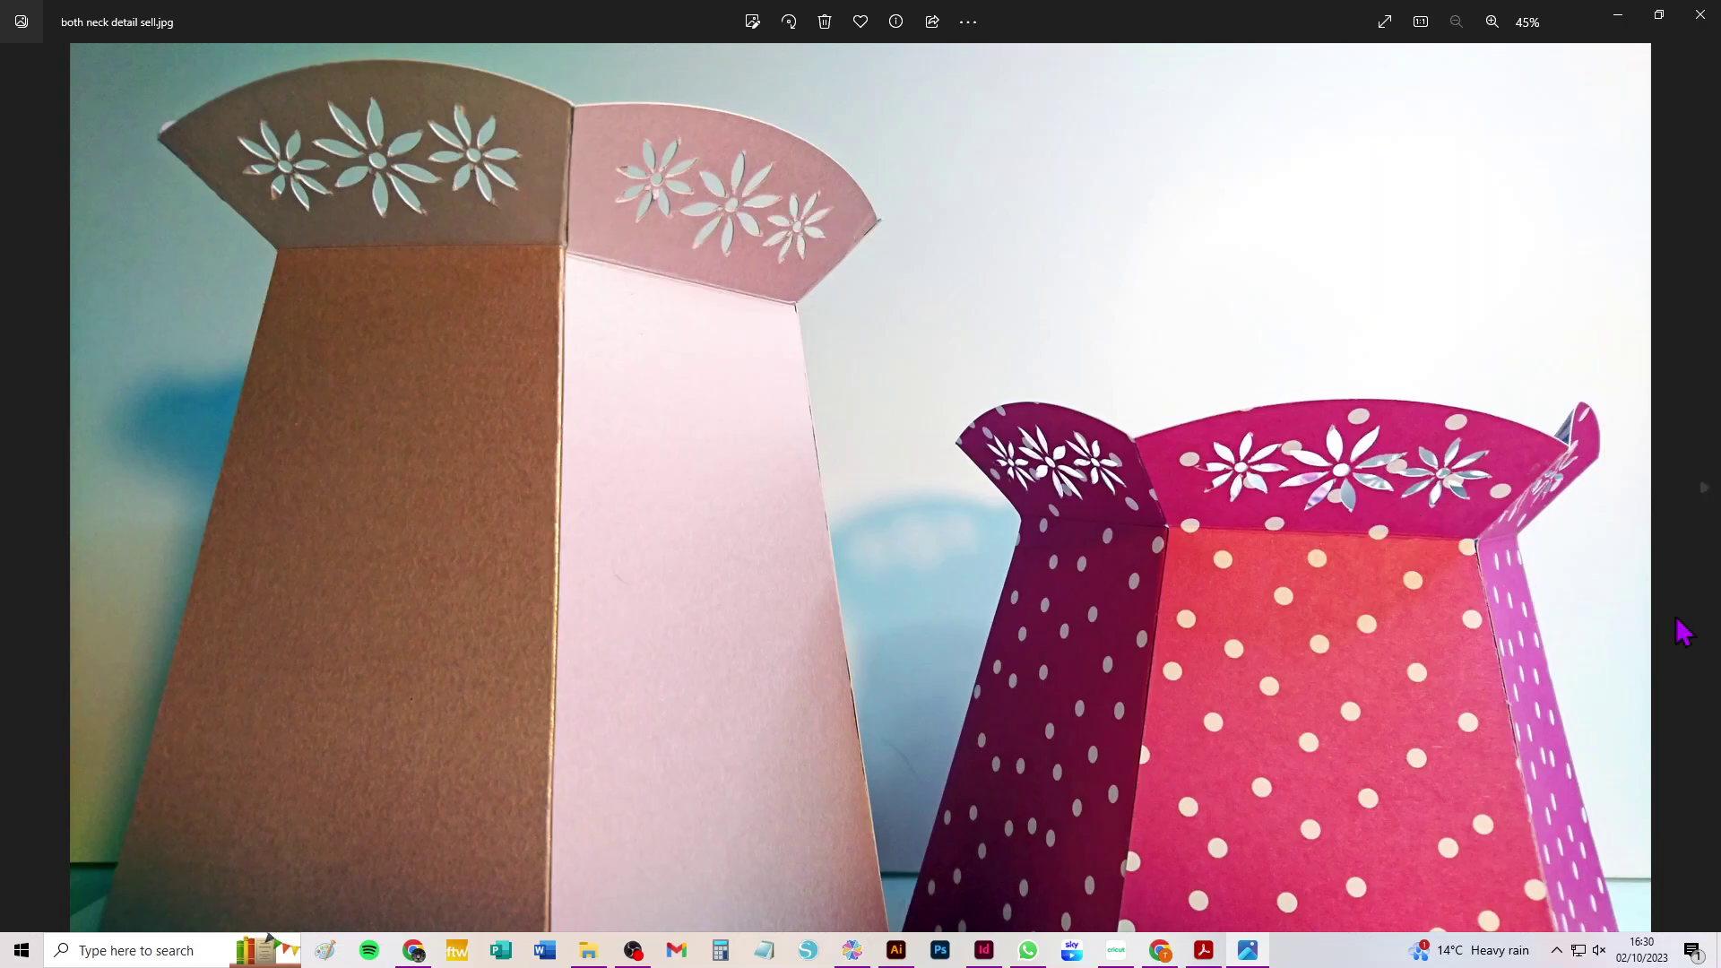
{"action": "left_click", "coordinate": [1703, 489]}
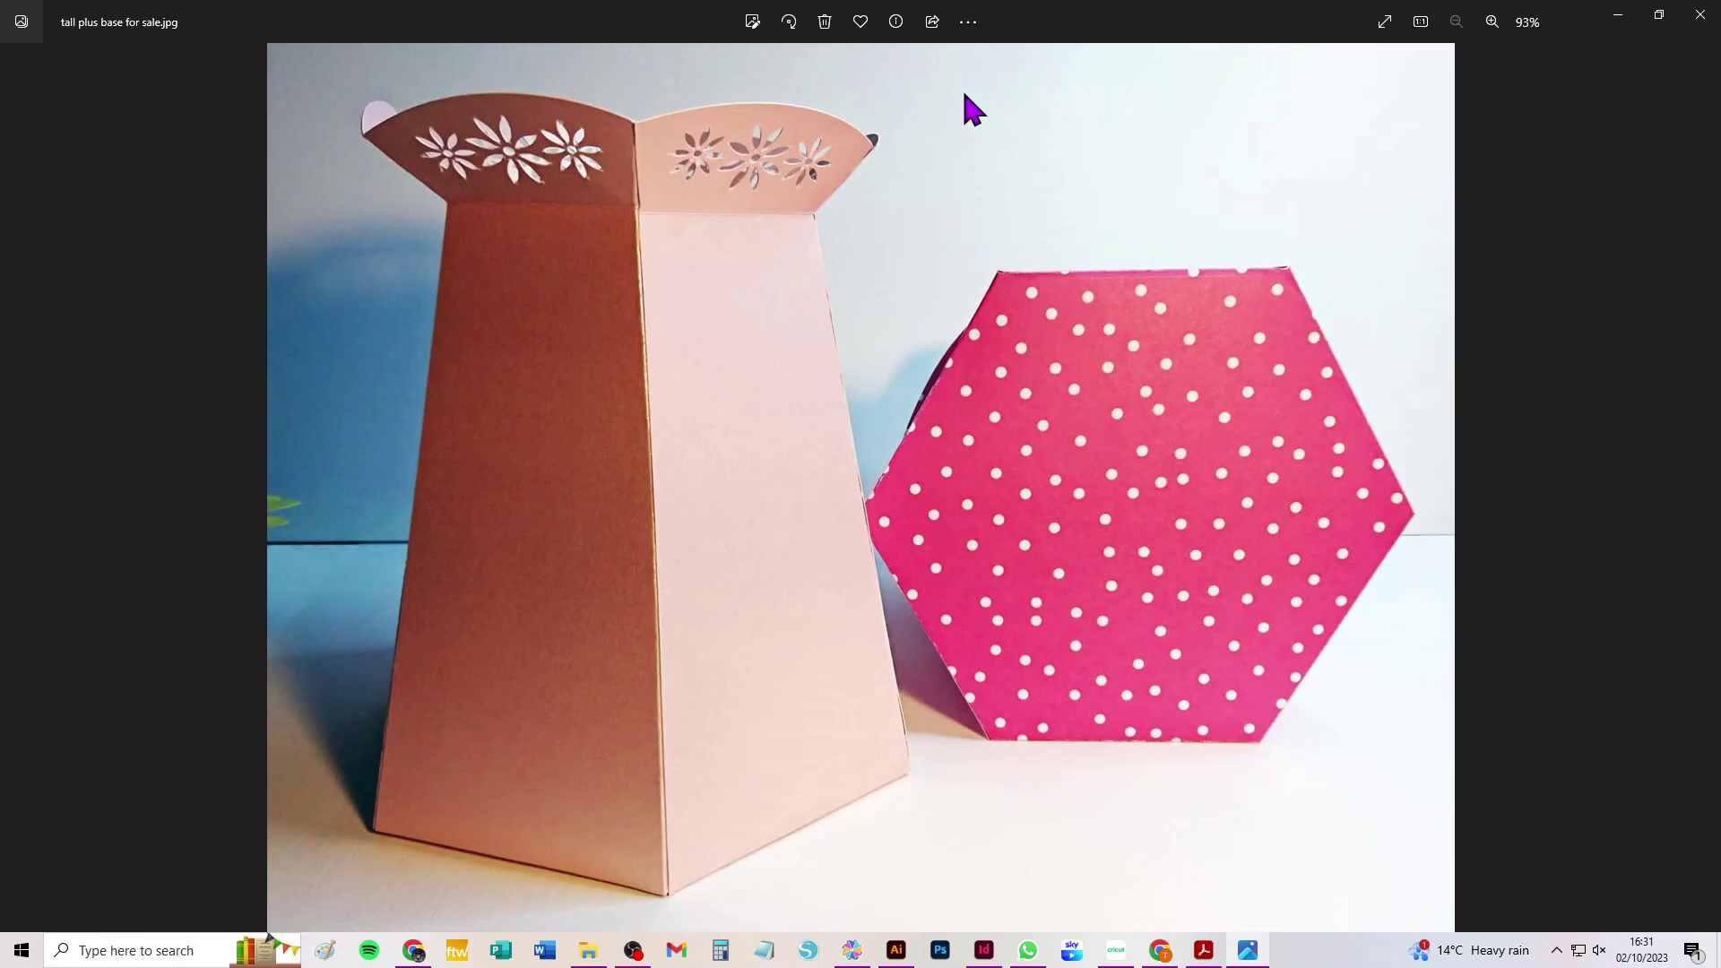
Add the six-sided flower vase upload from Recent Uploads to a new canvas
{"action": "left_click", "coordinate": [1116, 950]}
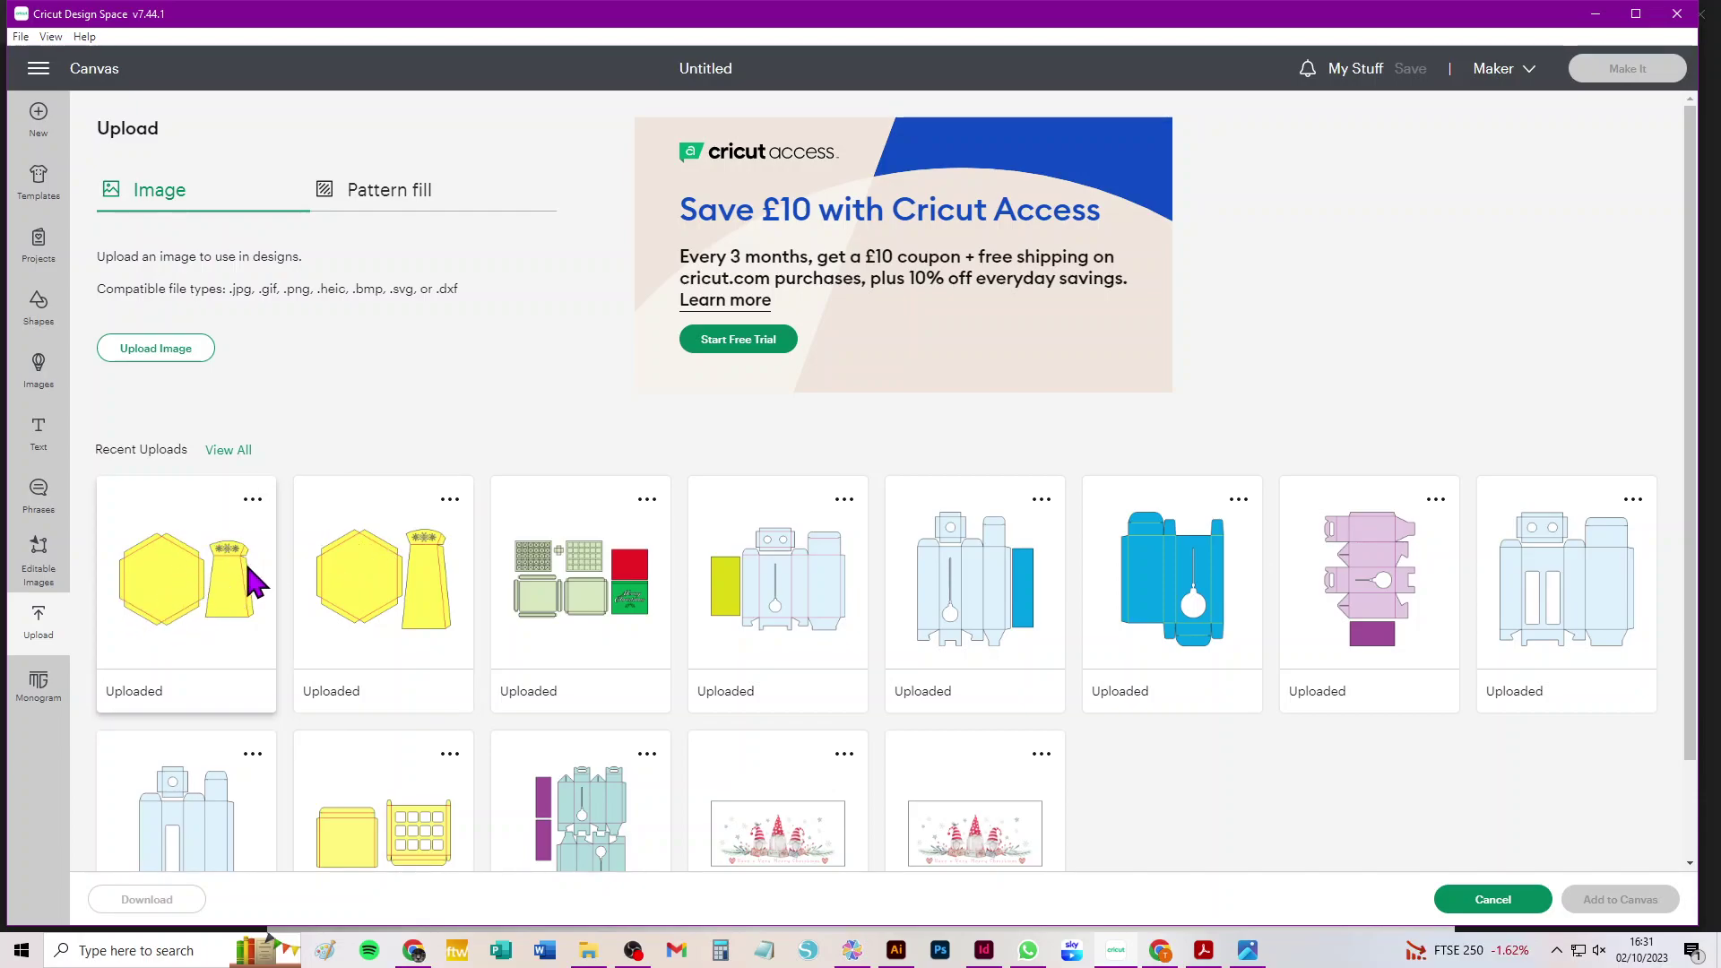
{"action": "left_click", "coordinate": [217, 611]}
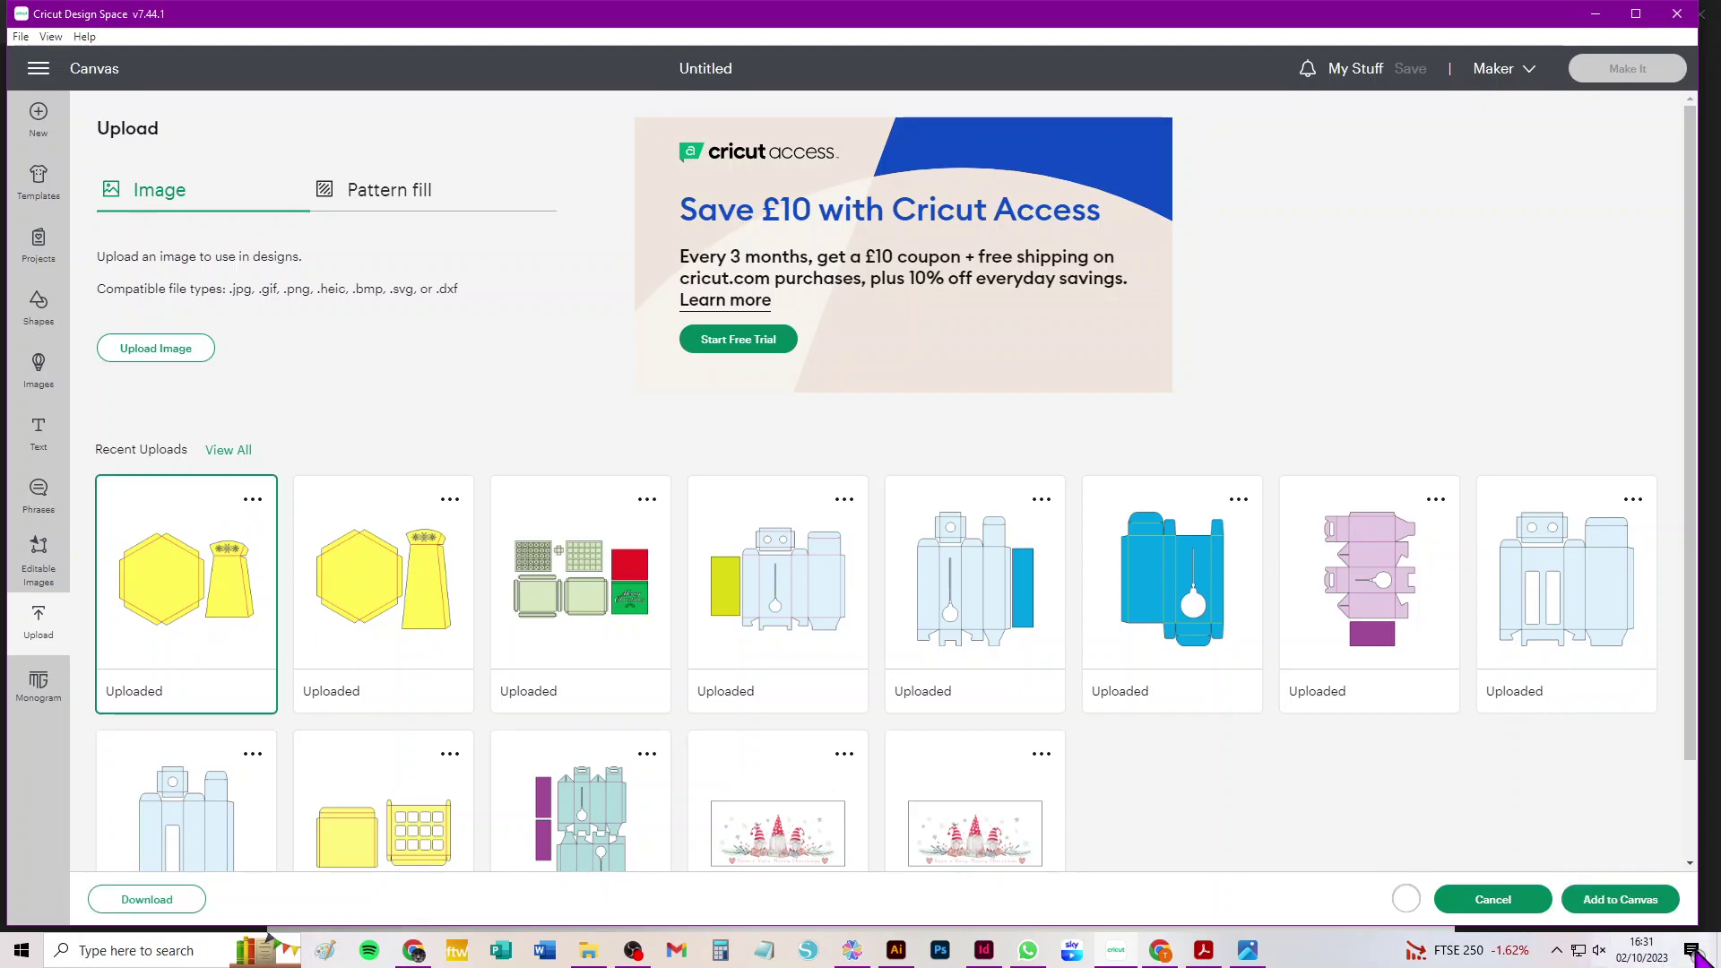
{"action": "key", "text": "Return"}
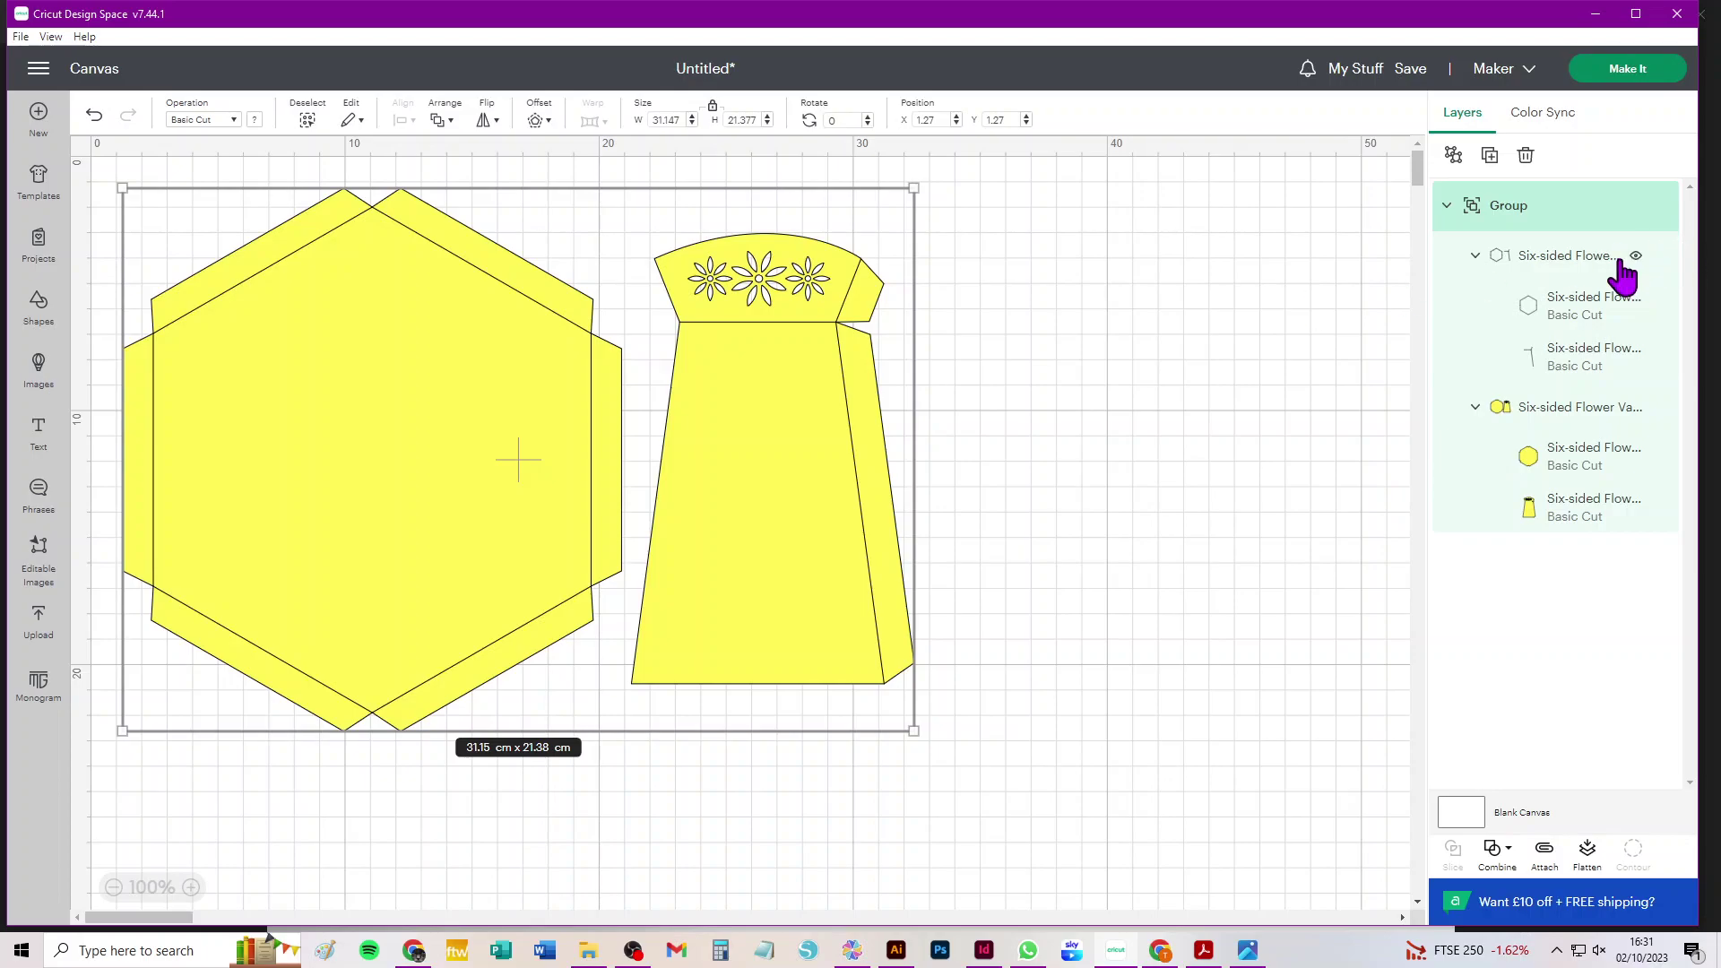
Set the vase's fold-line subgroup operation to Score so the folds become dashed lines
{"action": "left_click", "coordinate": [1509, 260]}
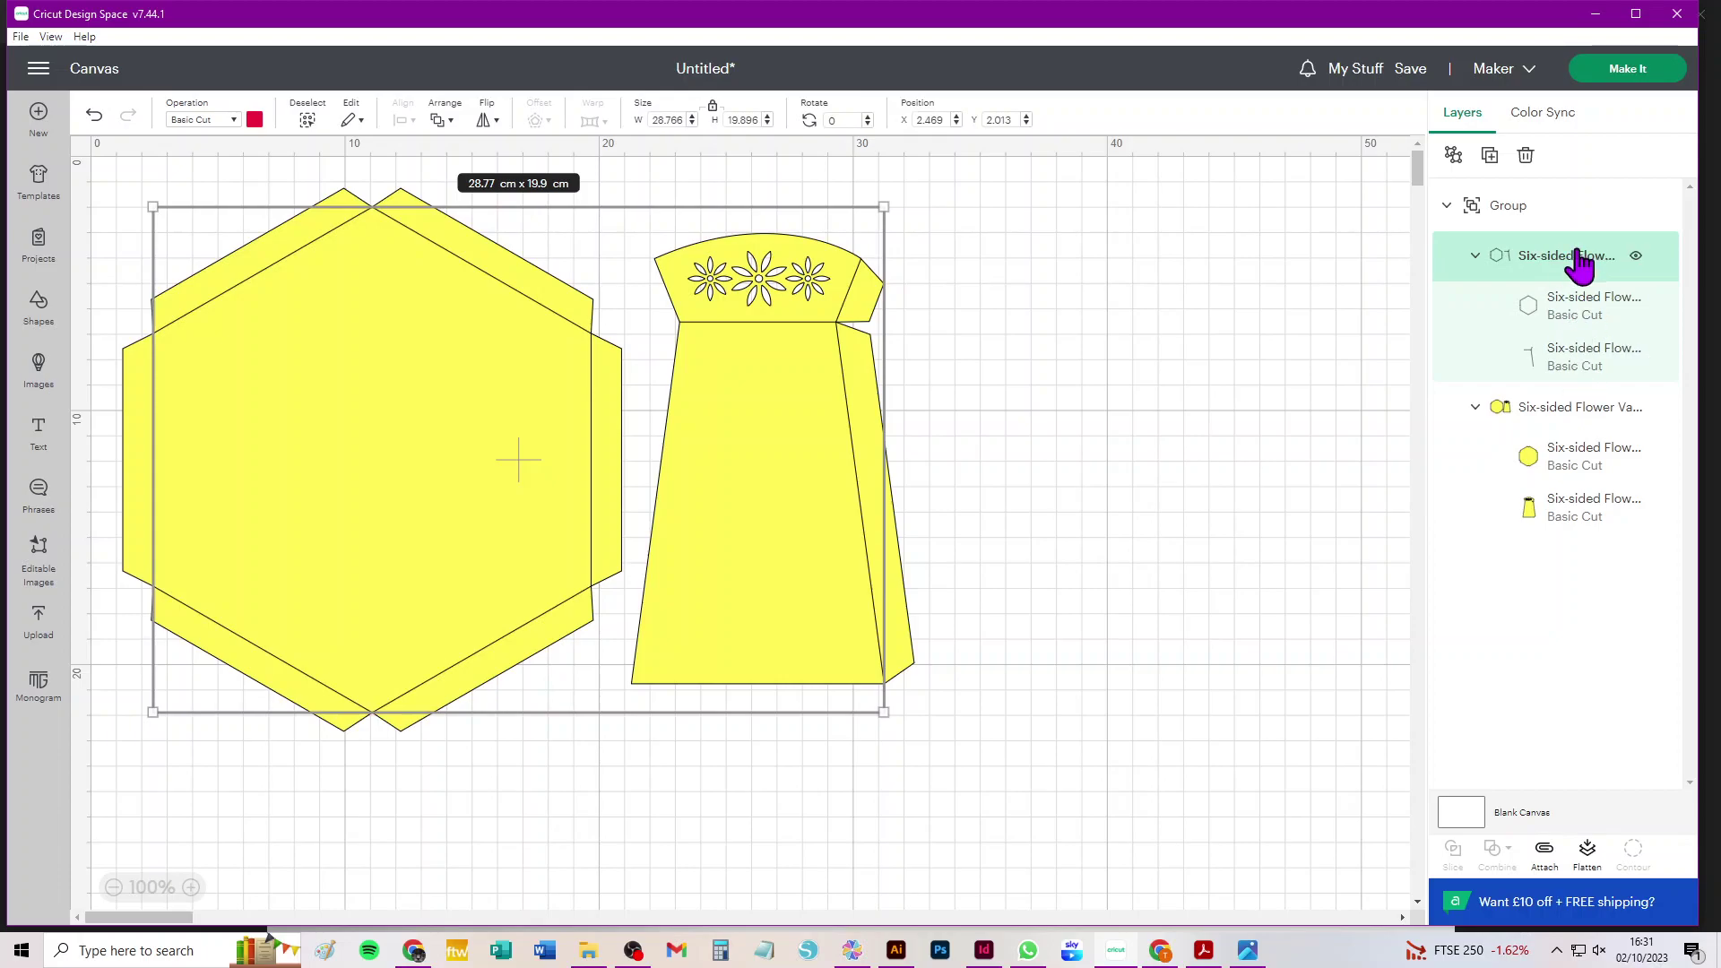
{"action": "left_click", "coordinate": [197, 122]}
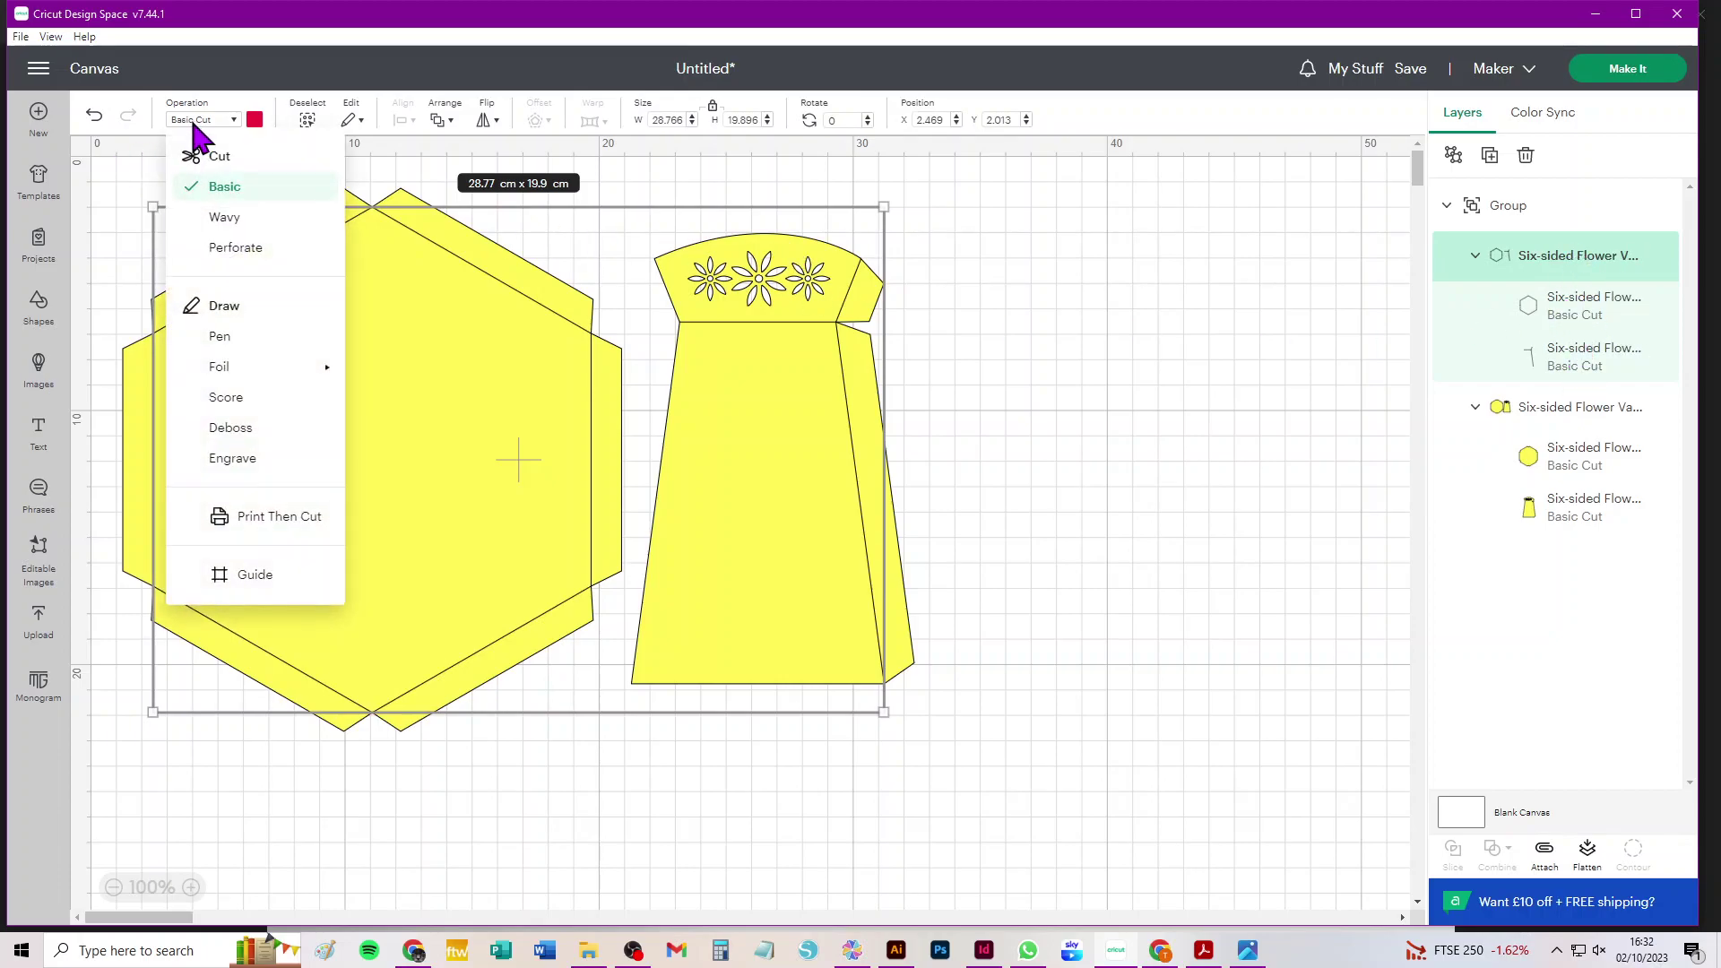
{"action": "key", "text": "Escape"}
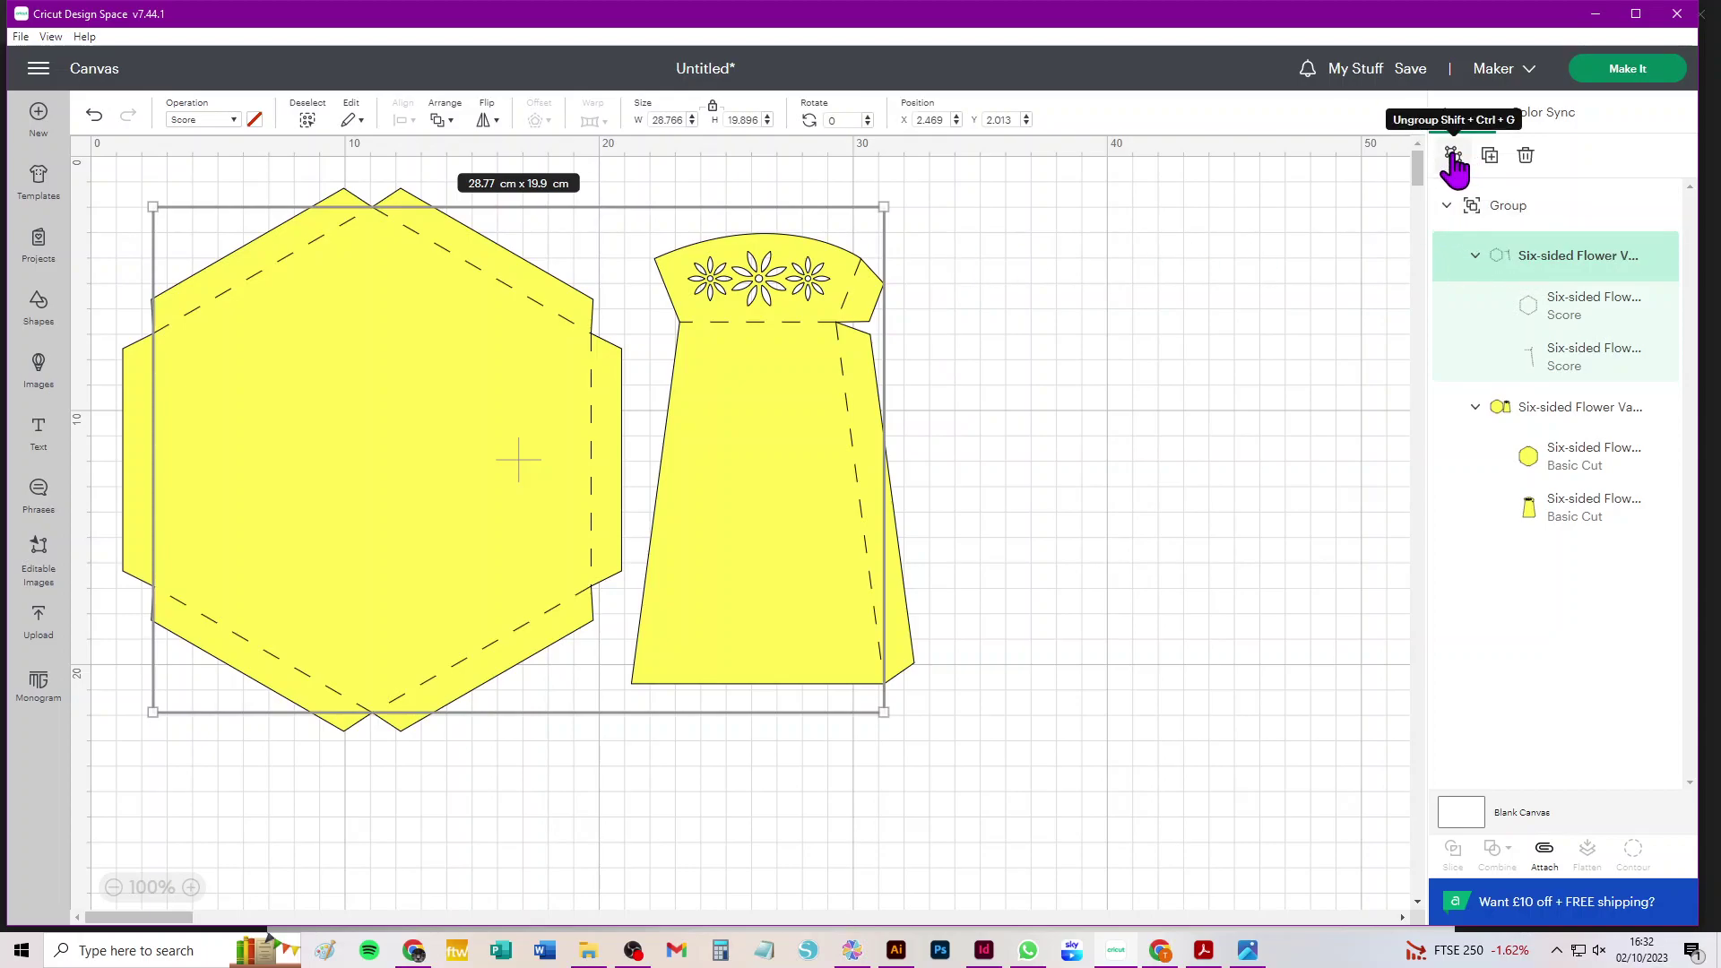
Ungroup the score-line subgroup and the cut-shape subgroup in Layers
{"action": "left_click", "coordinate": [1454, 160]}
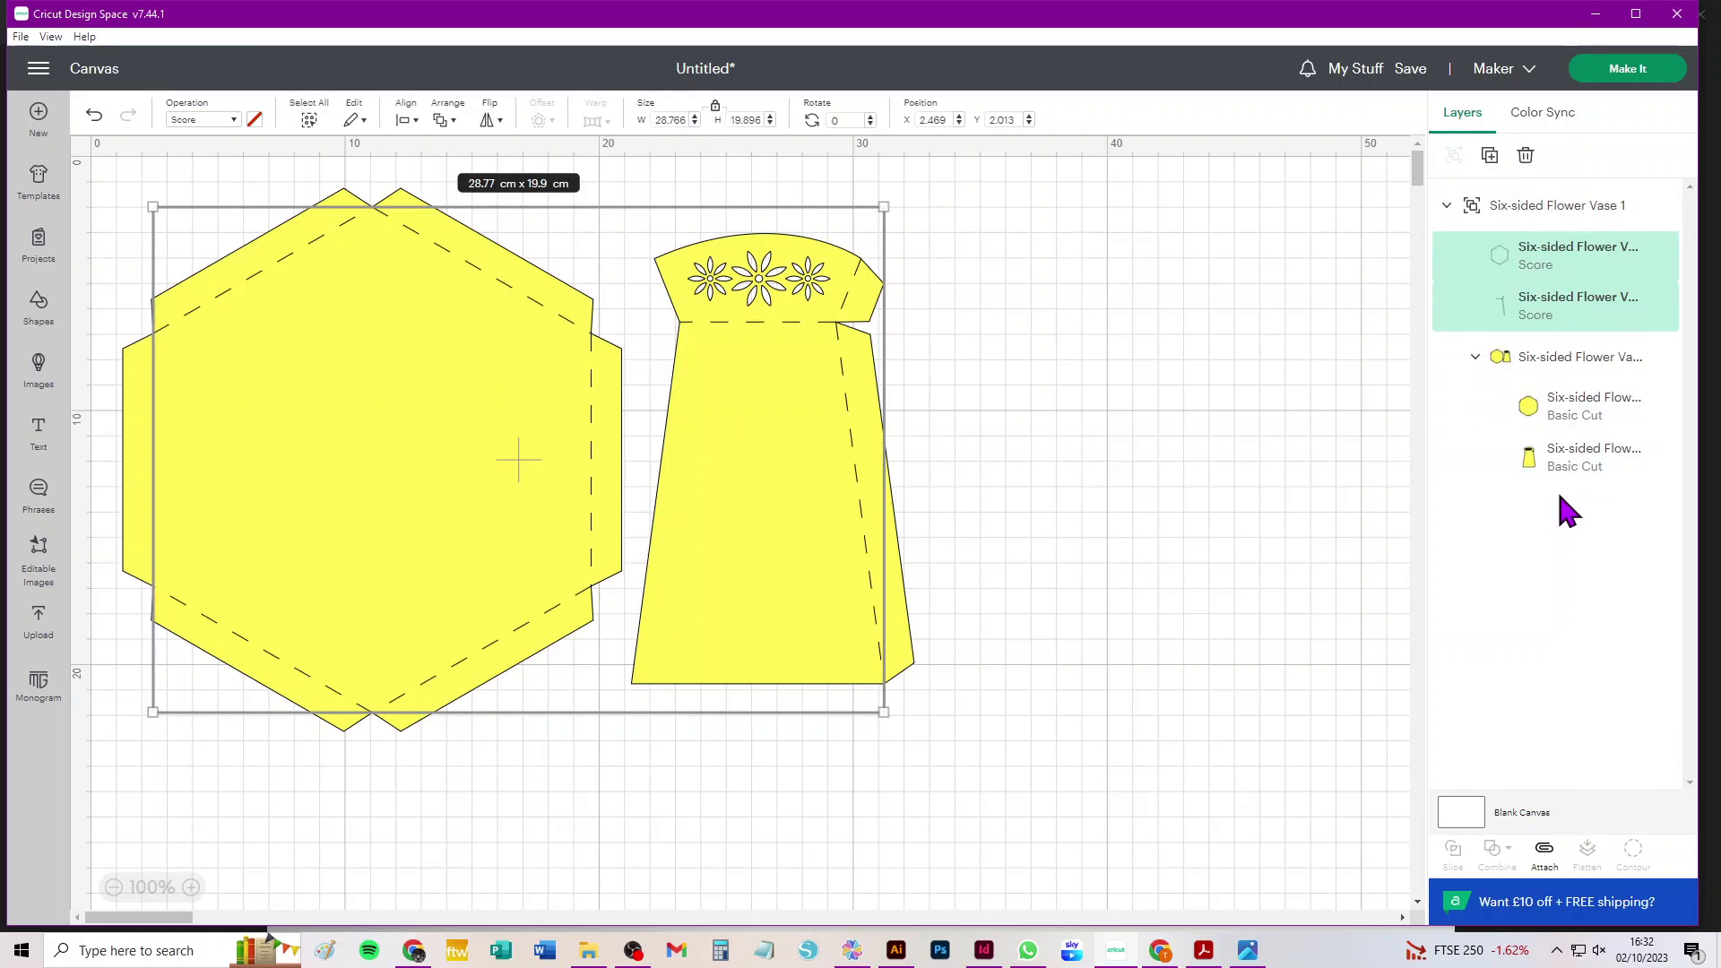
{"action": "left_click", "coordinate": [1578, 363]}
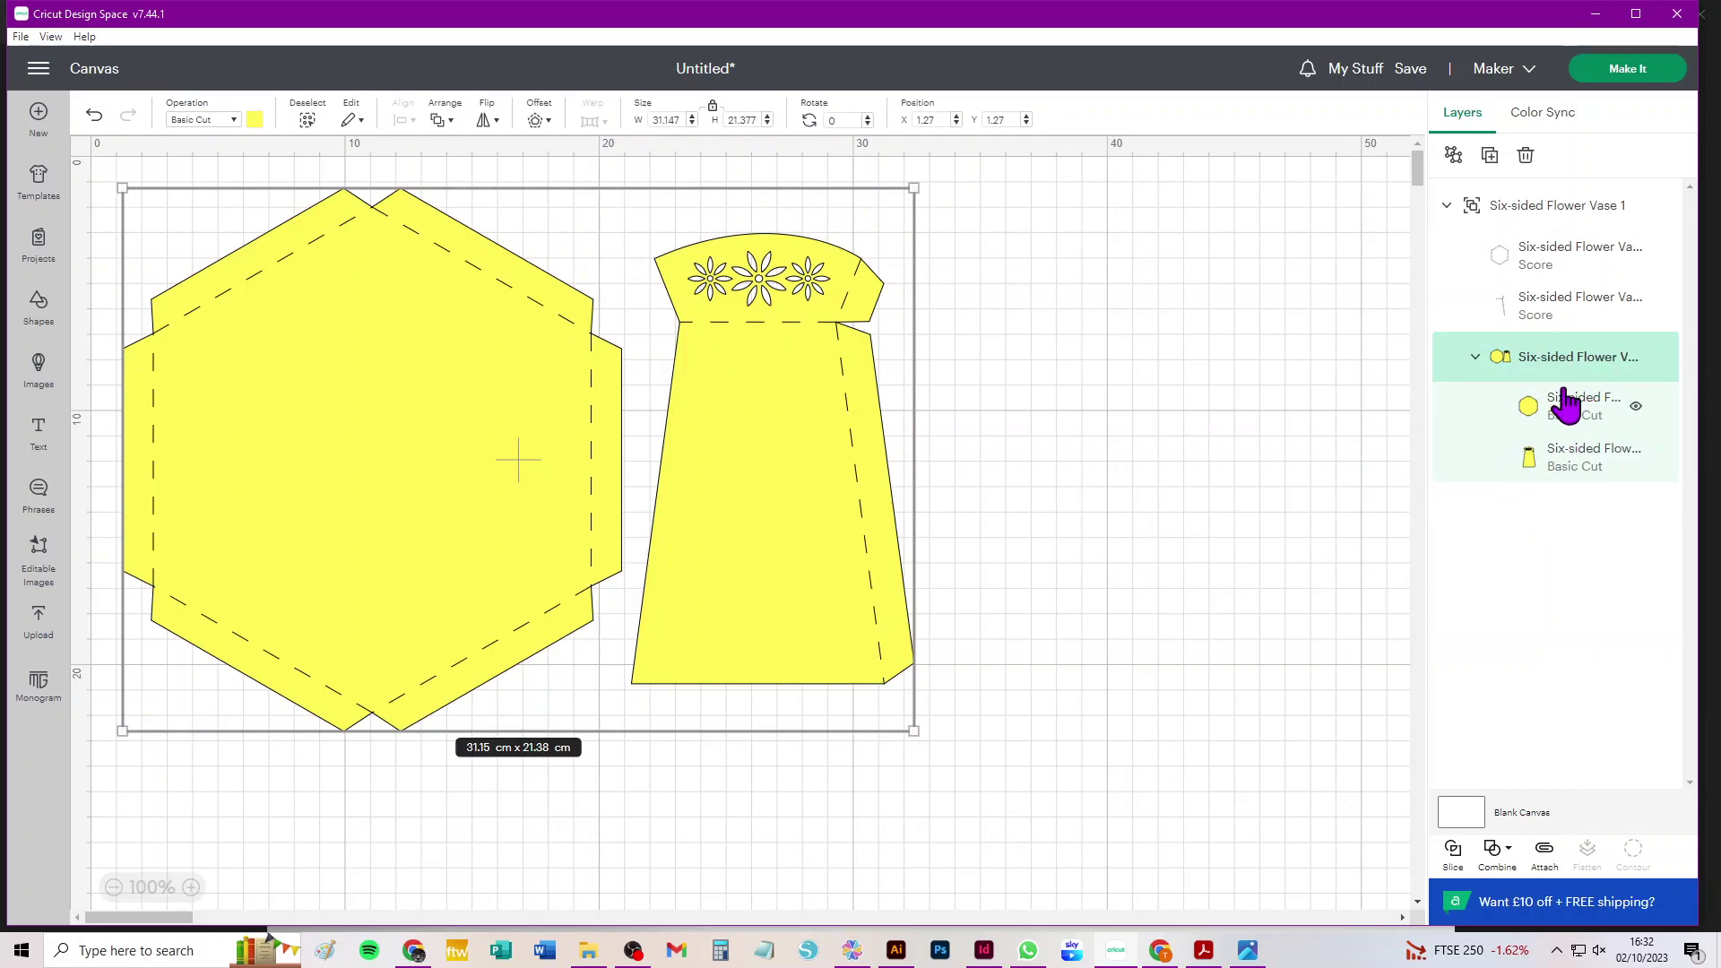
{"action": "left_click", "coordinate": [1453, 156]}
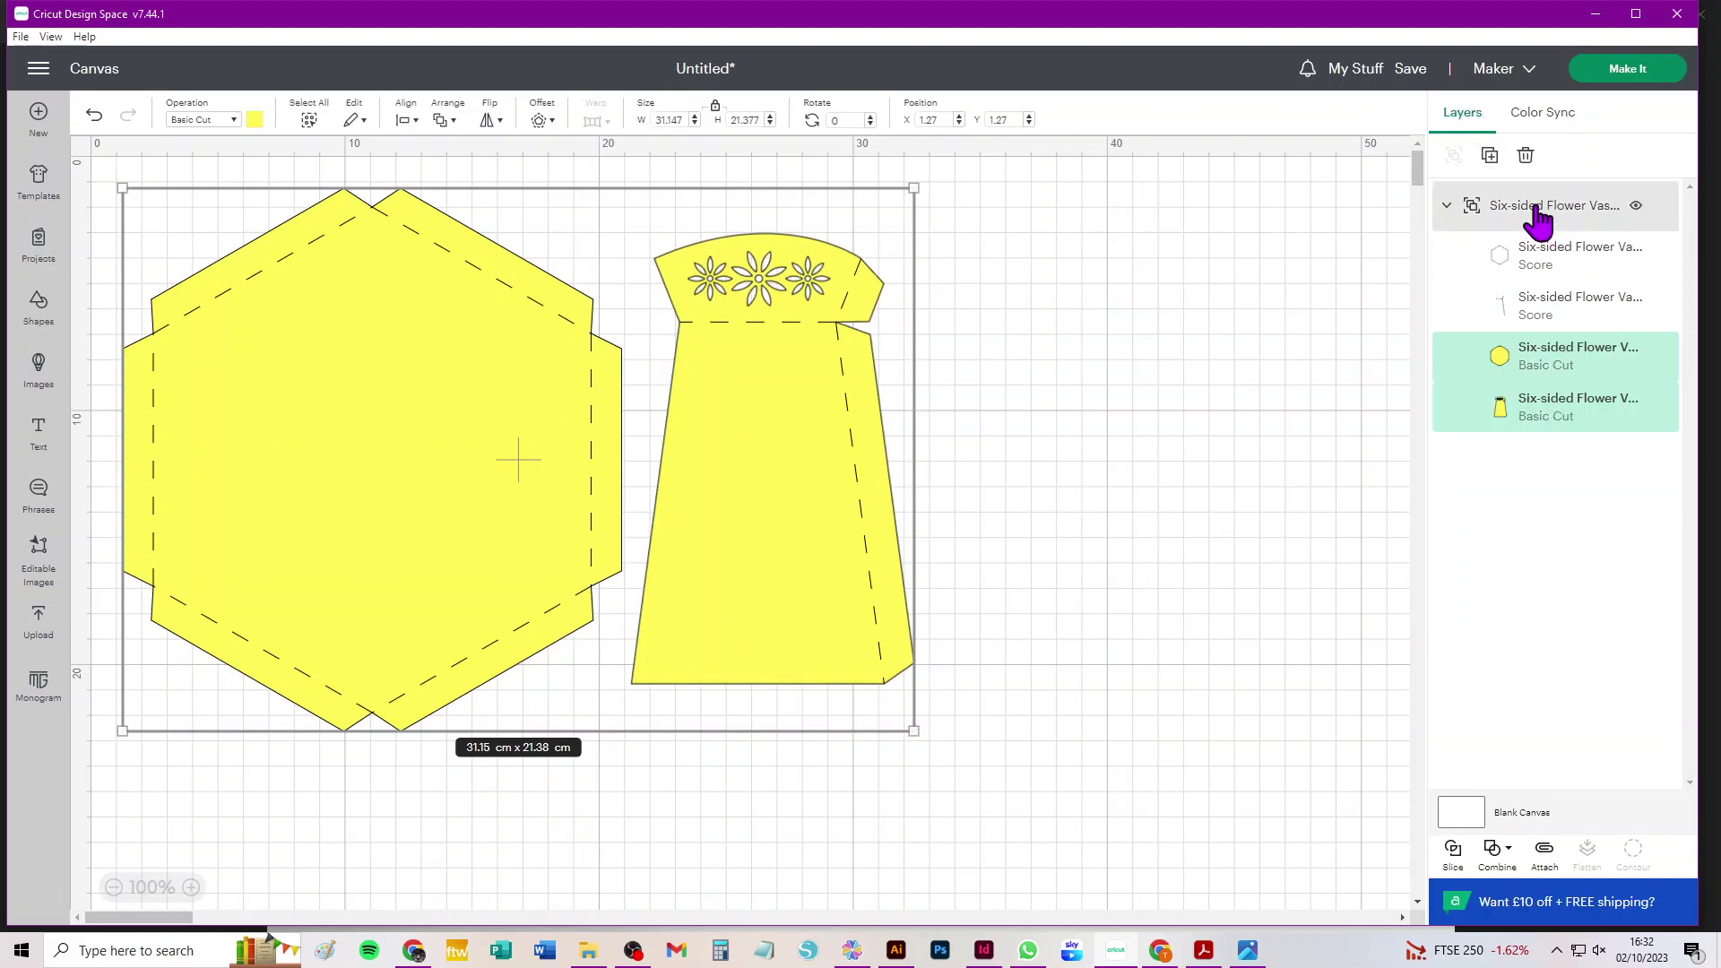
Ungroup the whole vase design into four layers and test-drag the hexagon's score lines
{"action": "left_click", "coordinate": [1540, 213]}
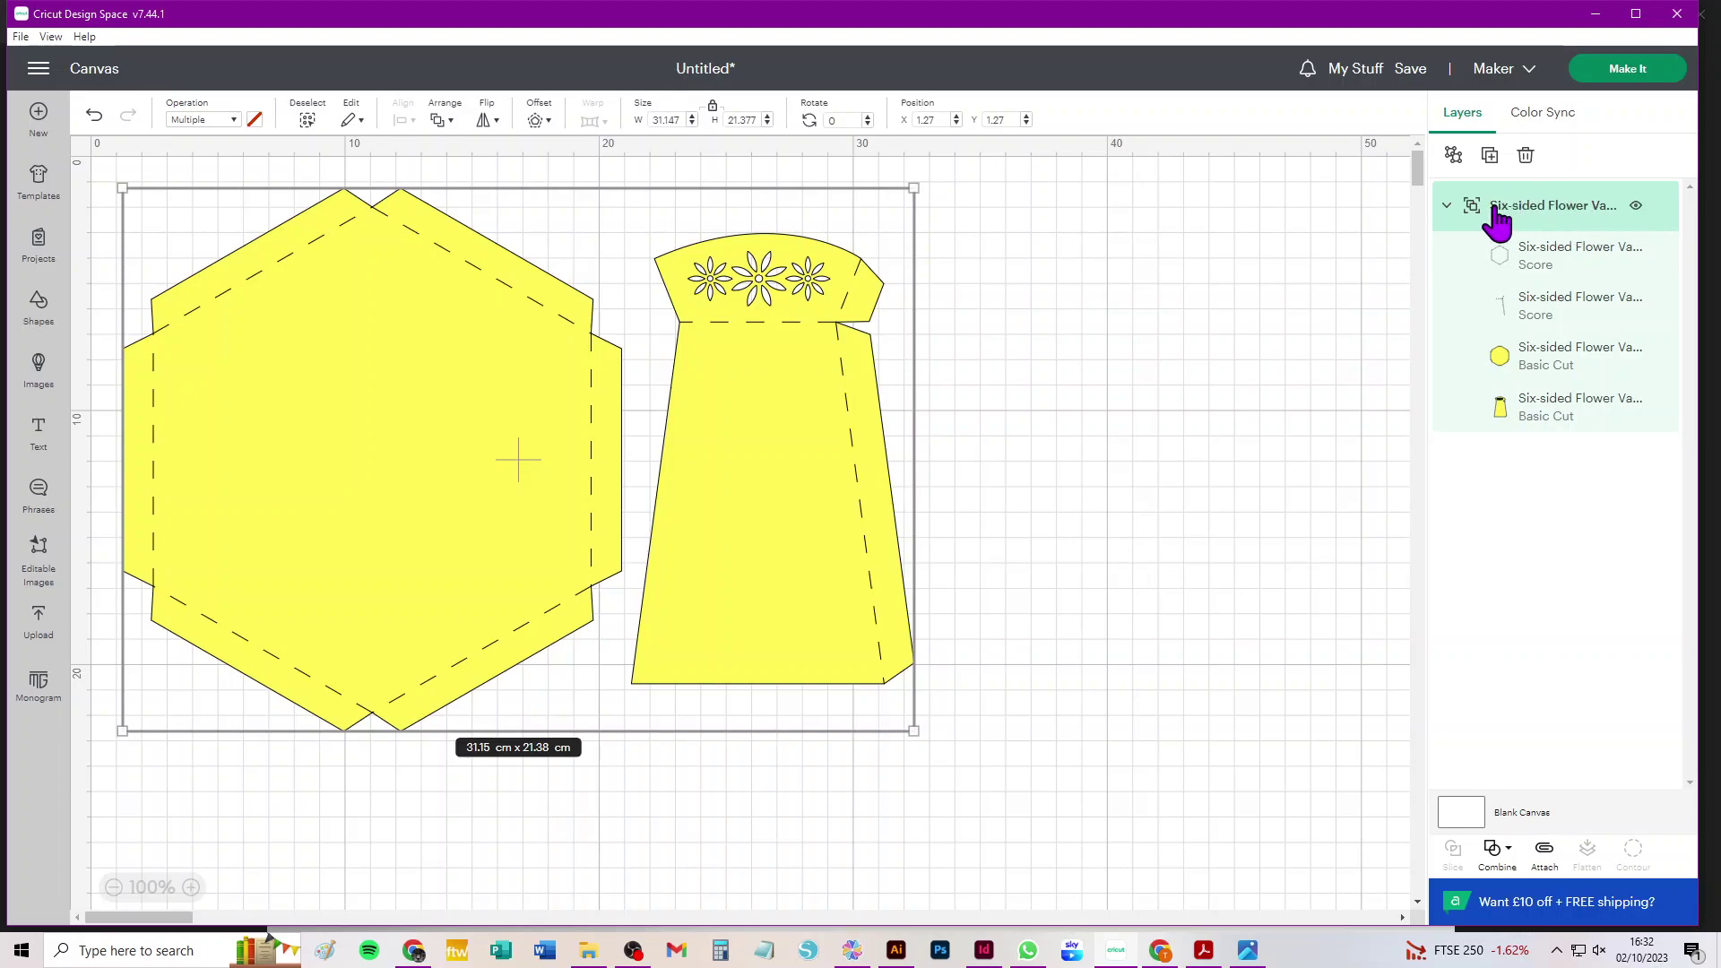
{"action": "left_click", "coordinate": [1253, 254]}
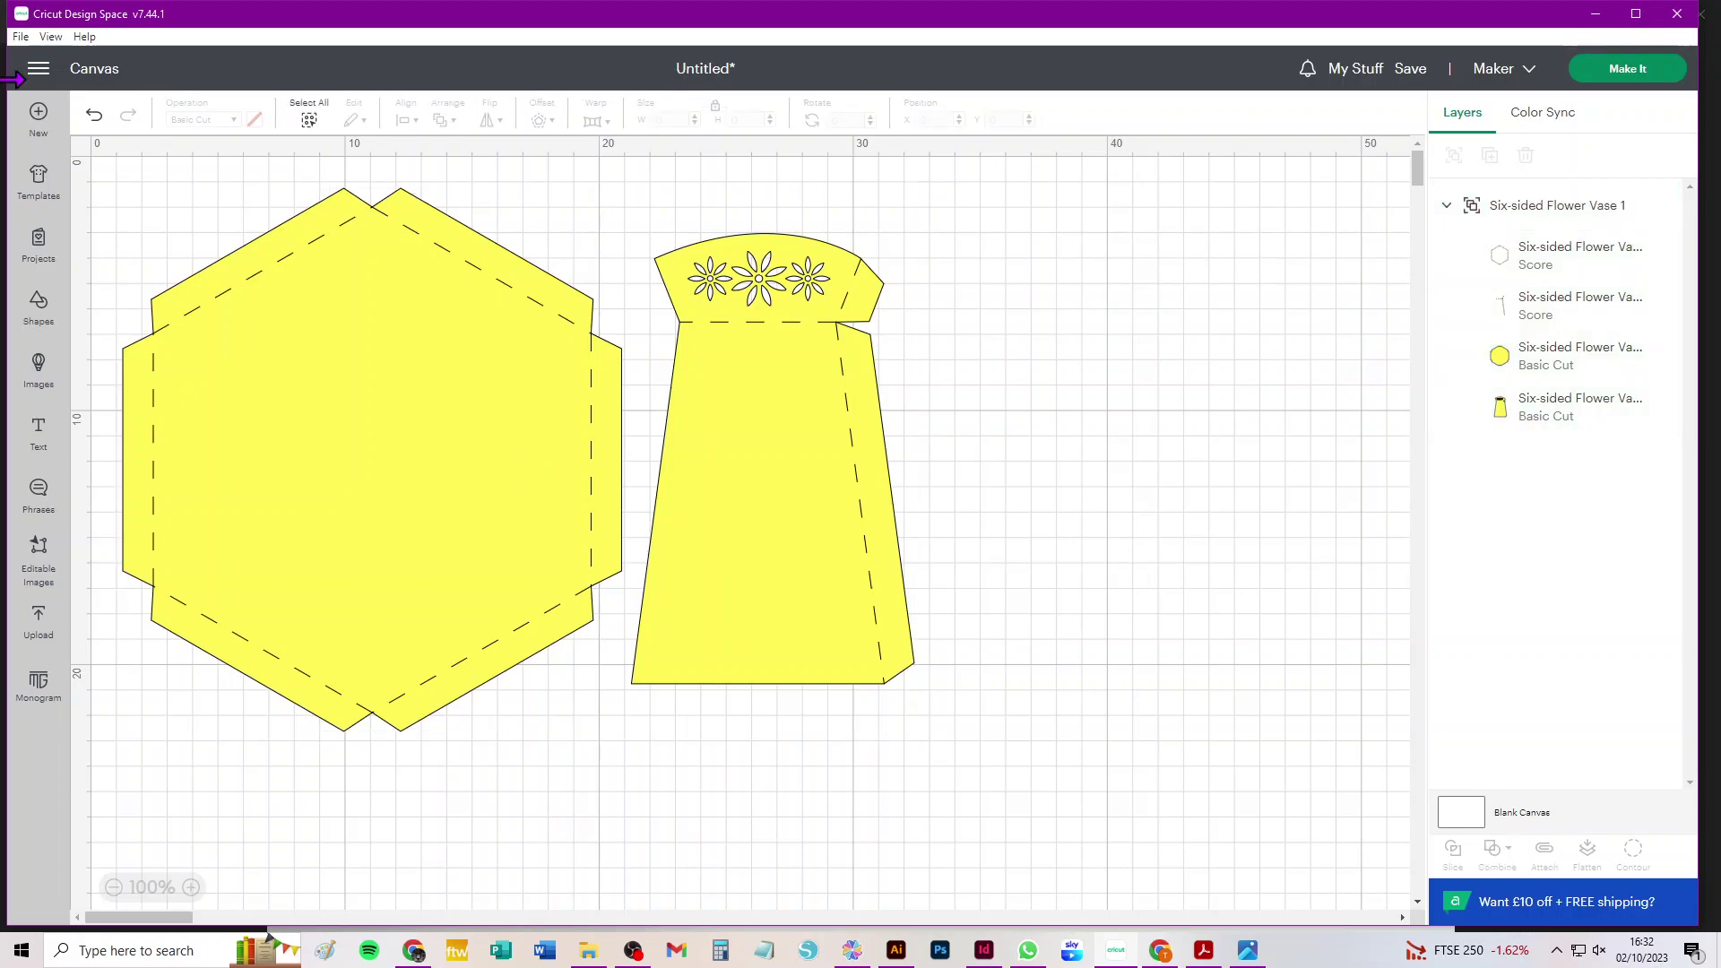
{"action": "left_click", "coordinate": [308, 120]}
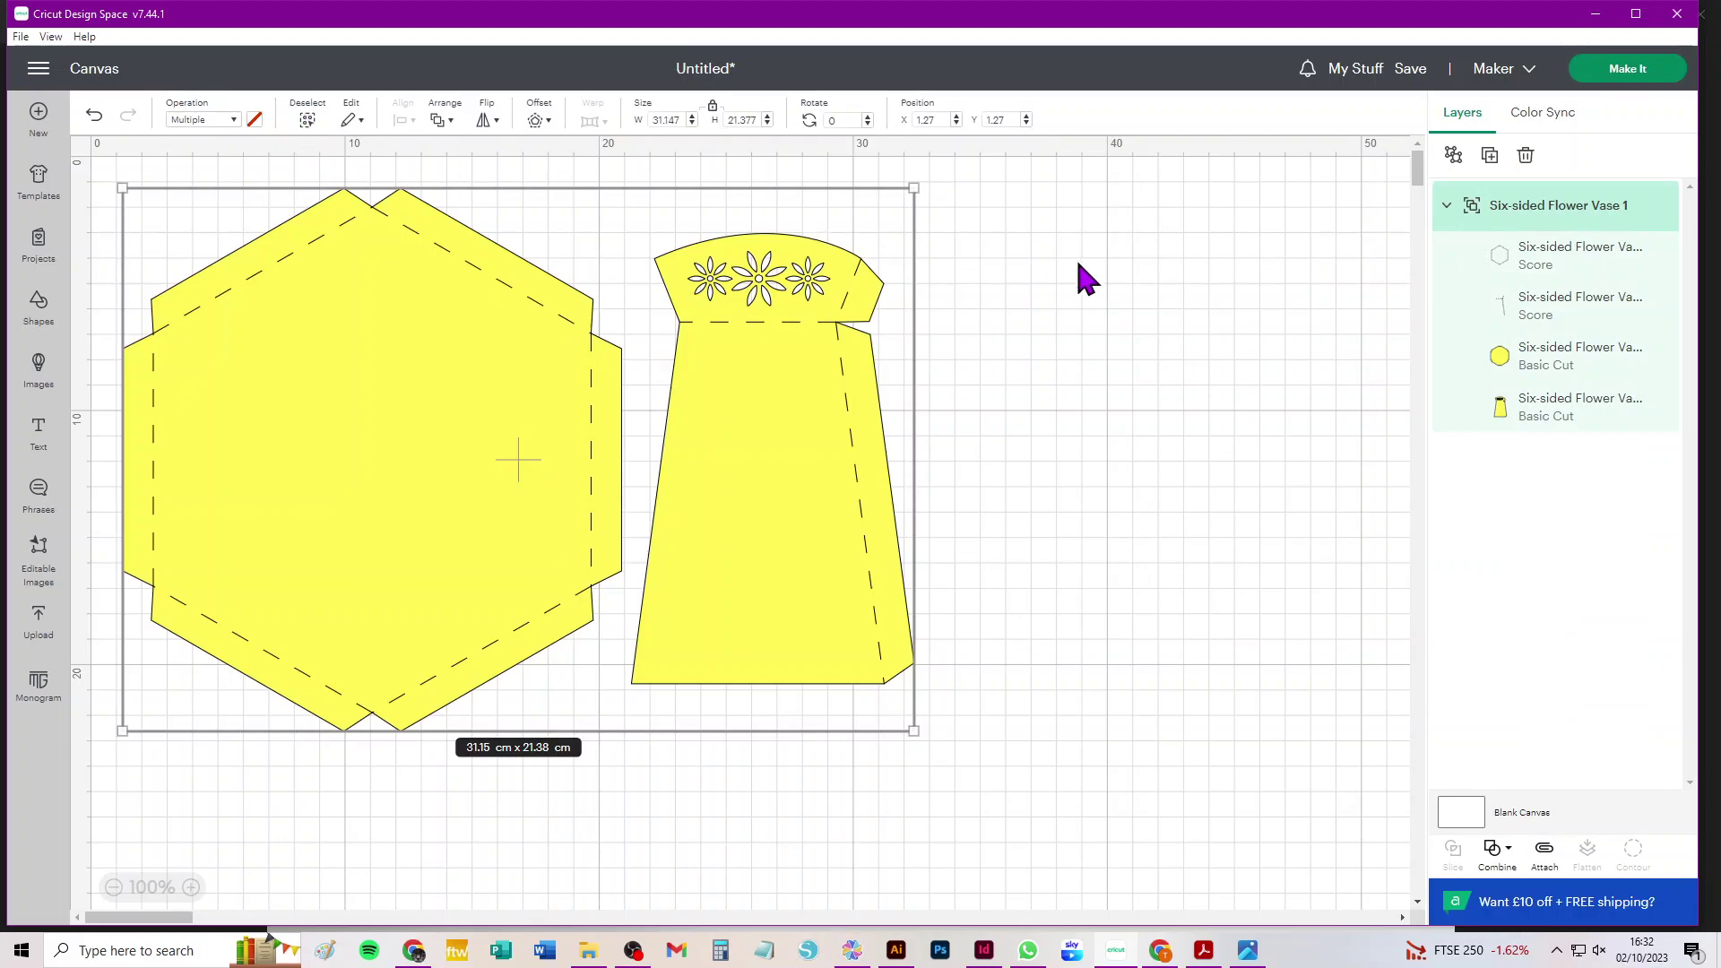
{"action": "left_click_drag", "start_coordinate": [1146, 169], "coordinate": [79, 816]}
{"action": "left_click", "coordinate": [1453, 156]}
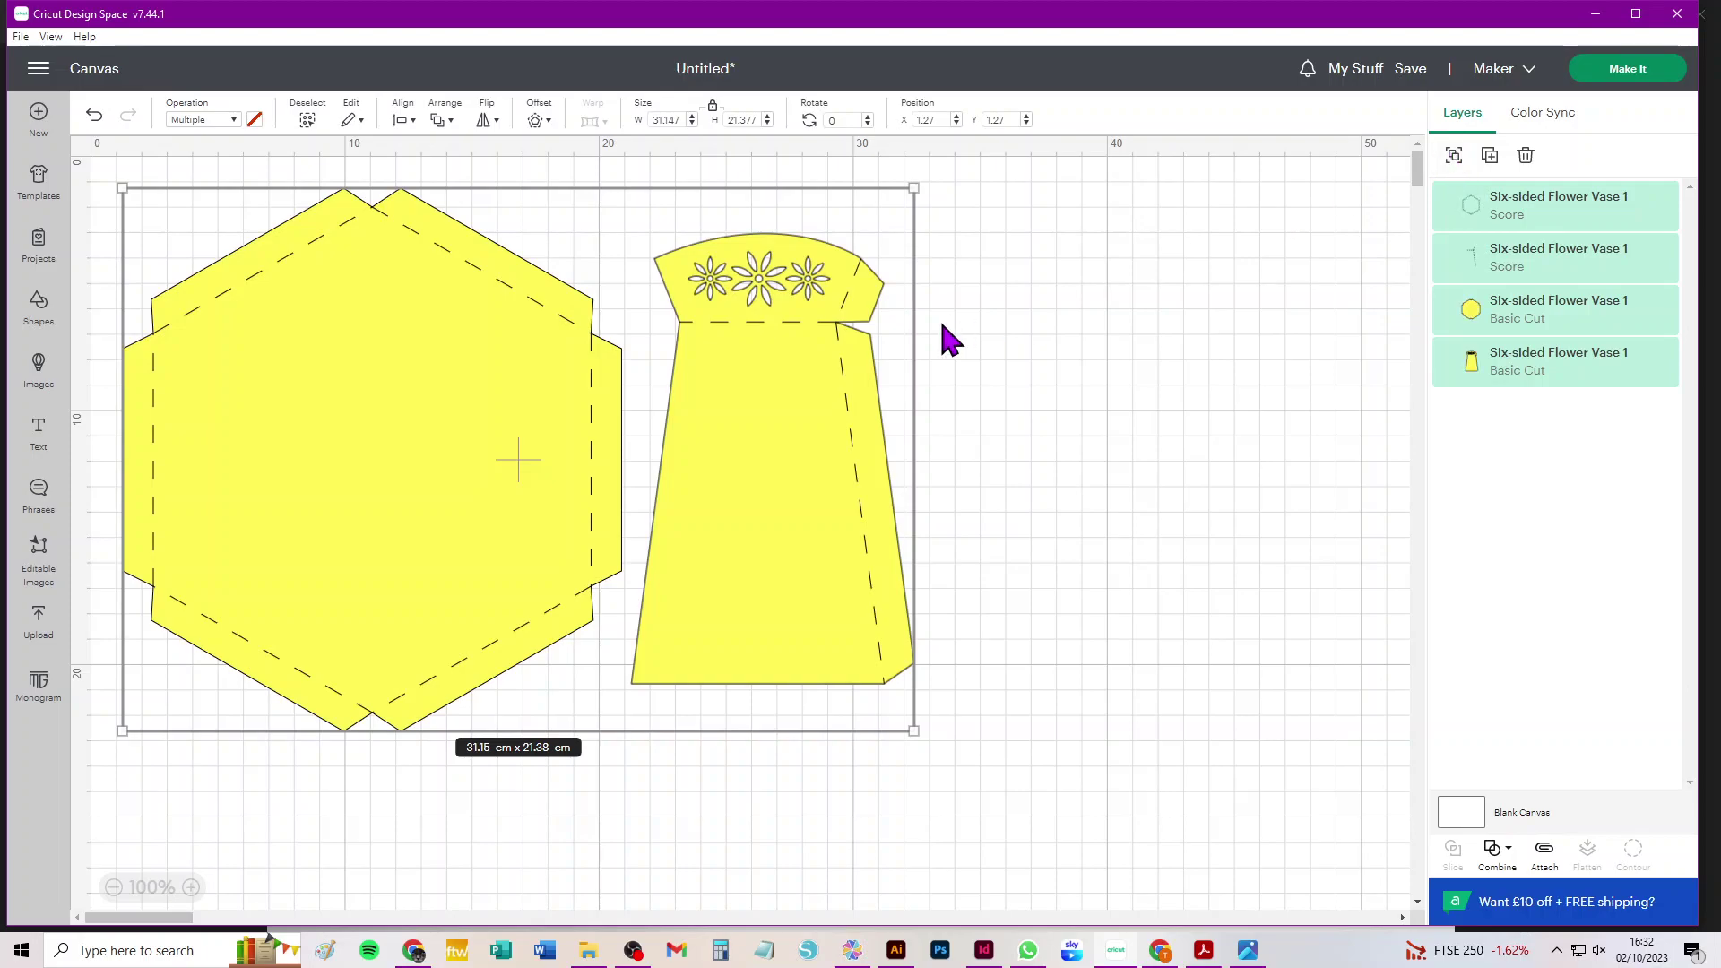
{"action": "left_click", "coordinate": [1120, 254]}
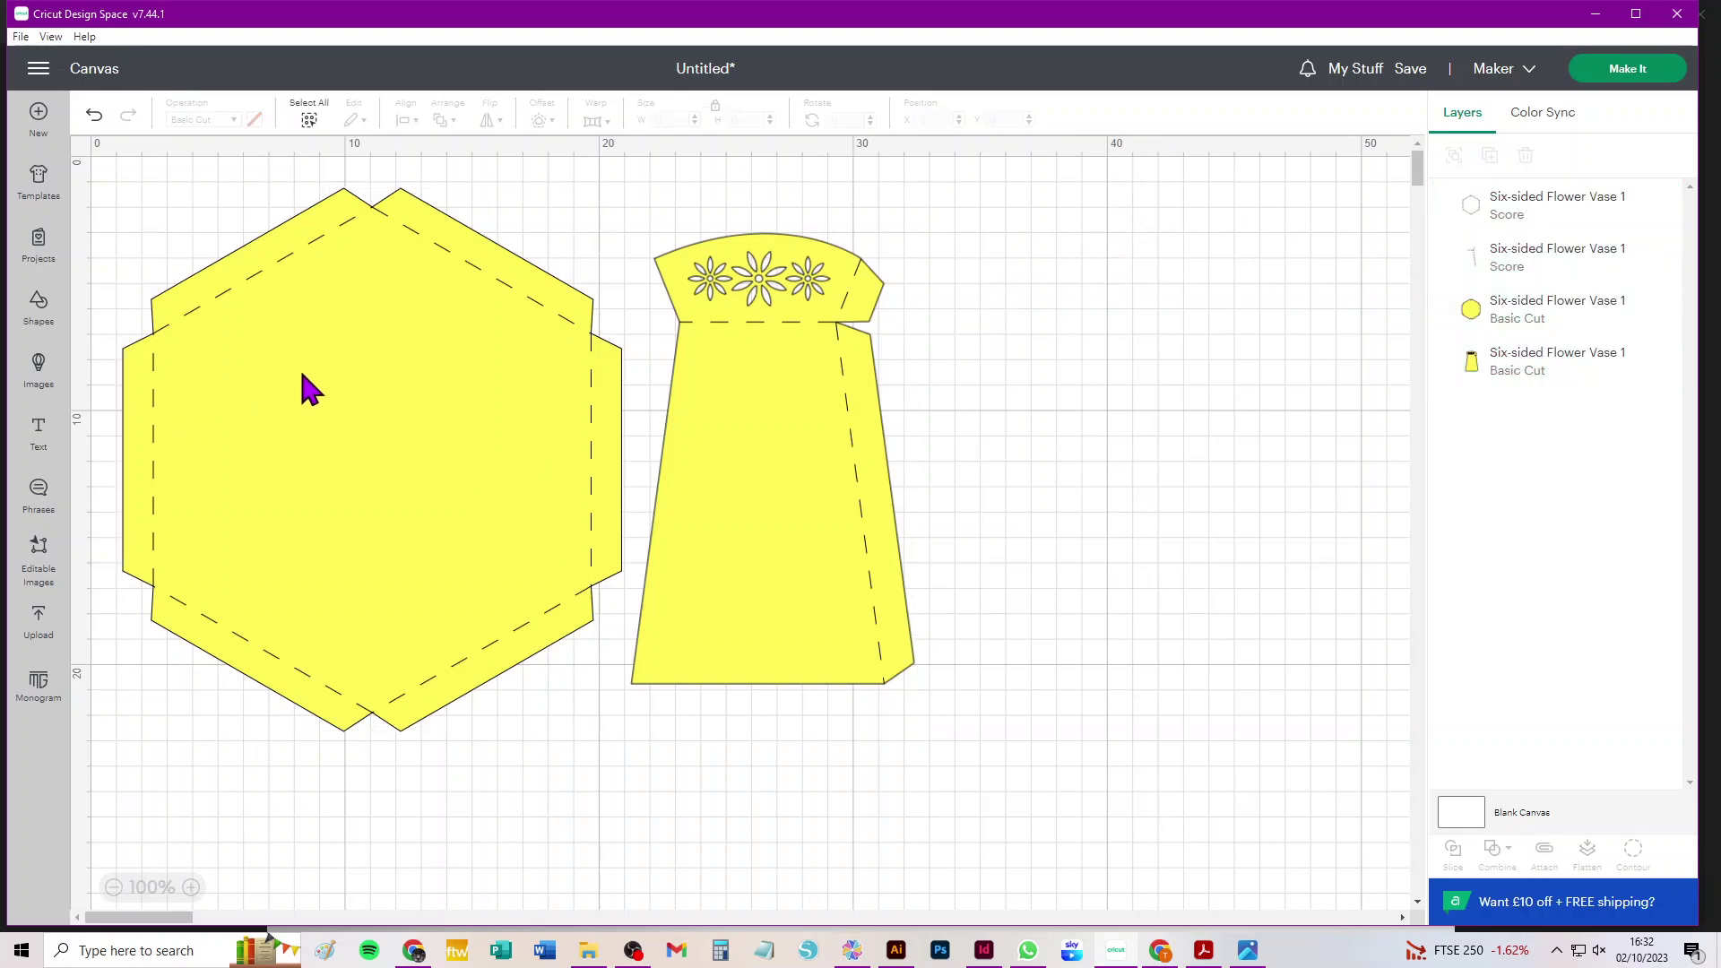
{"action": "left_click_drag", "start_coordinate": [379, 375], "coordinate": [412, 481]}
Undo the test moves and attach score lines to the vase wall and to the hexagon base
{"action": "key", "text": "ctrl+z"}
{"action": "left_click_drag", "start_coordinate": [804, 495], "coordinate": [1198, 530]}
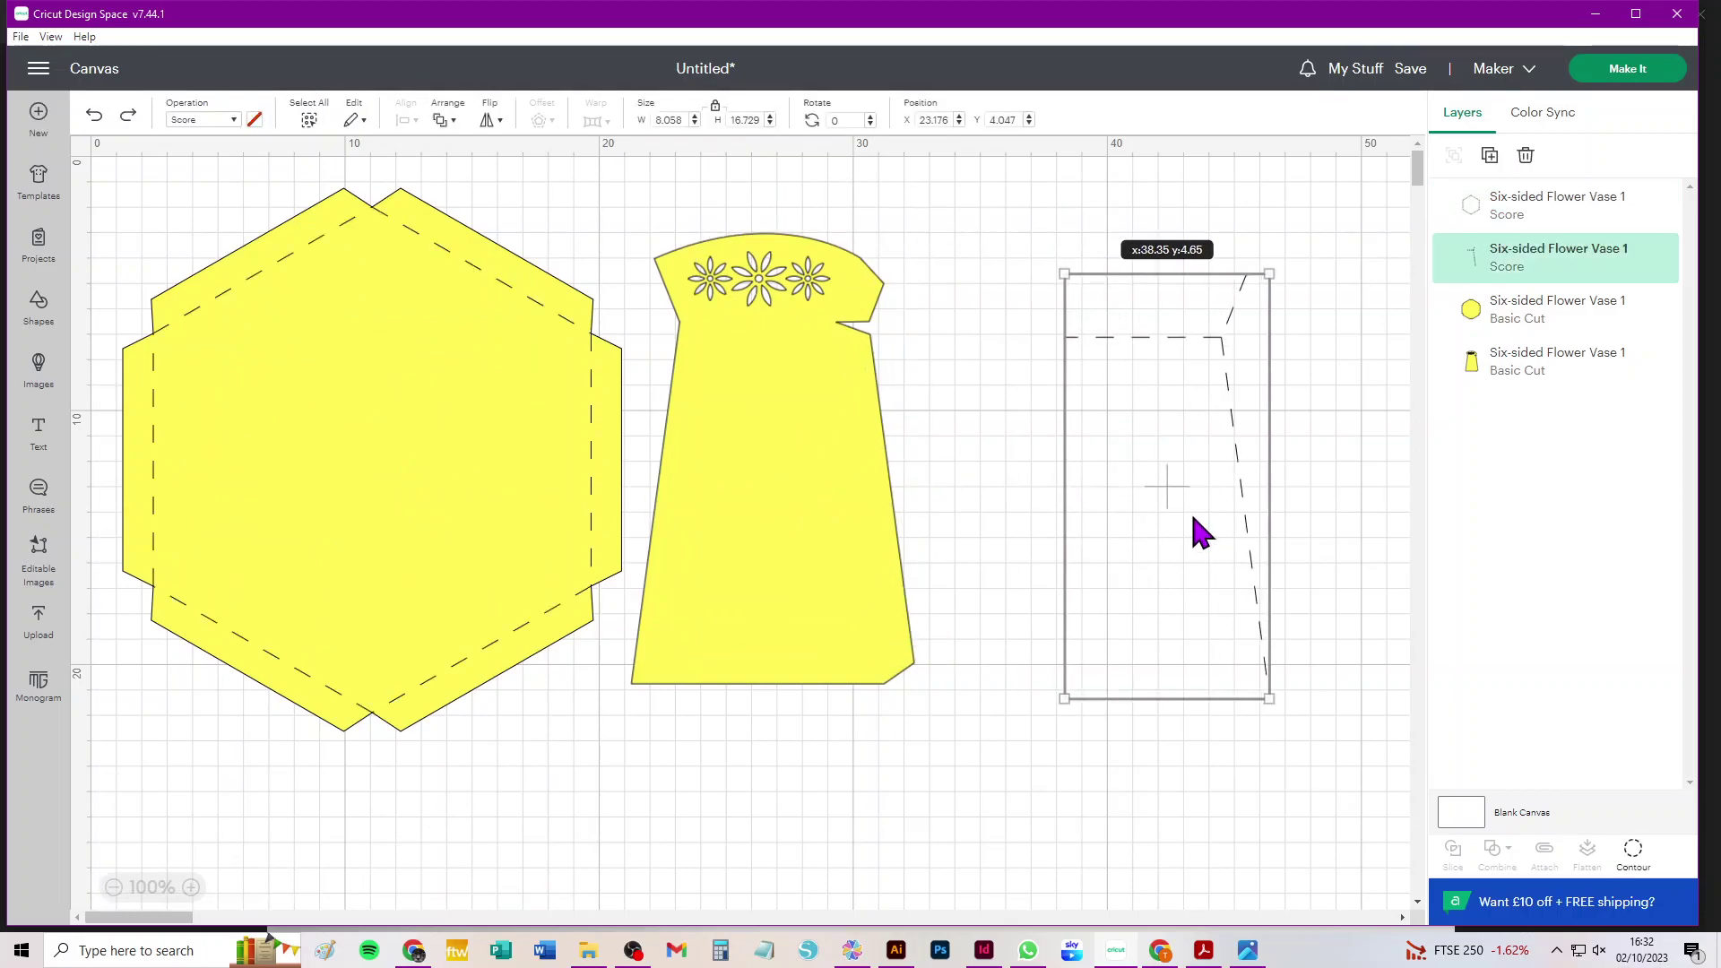
{"action": "key", "text": "ctrl+z"}
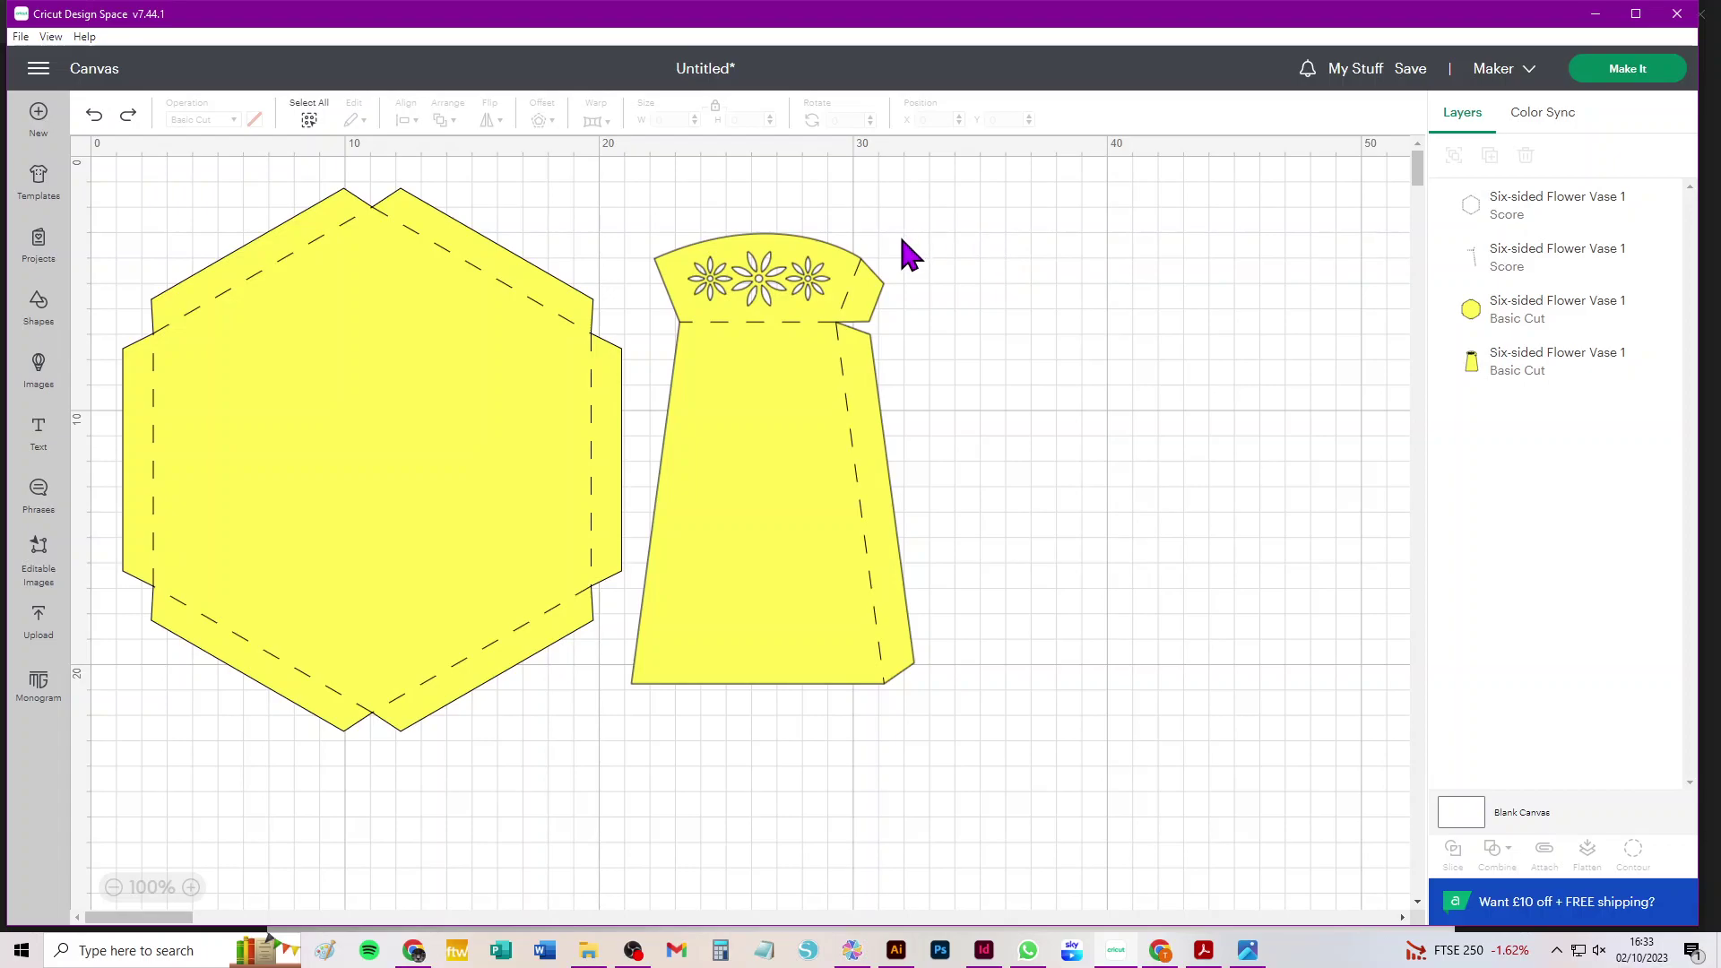
{"action": "left_click_drag", "start_coordinate": [939, 194], "coordinate": [662, 817]}
{"action": "left_click", "coordinate": [1544, 852]}
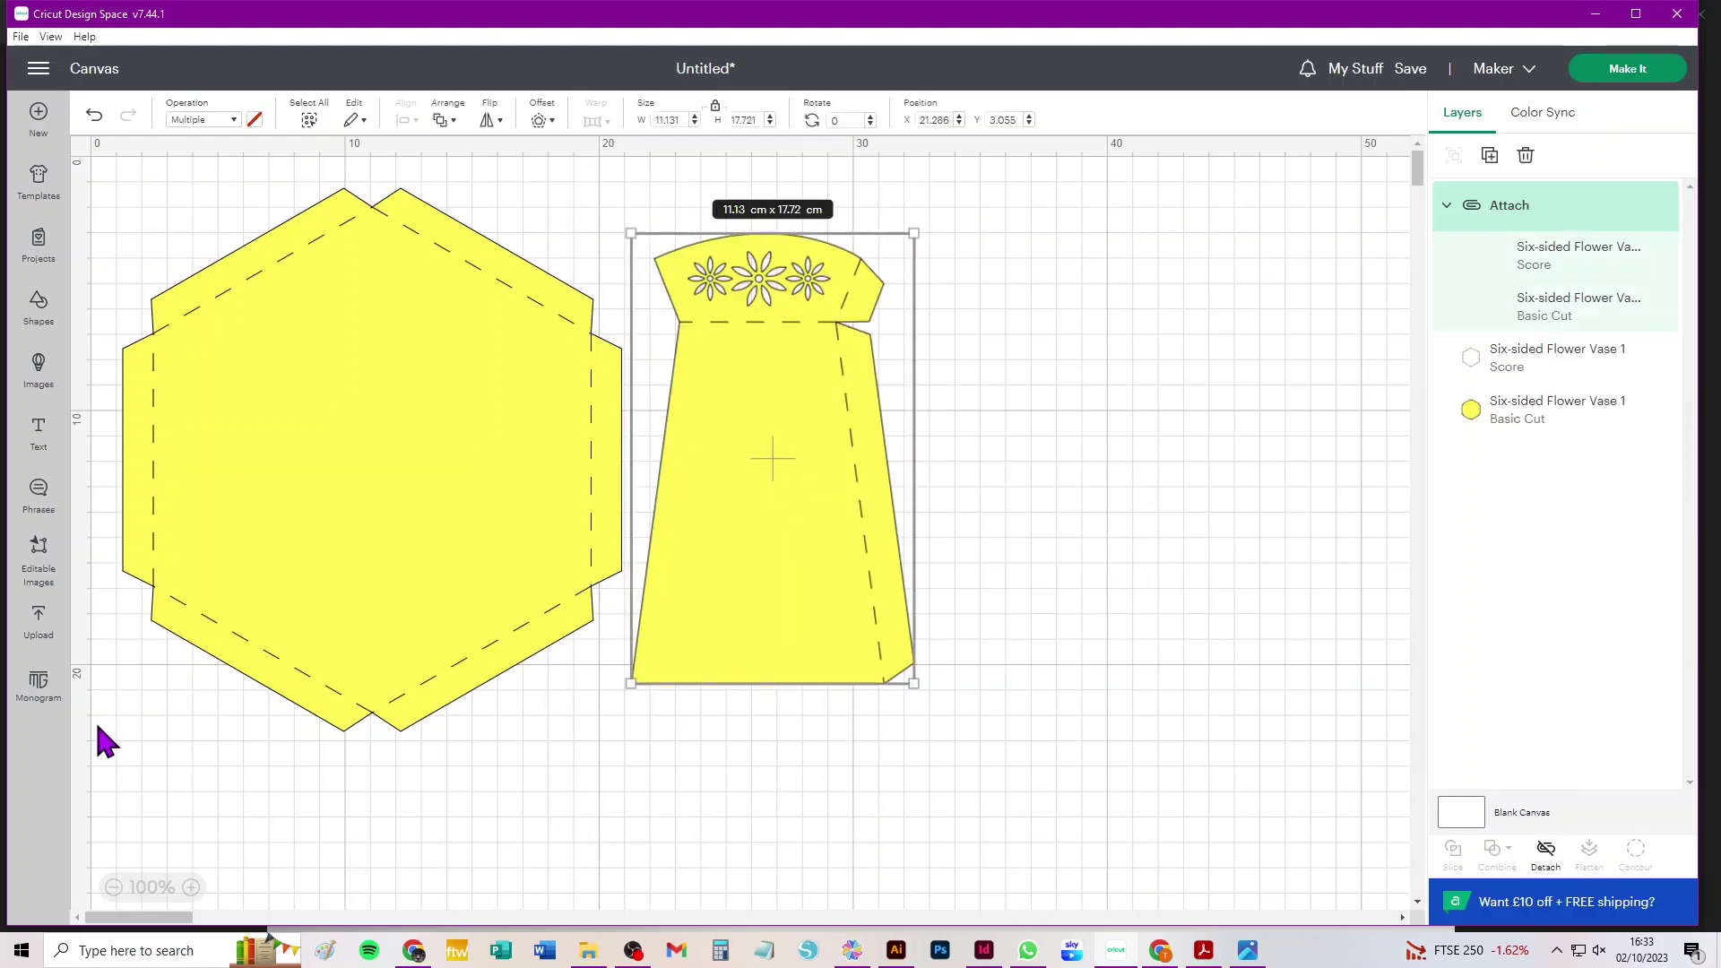
{"action": "left_click_drag", "start_coordinate": [138, 780], "coordinate": [632, 175]}
{"action": "left_click", "coordinate": [1543, 852]}
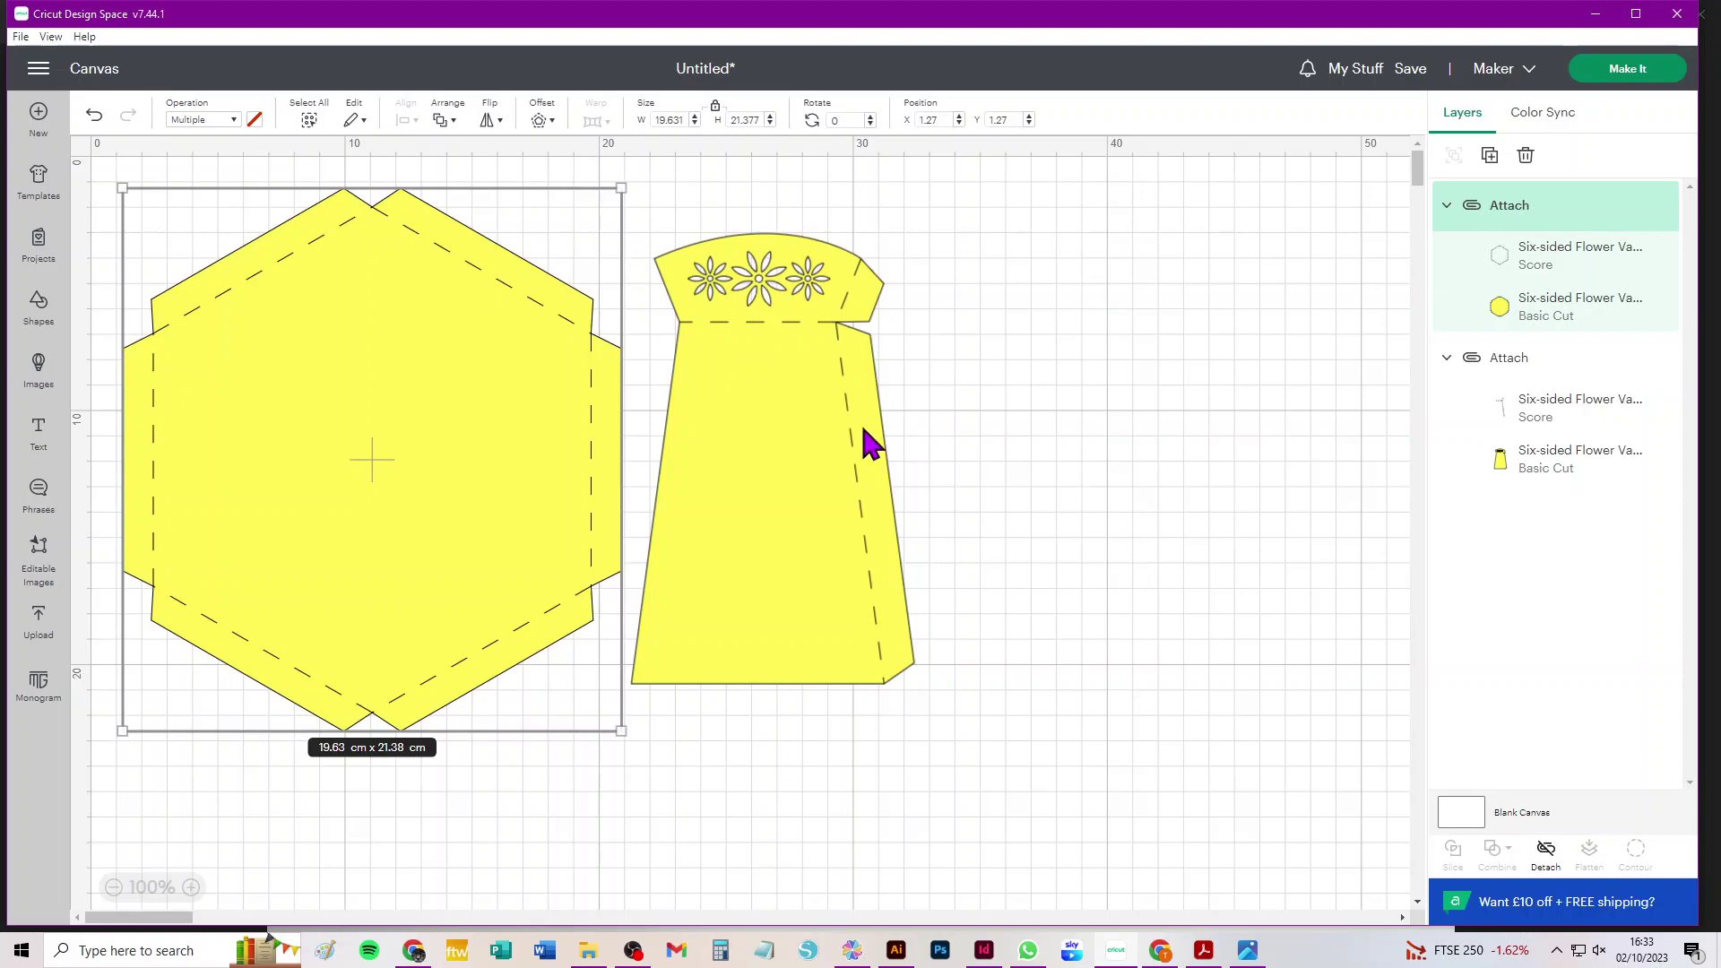
Re-attach the vase wall's score lines and nudge the vase wall and hexagon base into place
{"action": "left_click", "coordinate": [1051, 412]}
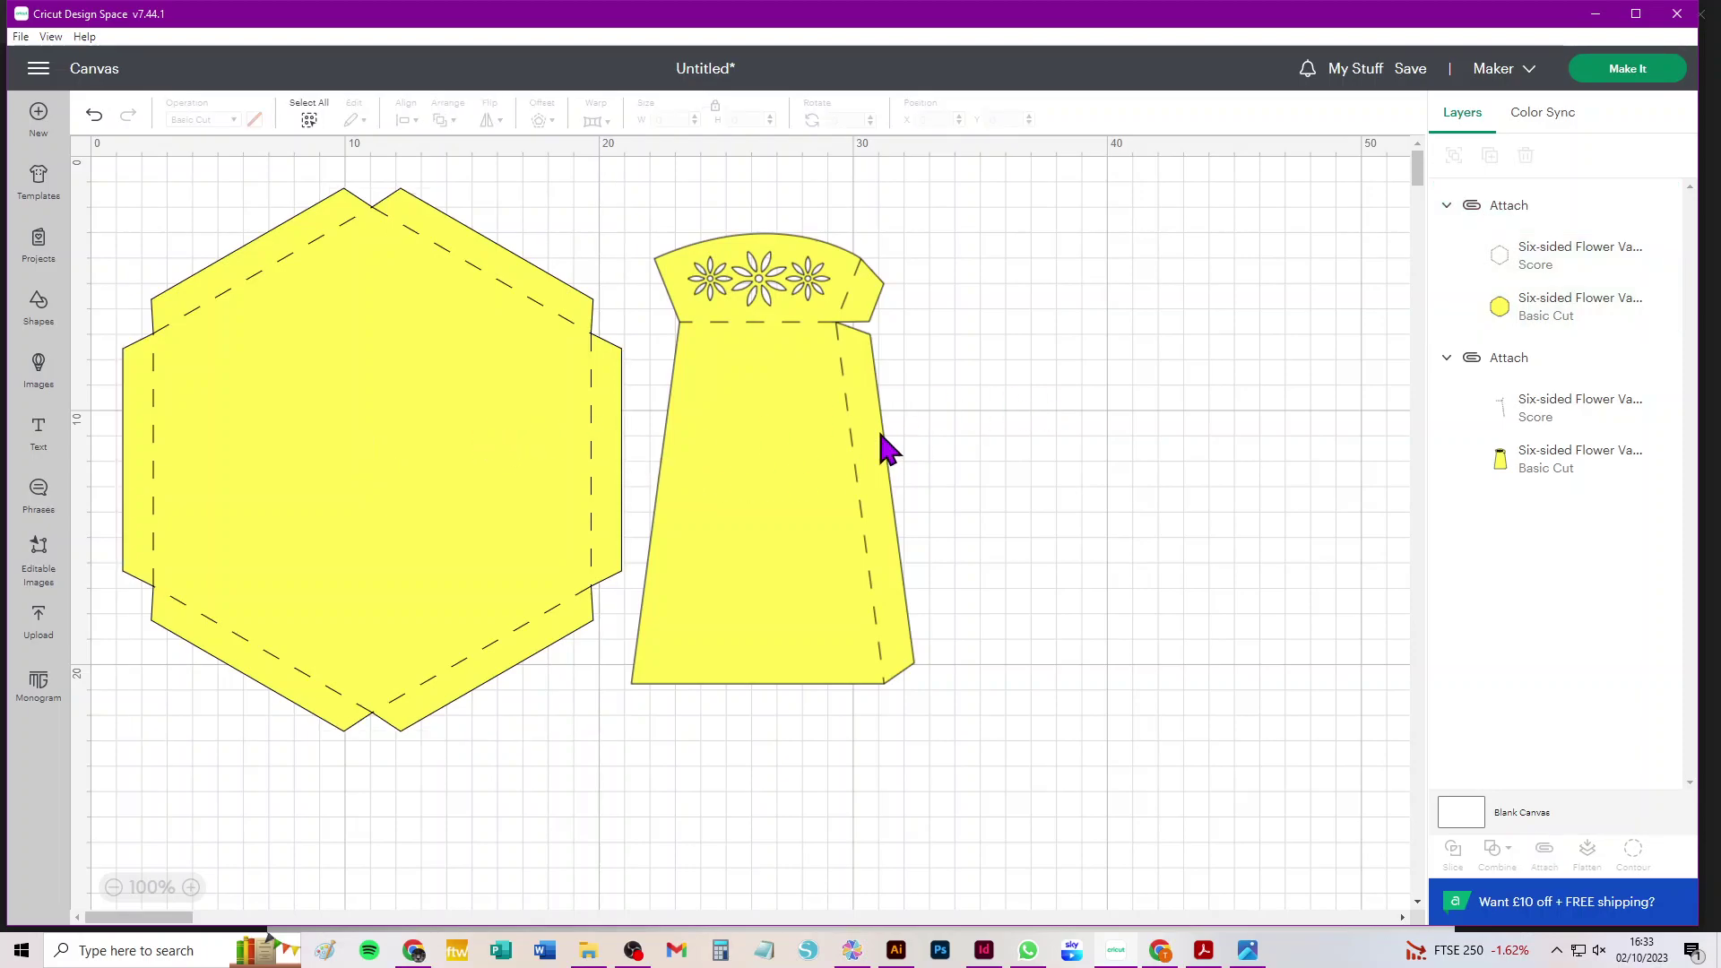
{"action": "left_click_drag", "start_coordinate": [750, 452], "coordinate": [760, 413]}
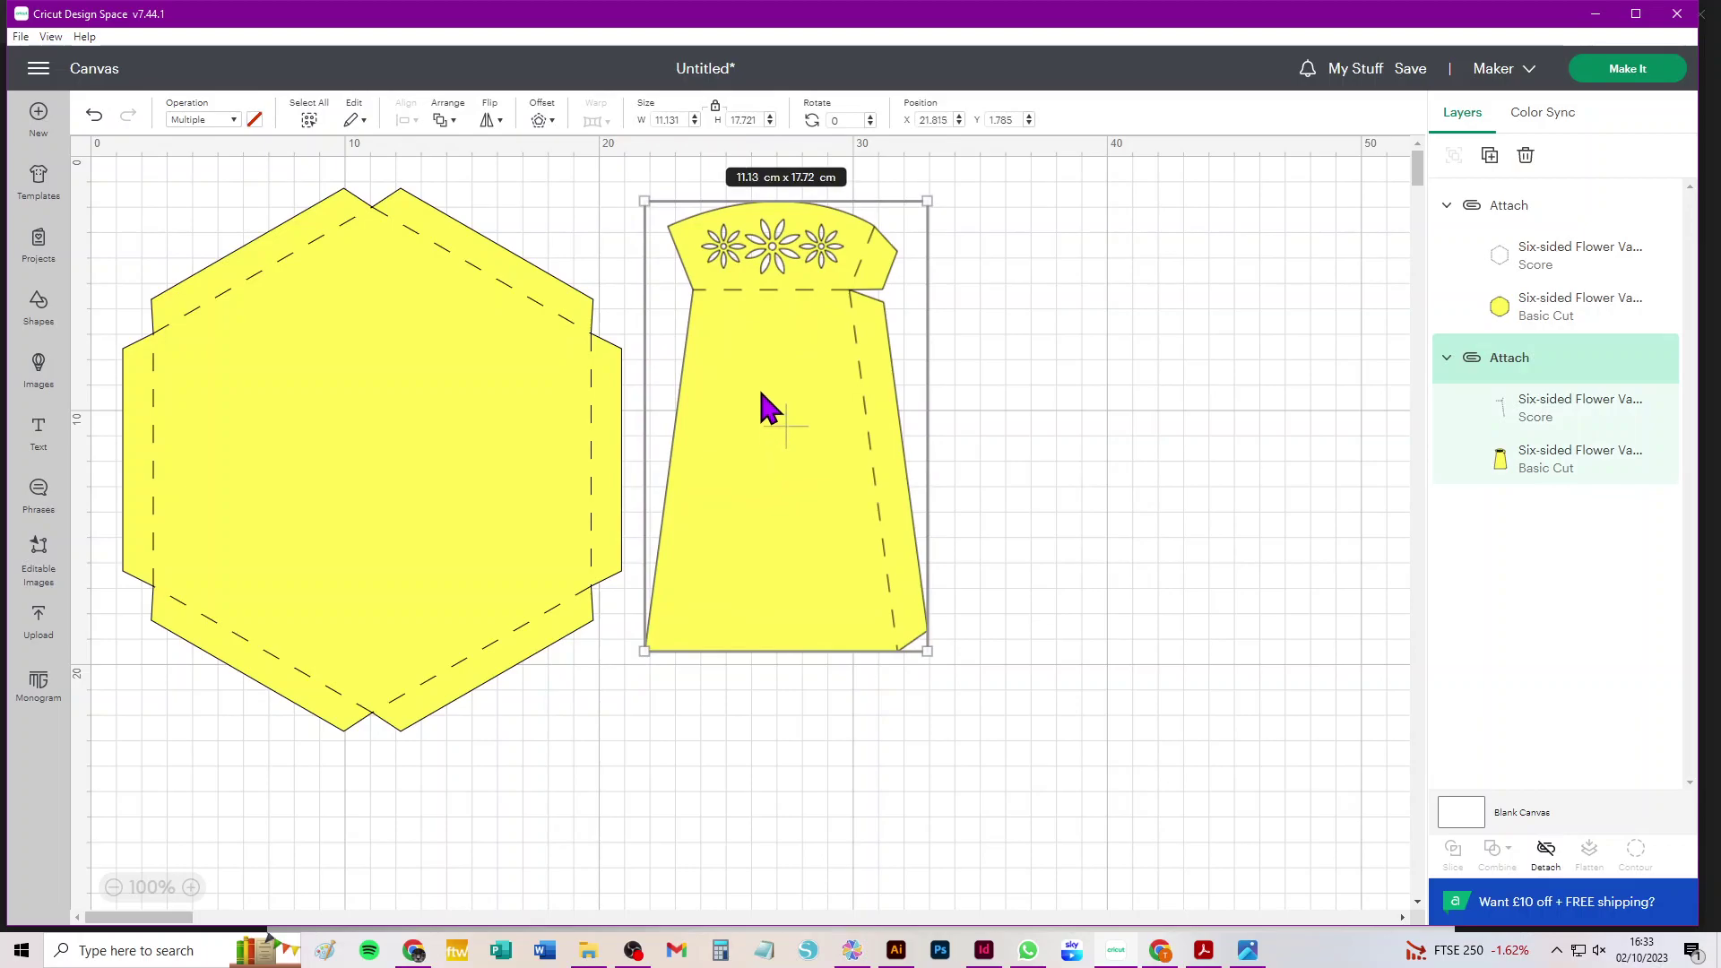
{"action": "left_click", "coordinate": [1546, 852]}
{"action": "left_click", "coordinate": [1165, 545]}
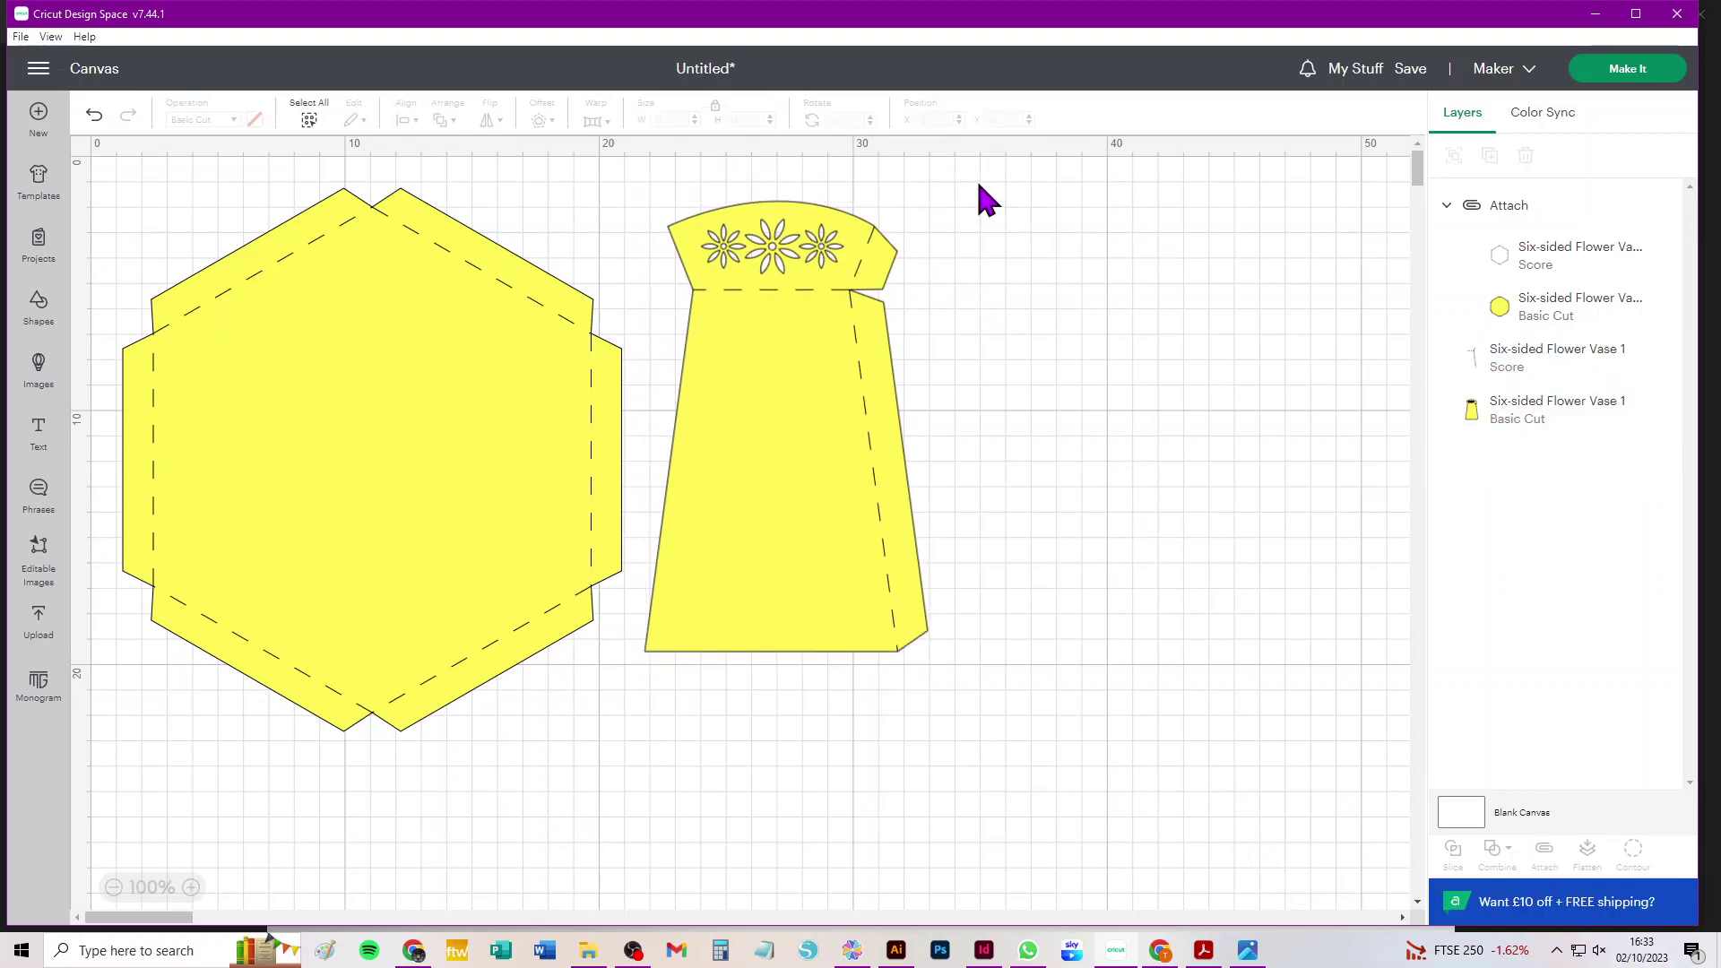
{"action": "left_click_drag", "start_coordinate": [980, 184], "coordinate": [645, 755]}
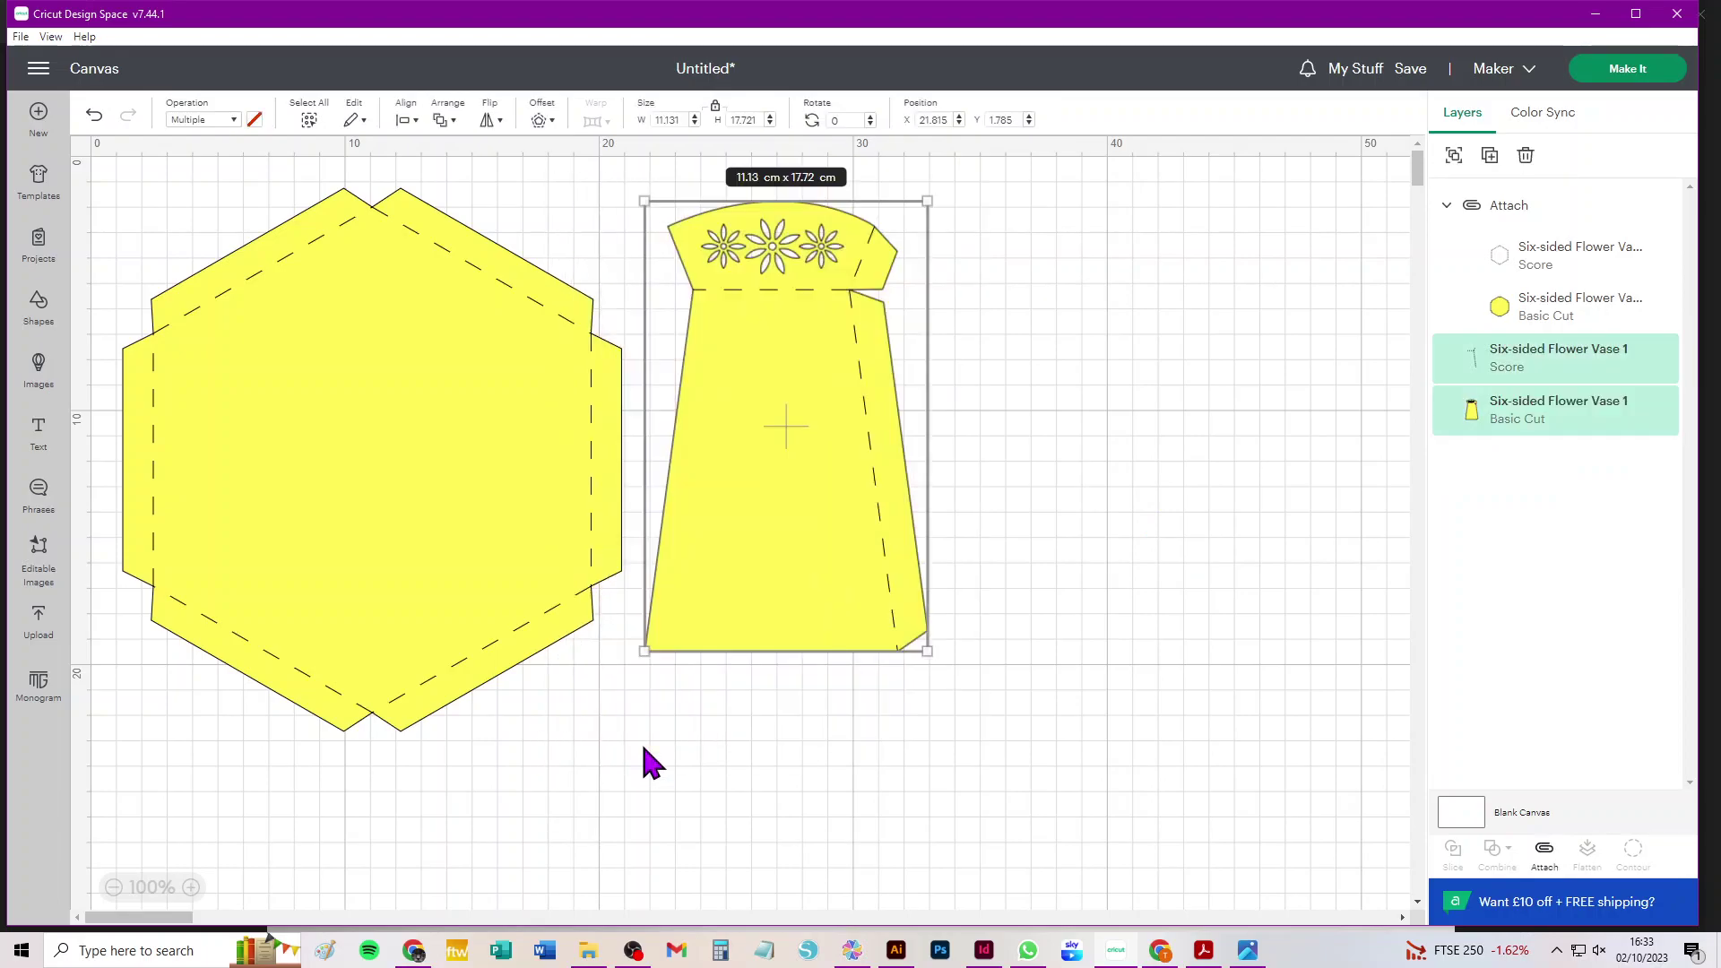
{"action": "left_click", "coordinate": [1545, 852]}
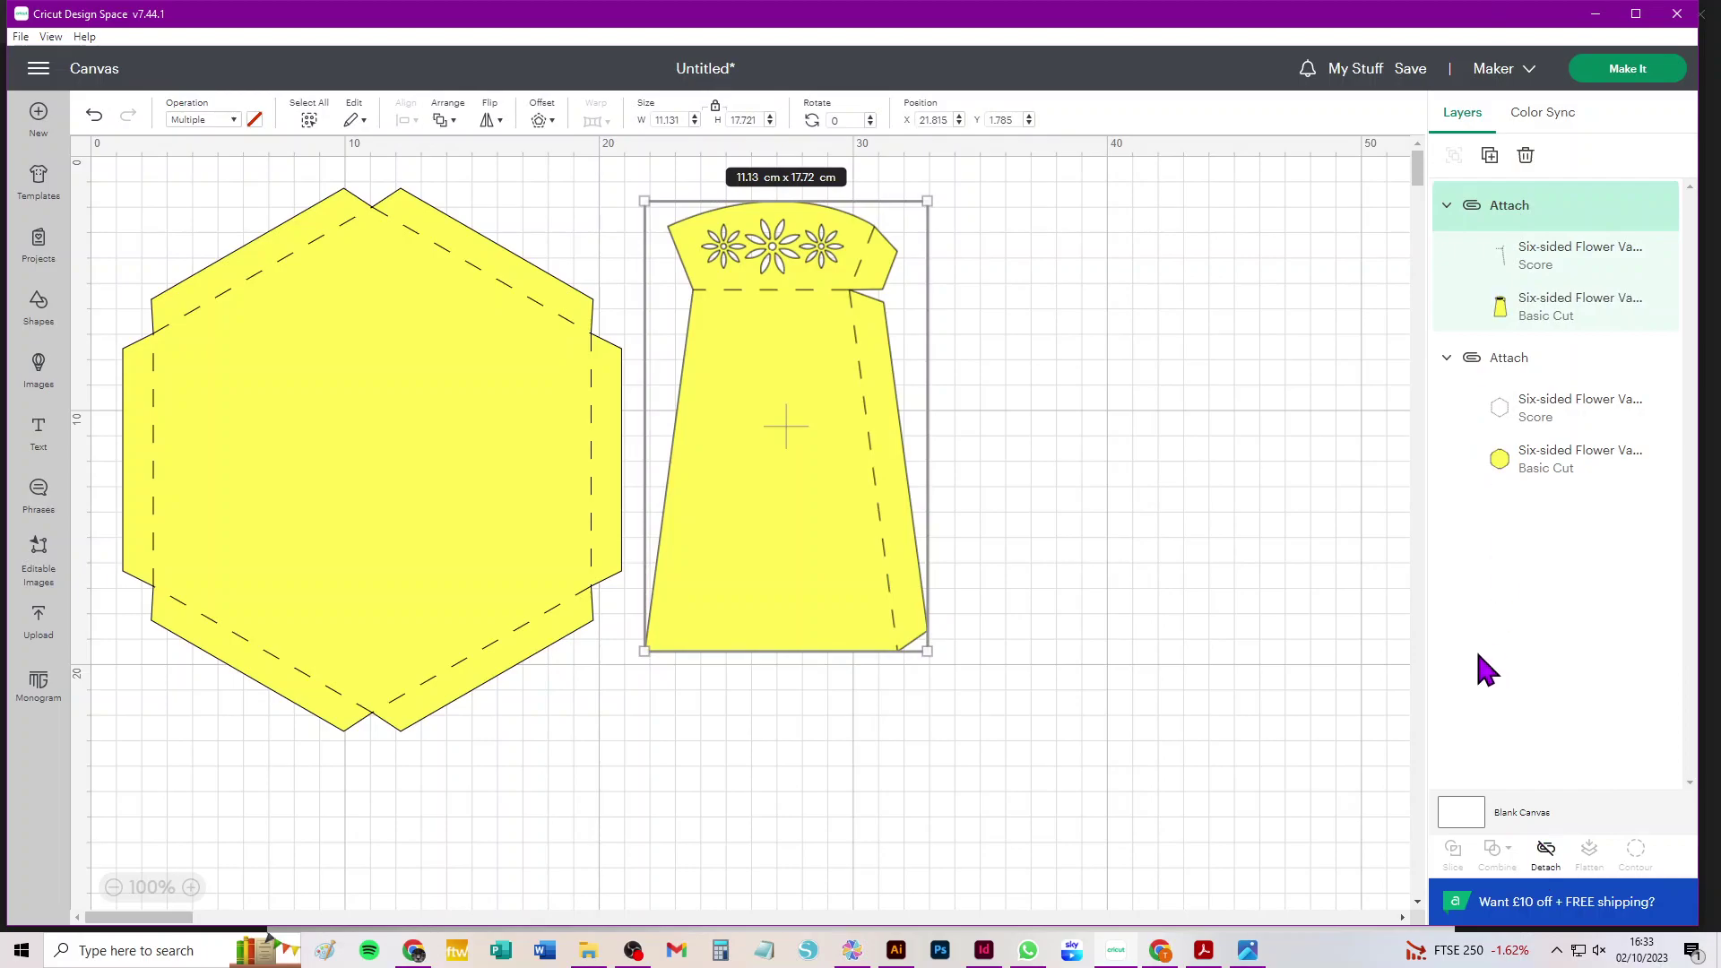
{"action": "mouse_move", "coordinate": [784, 454]}
{"action": "left_mouse_down"}
{"action": "mouse_move", "coordinate": [758, 461]}
{"action": "mouse_move", "coordinate": [745, 426]}
{"action": "mouse_move", "coordinate": [771, 457]}
{"action": "left_mouse_up"}
{"action": "left_click", "coordinate": [995, 422]}
{"action": "mouse_move", "coordinate": [408, 392]}
{"action": "left_mouse_down"}
{"action": "mouse_move", "coordinate": [503, 454]}
{"action": "mouse_move", "coordinate": [404, 422]}
{"action": "mouse_move", "coordinate": [405, 386]}
{"action": "left_mouse_up"}
Duplicate the attached vase wall five times, dragging each copy off the hexagon across the canvas
{"action": "left_click", "coordinate": [757, 463]}
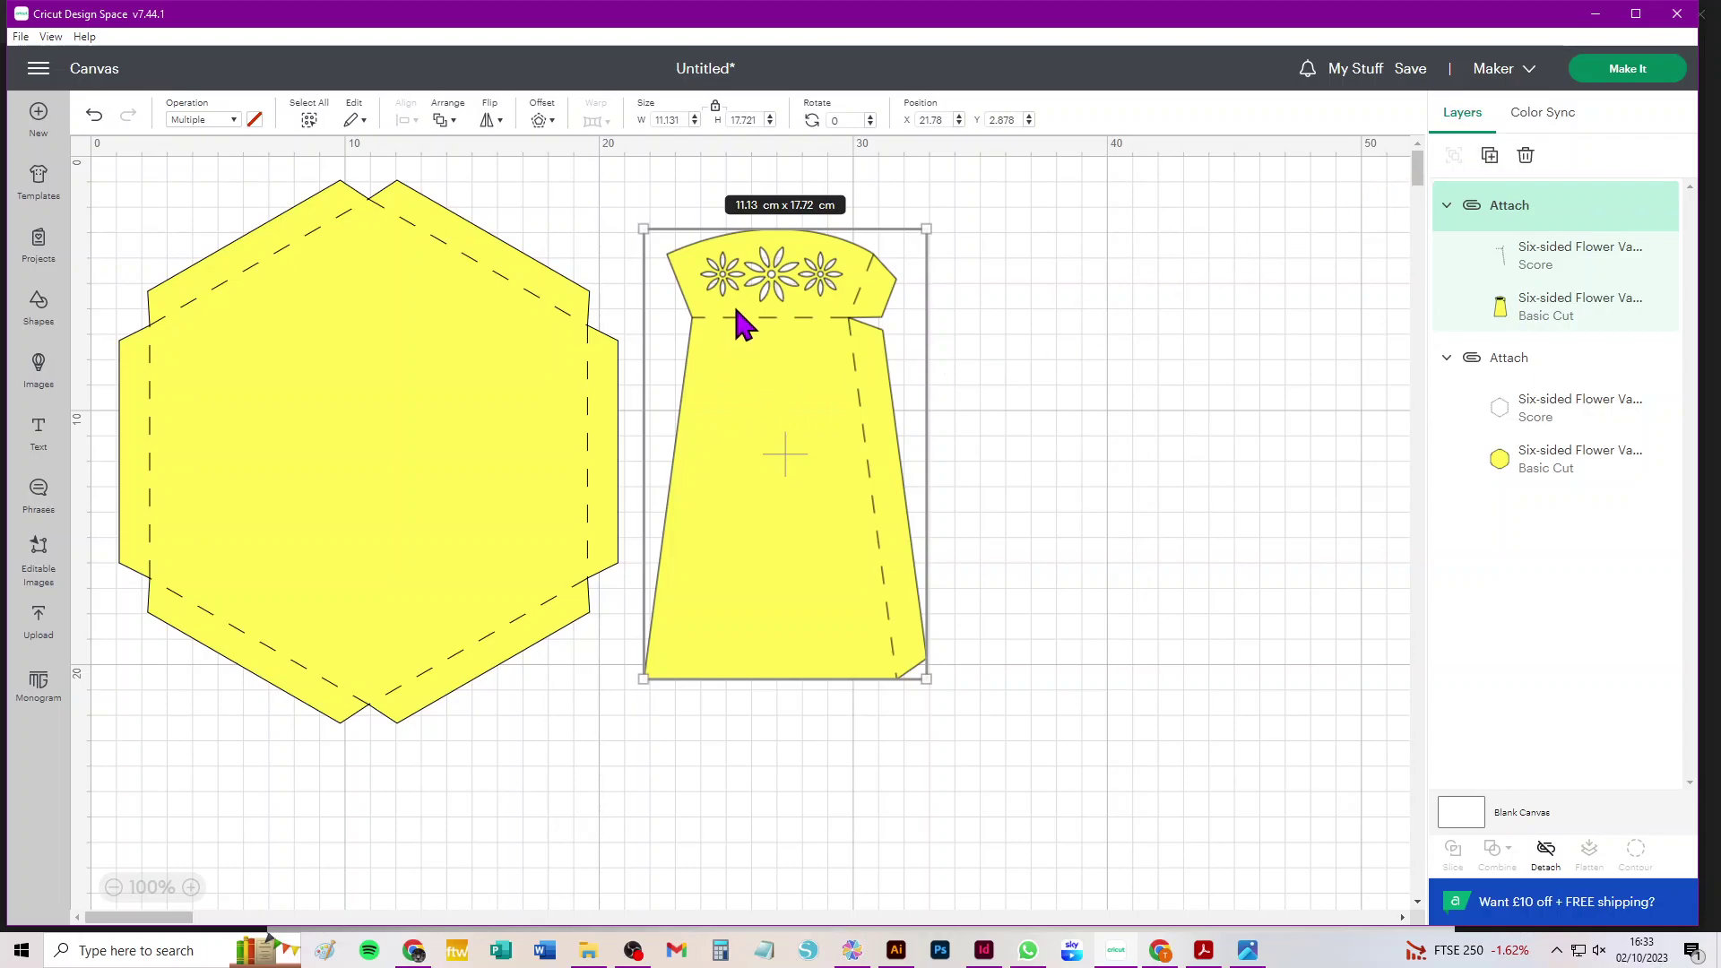
{"action": "key", "text": "ctrl+d"}
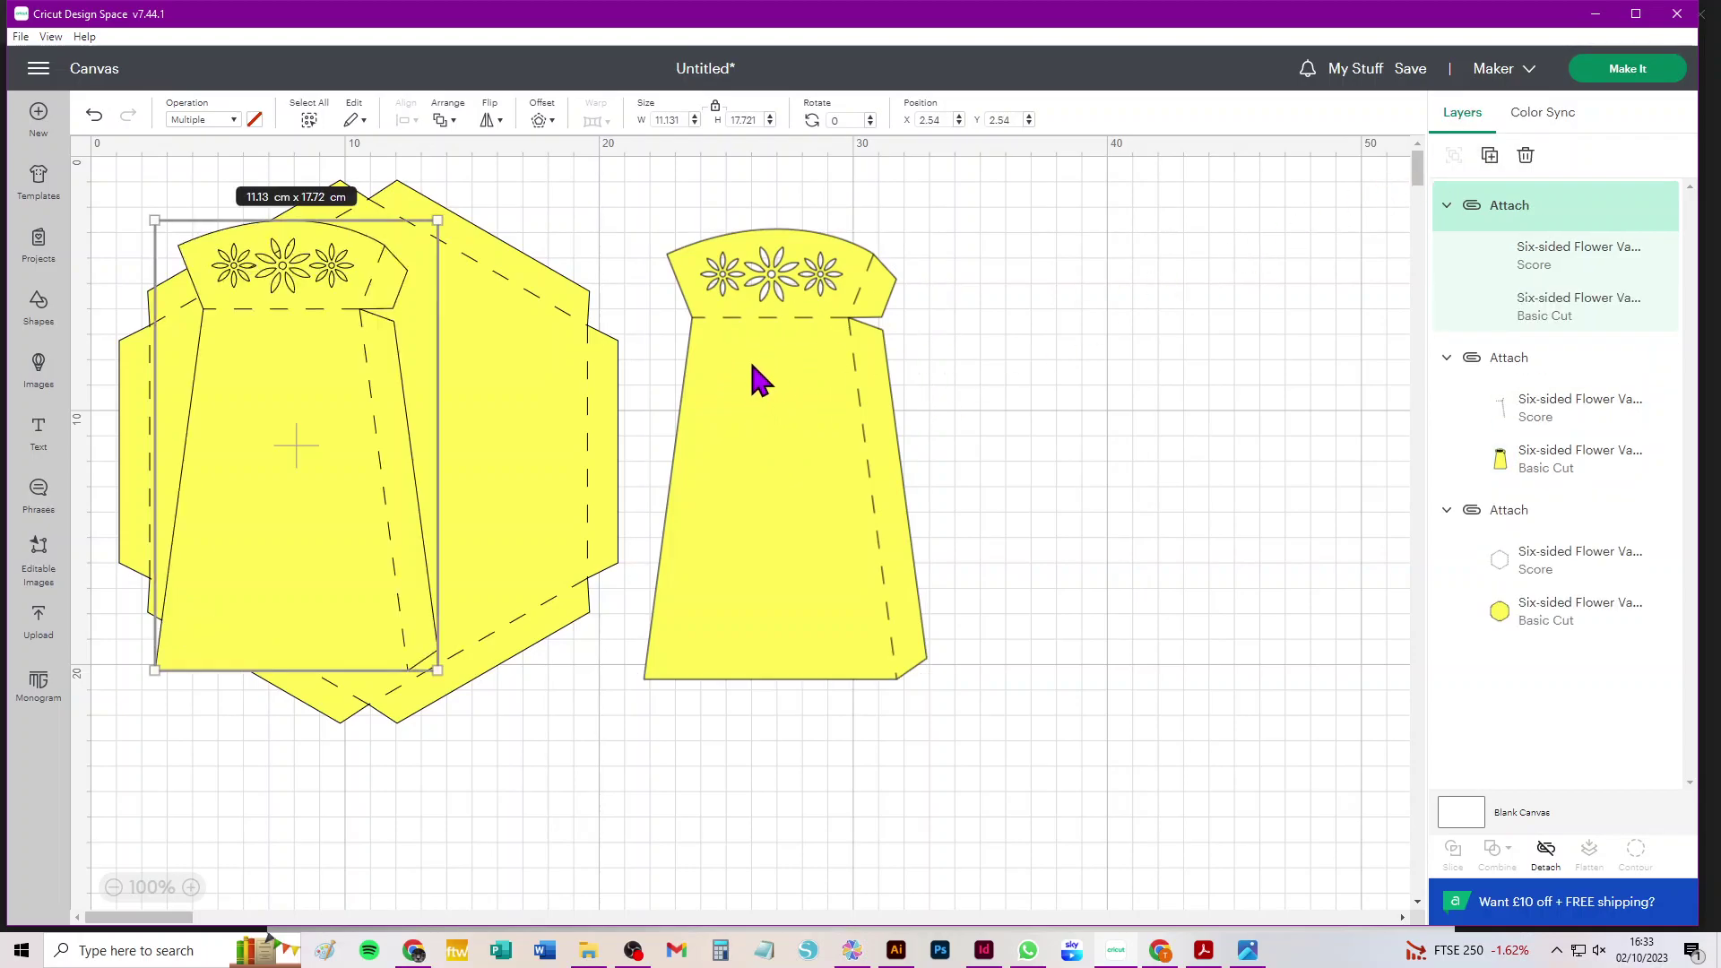
{"action": "left_click_drag", "start_coordinate": [230, 355], "coordinate": [858, 507]}
{"action": "key", "text": "ctrl+d"}
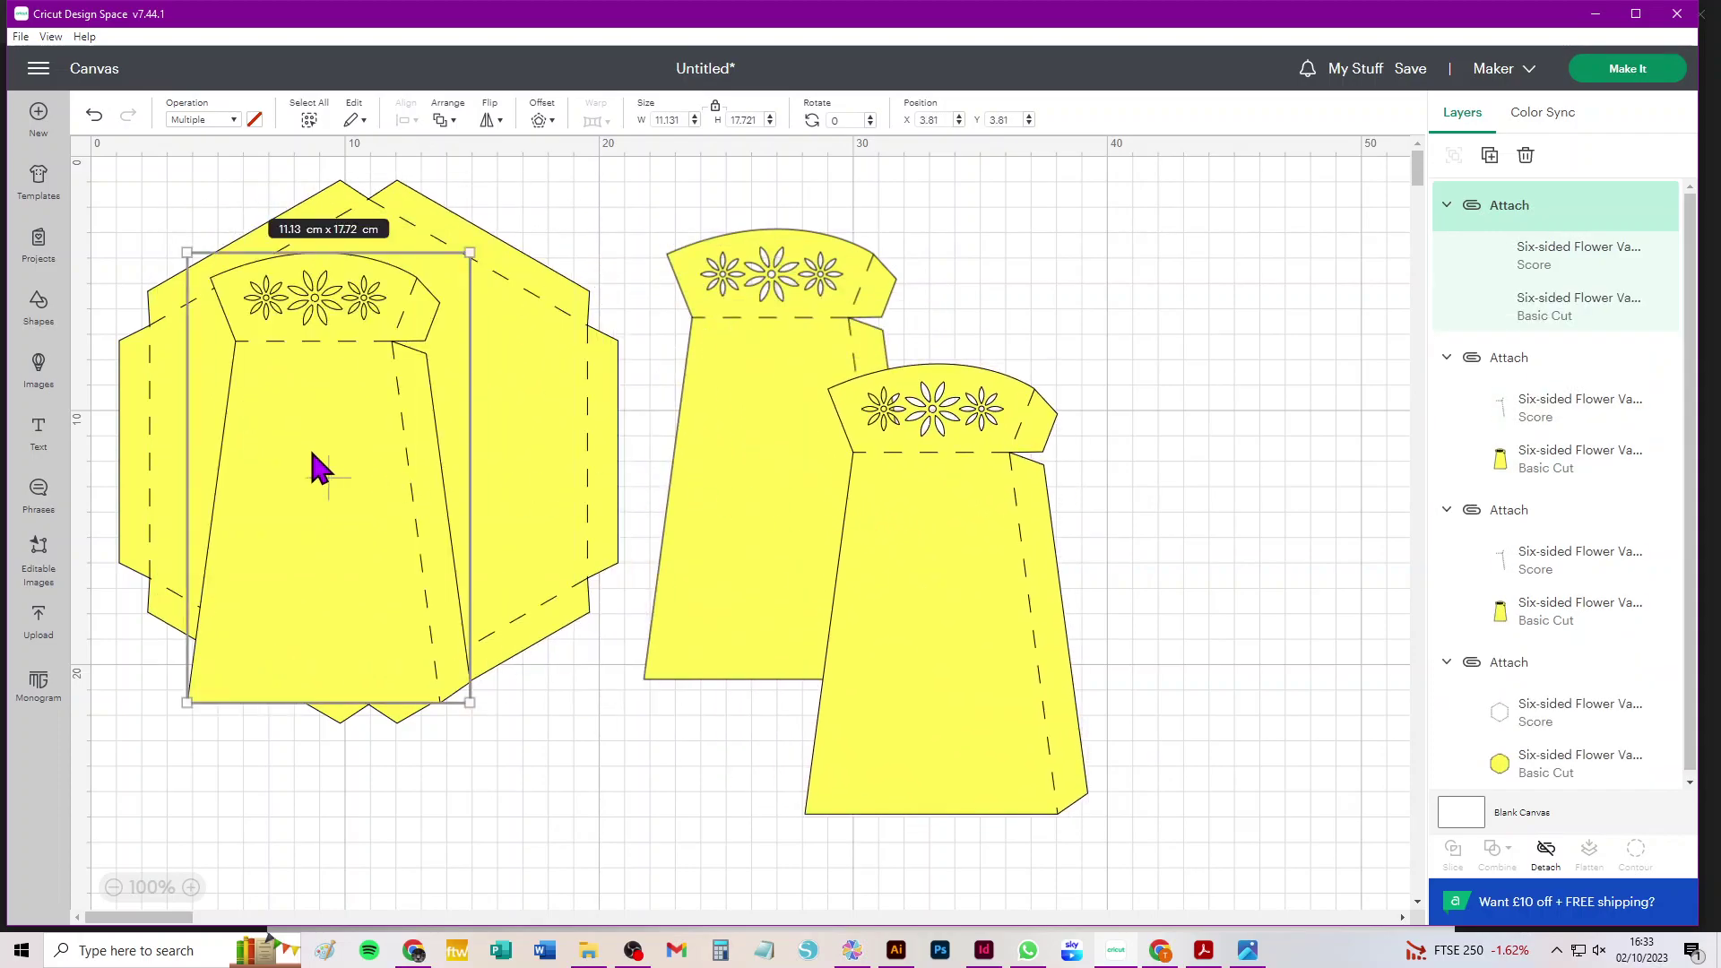
{"action": "left_click_drag", "start_coordinate": [307, 466], "coordinate": [1086, 502]}
{"action": "key", "text": "ctrl+d"}
{"action": "left_click_drag", "start_coordinate": [385, 455], "coordinate": [1098, 394]}
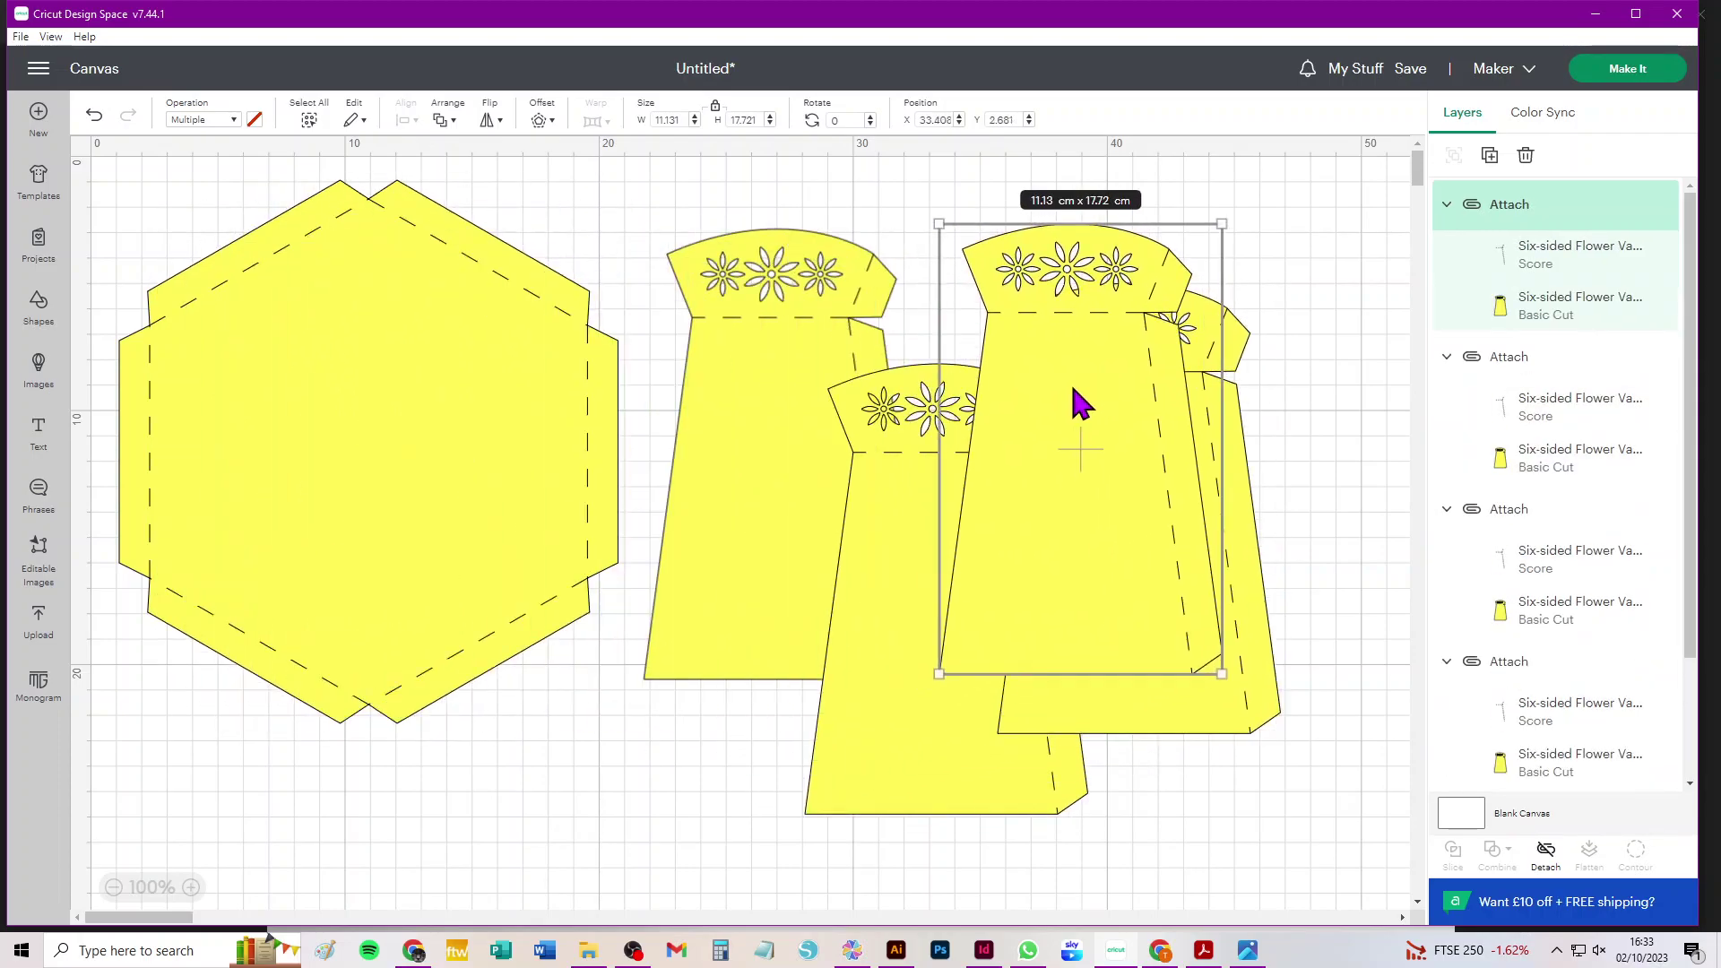
{"action": "left_click", "coordinate": [1490, 155]}
{"action": "left_click_drag", "start_coordinate": [373, 684], "coordinate": [845, 820]}
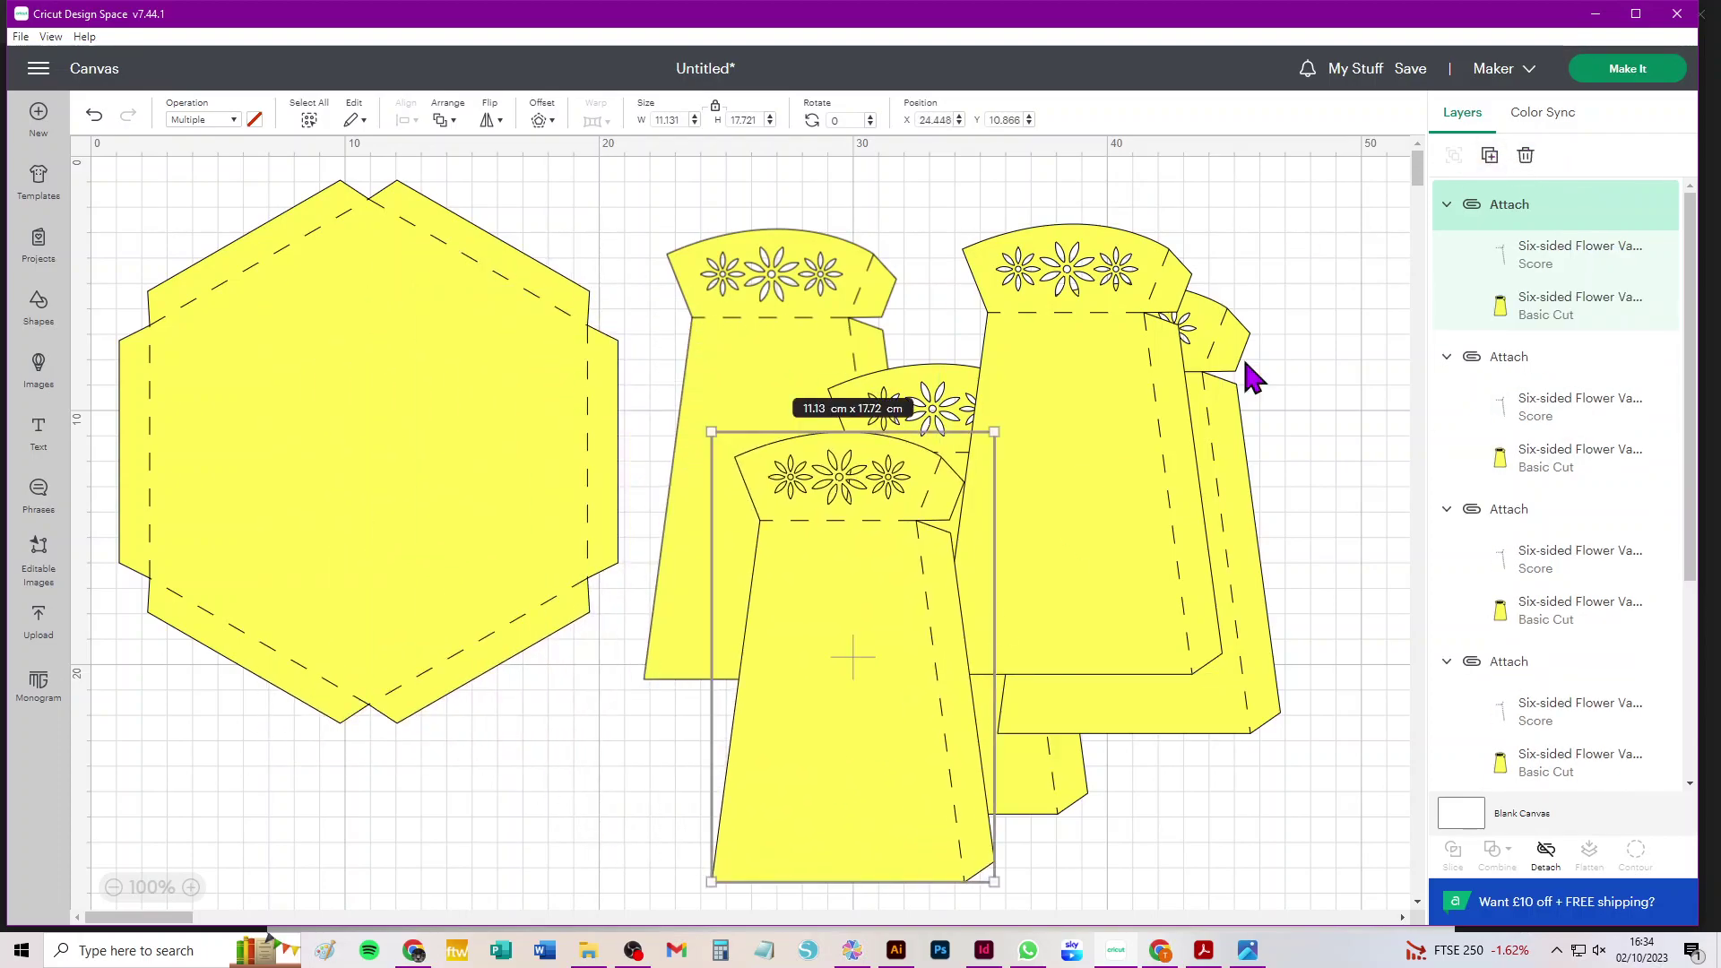
{"action": "left_click", "coordinate": [1490, 155]}
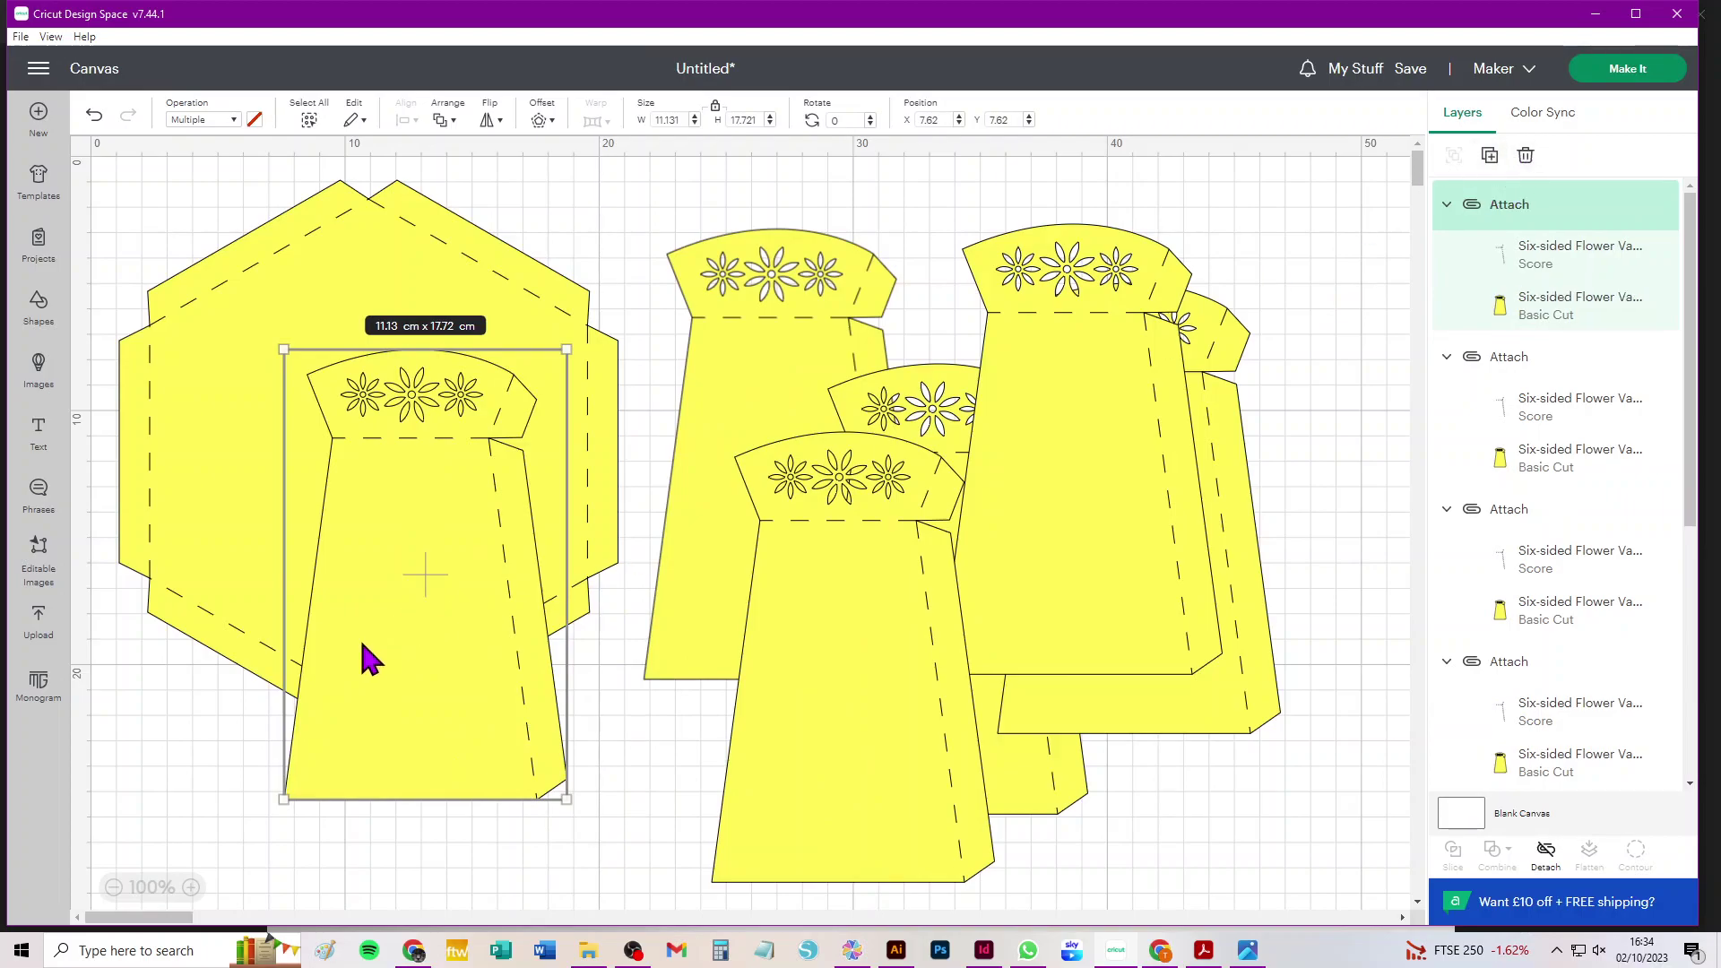
{"action": "left_click_drag", "start_coordinate": [355, 668], "coordinate": [941, 741]}
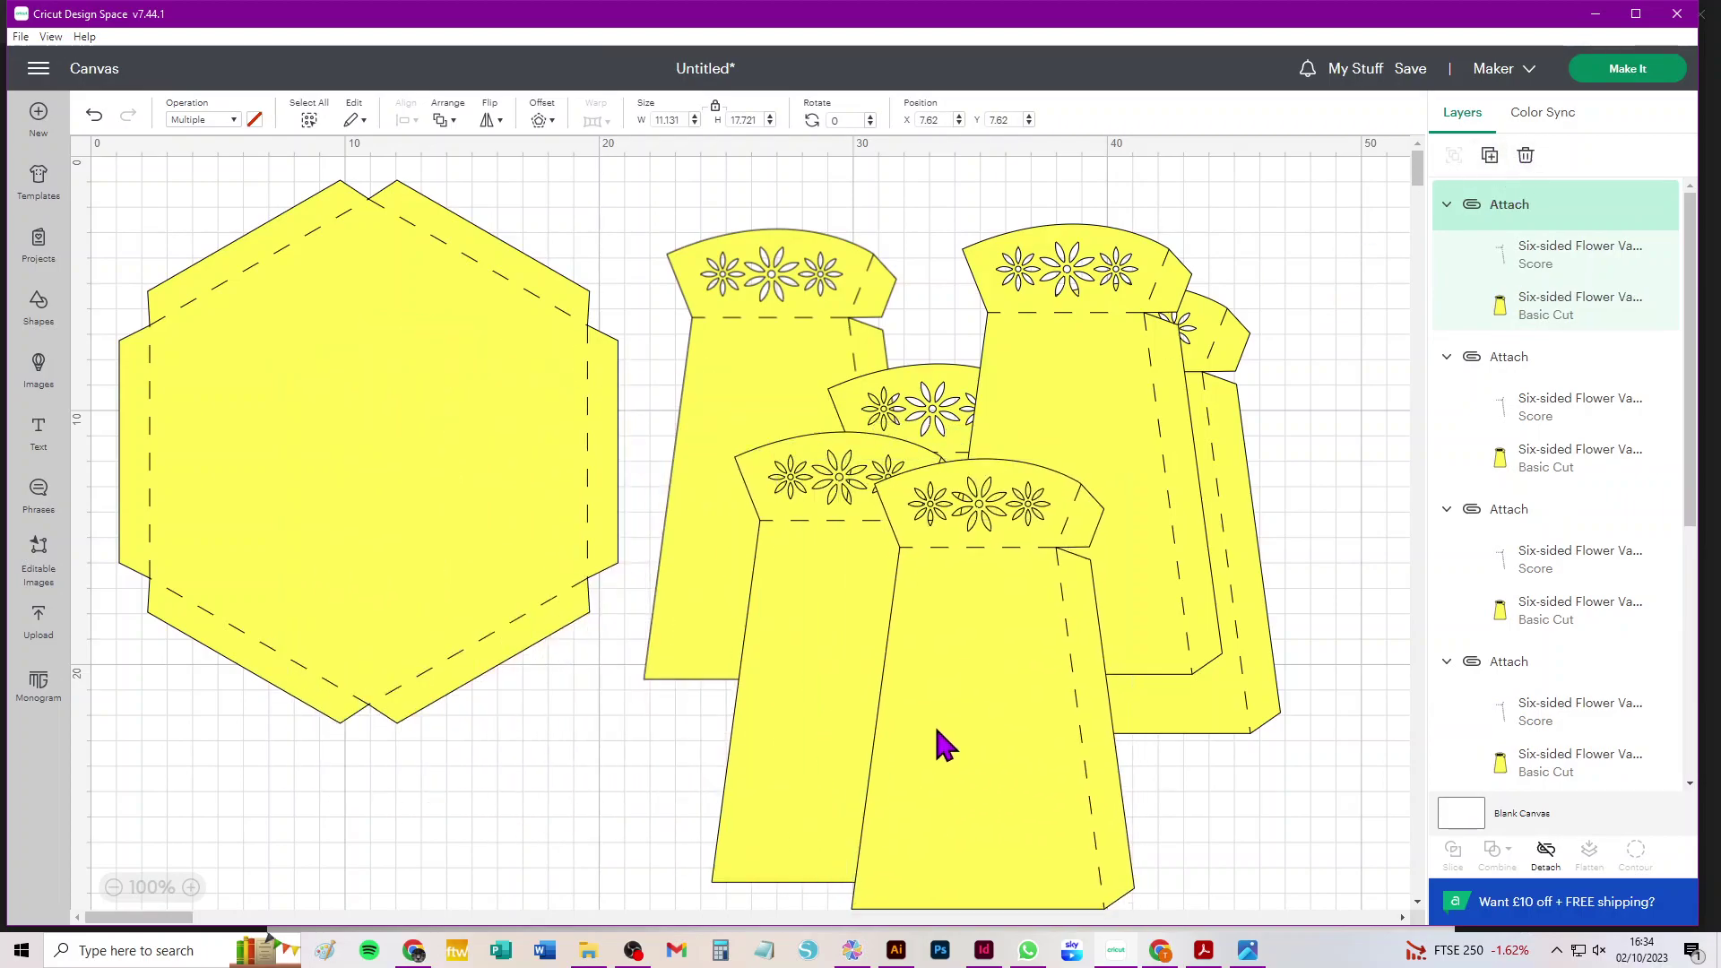
{"action": "left_click", "coordinate": [1630, 70]}
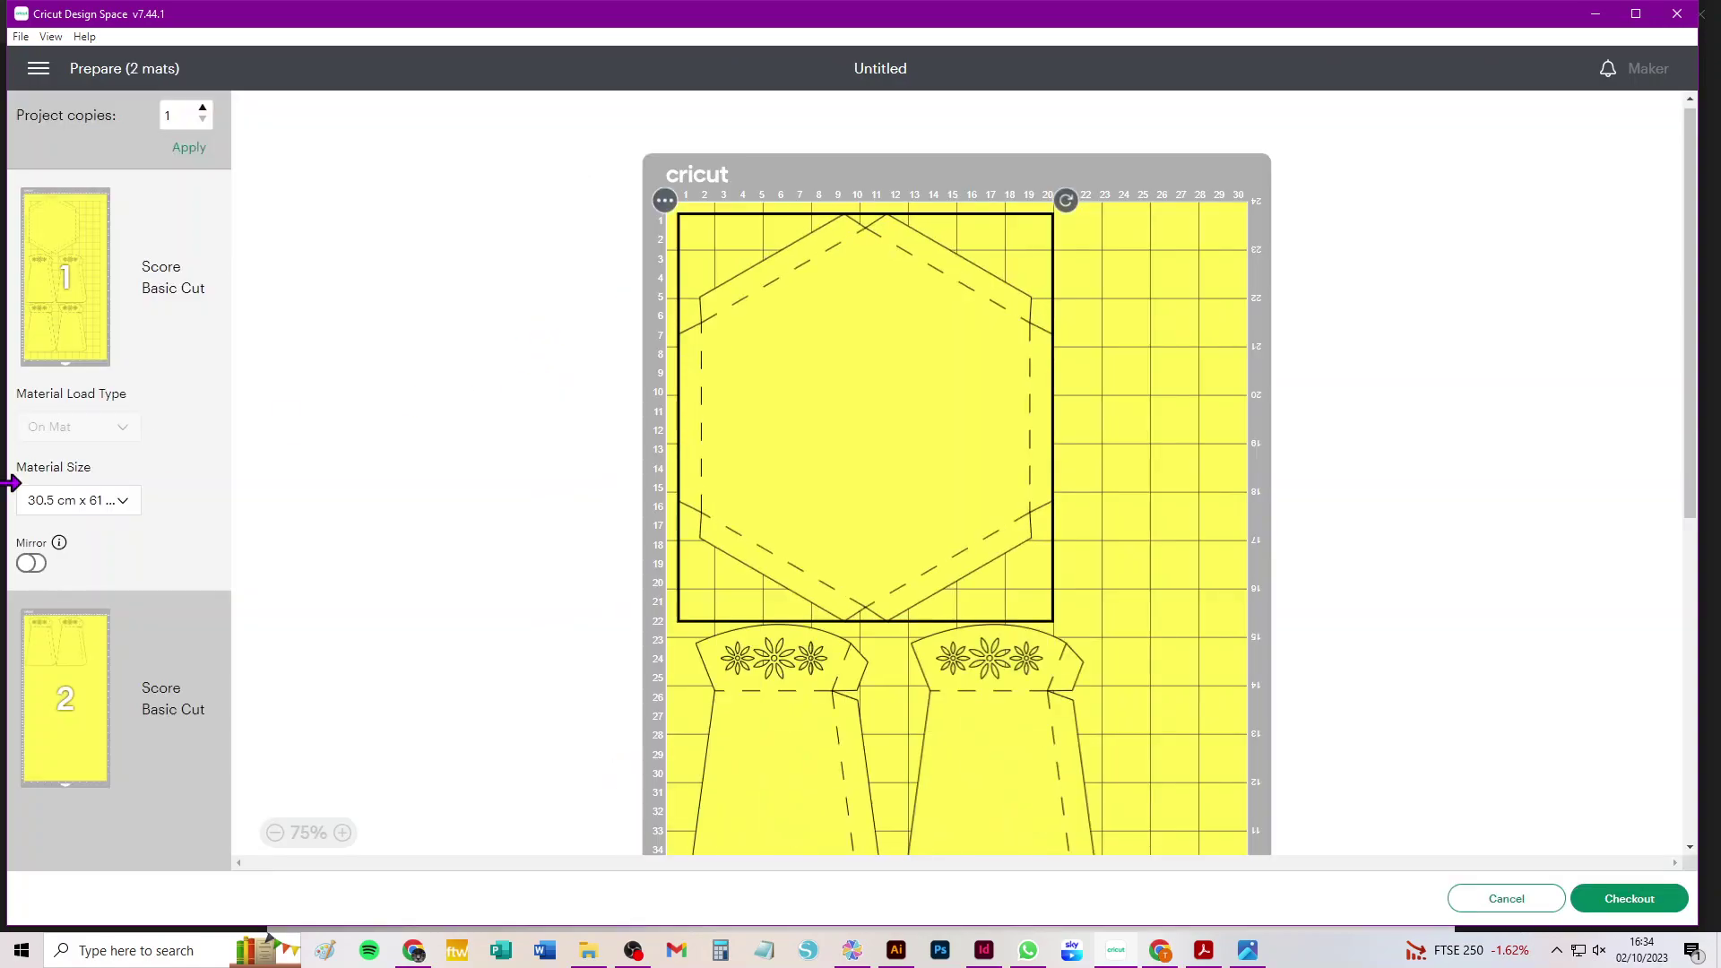
{"action": "left_click", "coordinate": [94, 506]}
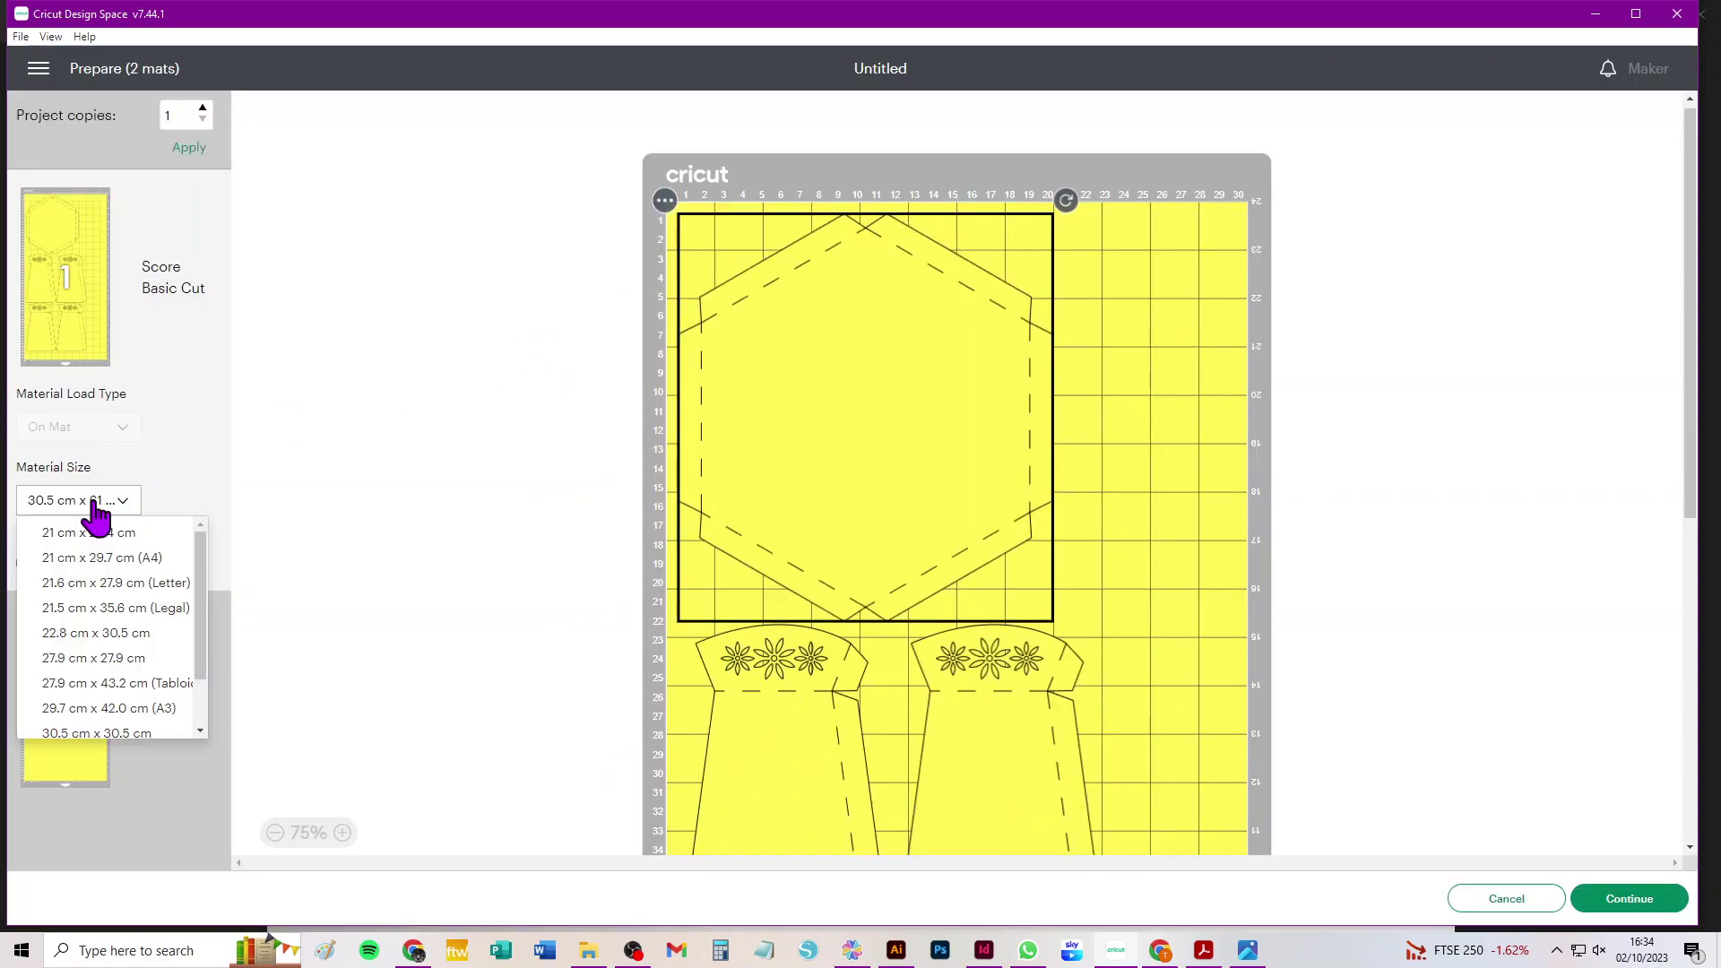
{"action": "left_click", "coordinate": [97, 567]}
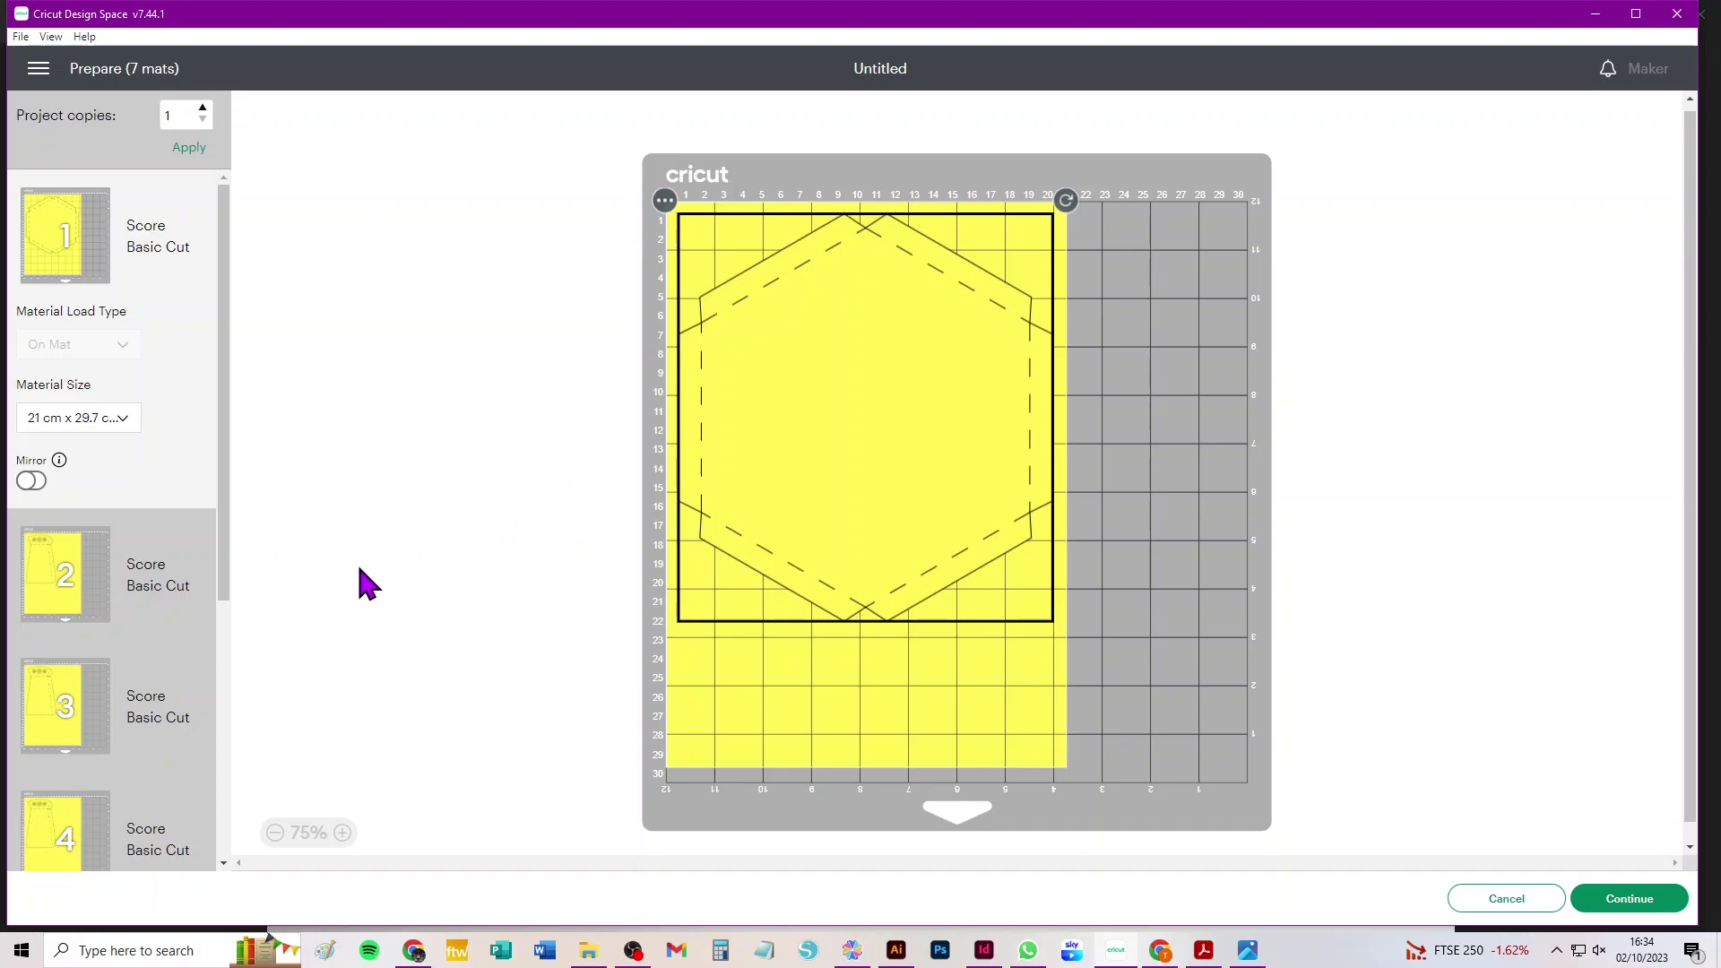
{"action": "left_click", "coordinate": [68, 587]}
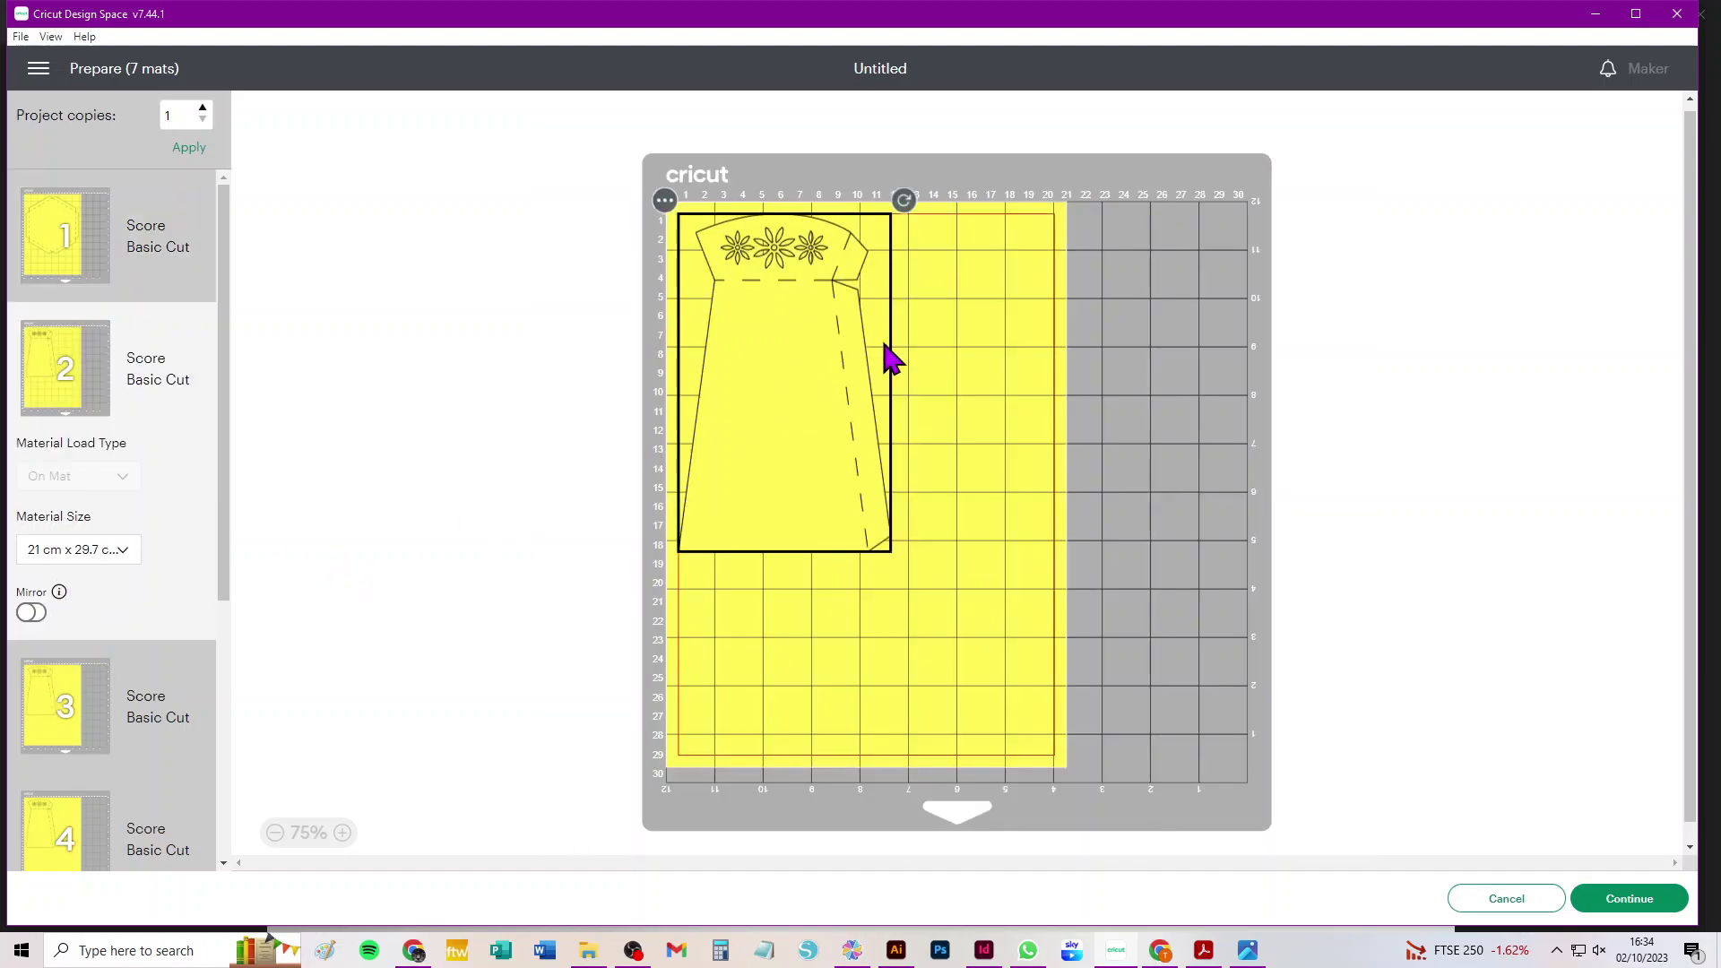
{"action": "left_click_drag", "start_coordinate": [825, 339], "coordinate": [733, 545]}
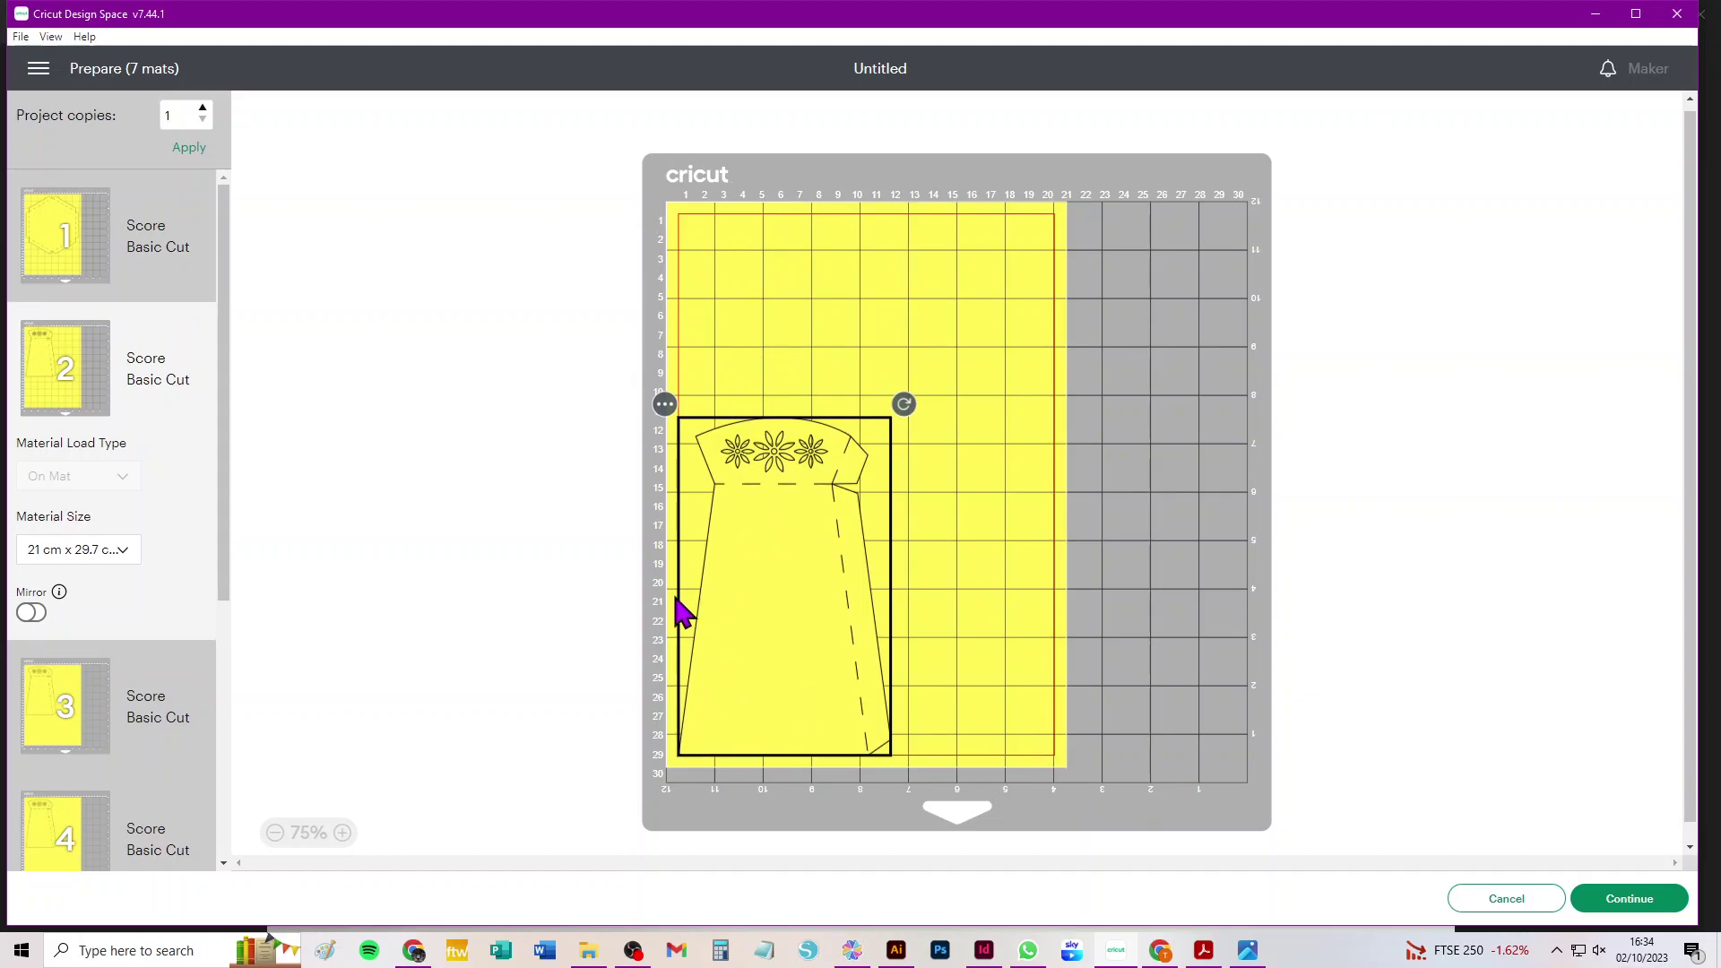
{"action": "left_click", "coordinate": [50, 717]}
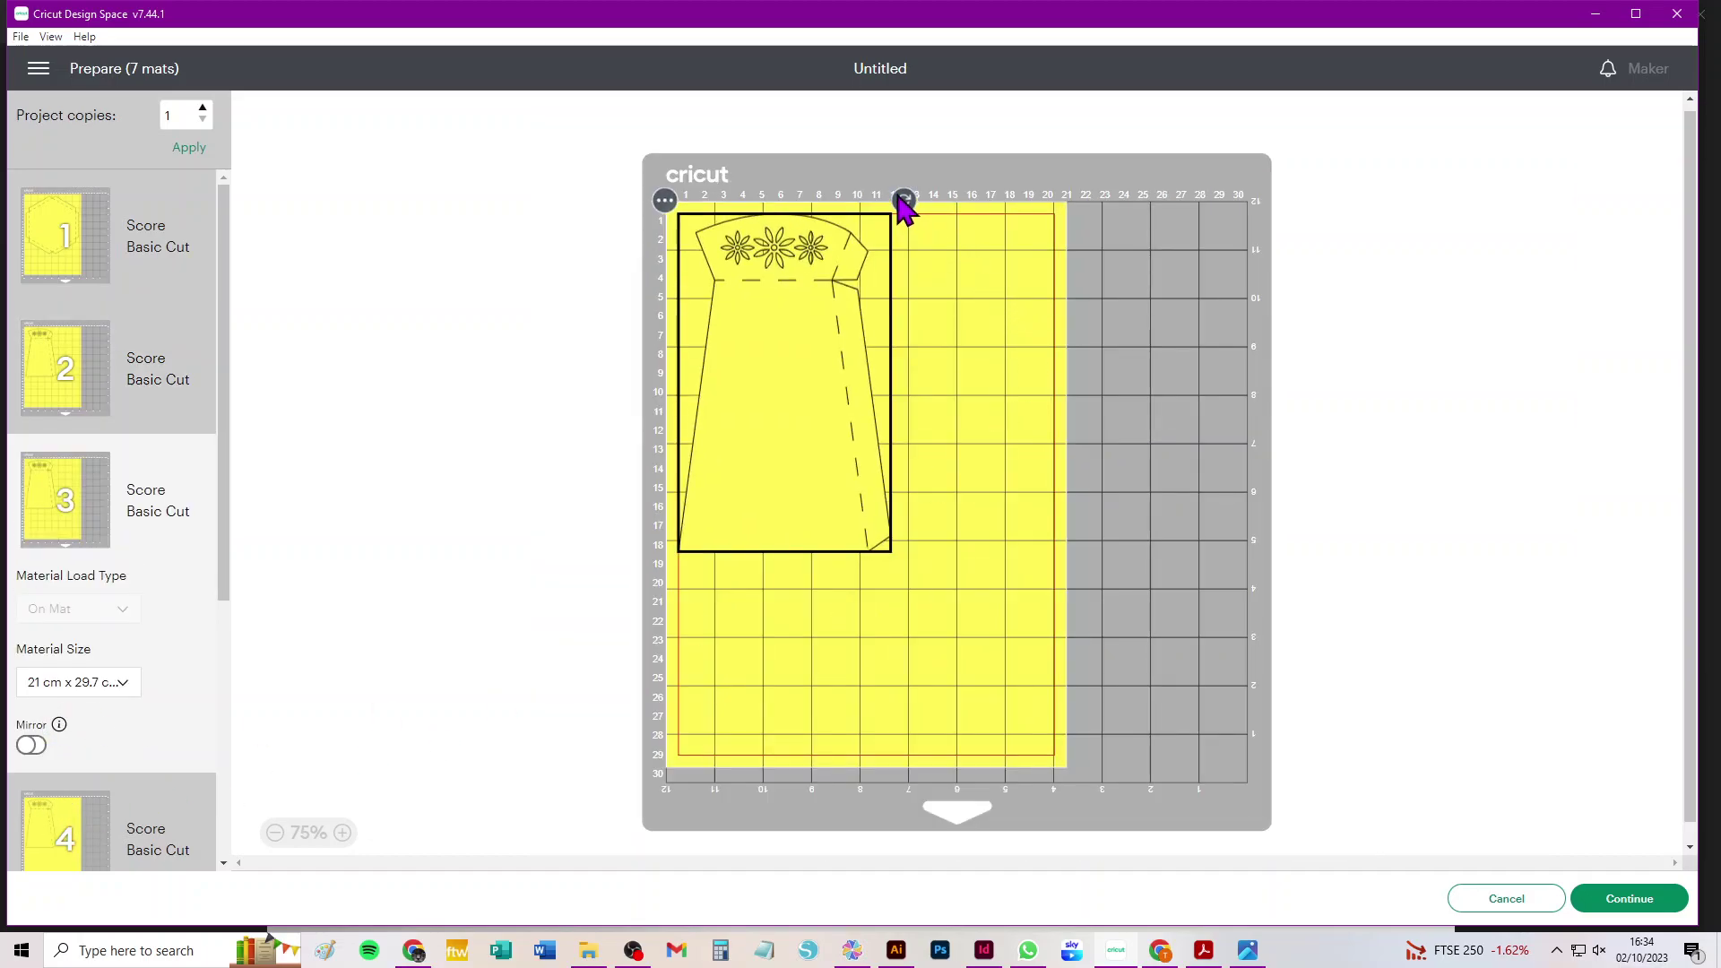
{"action": "left_click", "coordinate": [664, 200]}
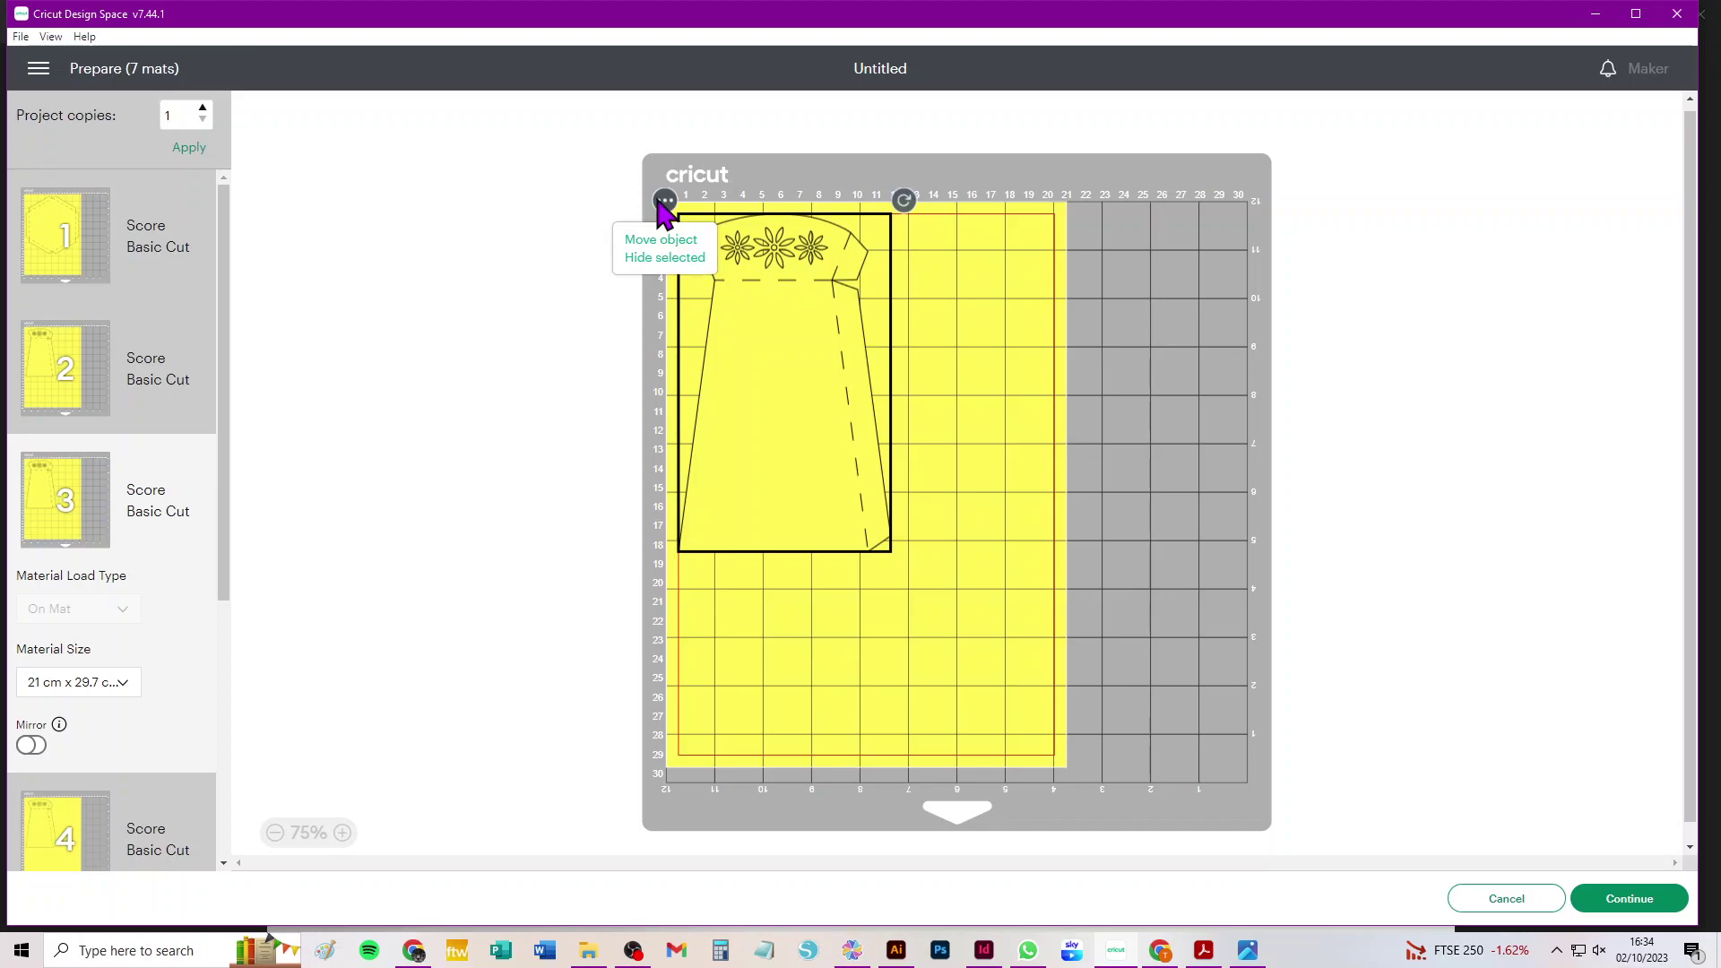
{"action": "left_click", "coordinate": [642, 243]}
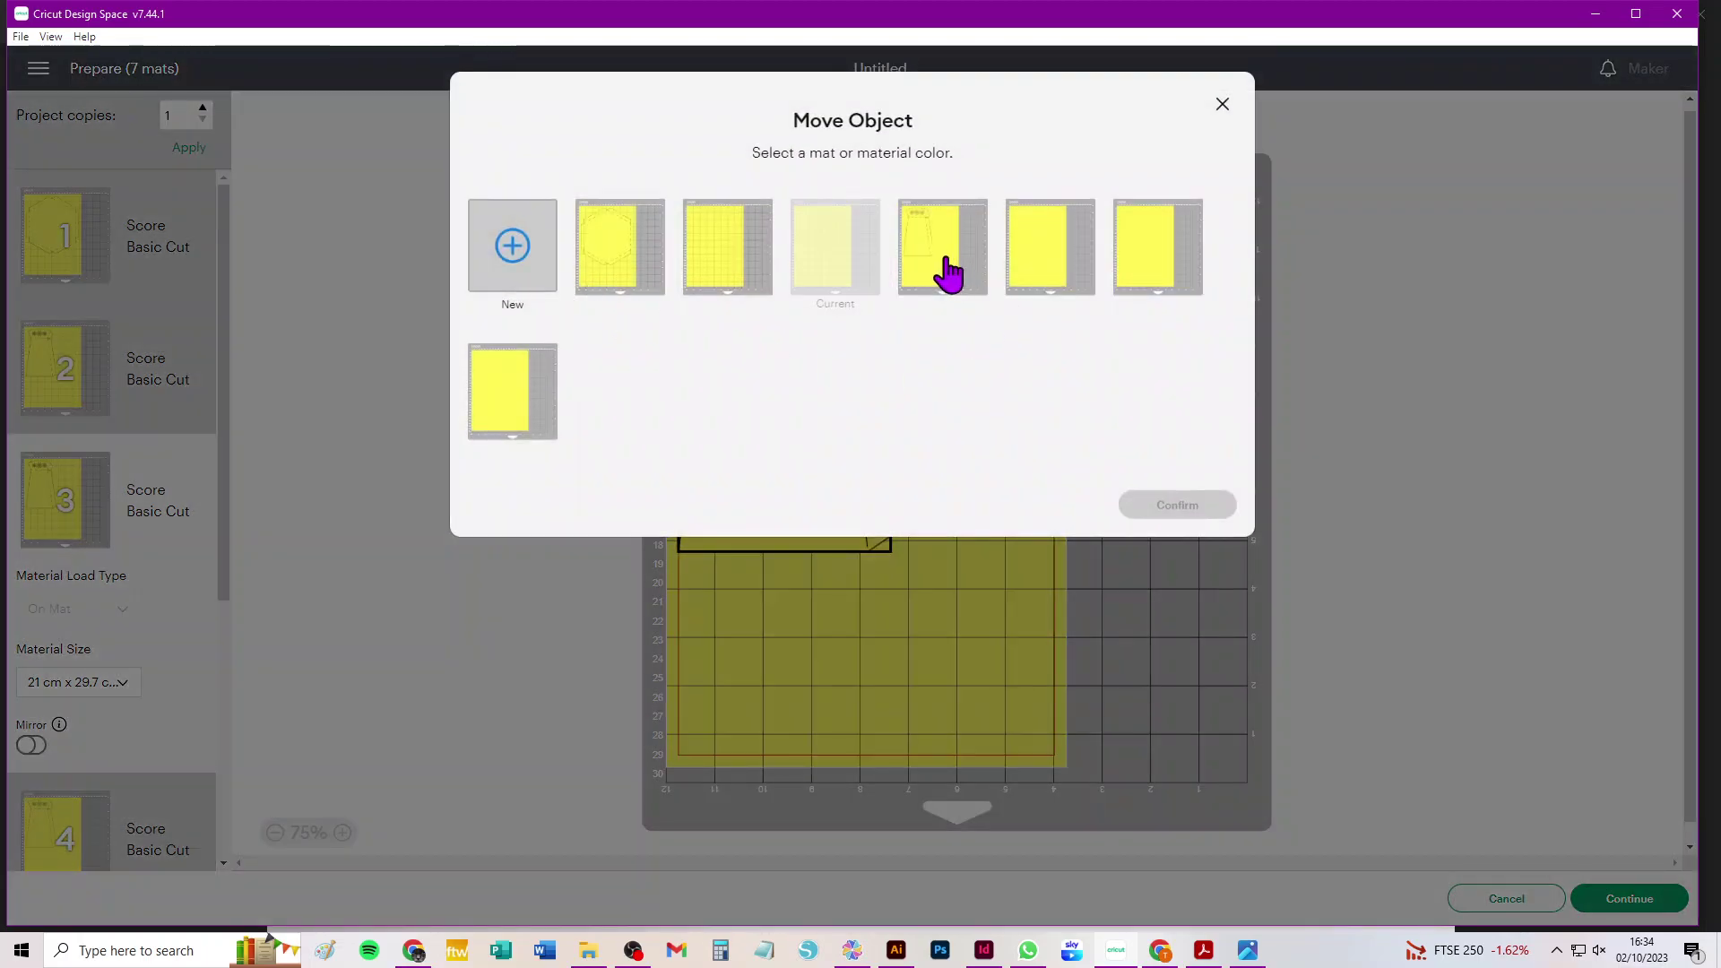
{"action": "left_click", "coordinate": [704, 282]}
{"action": "left_click", "coordinate": [1165, 506]}
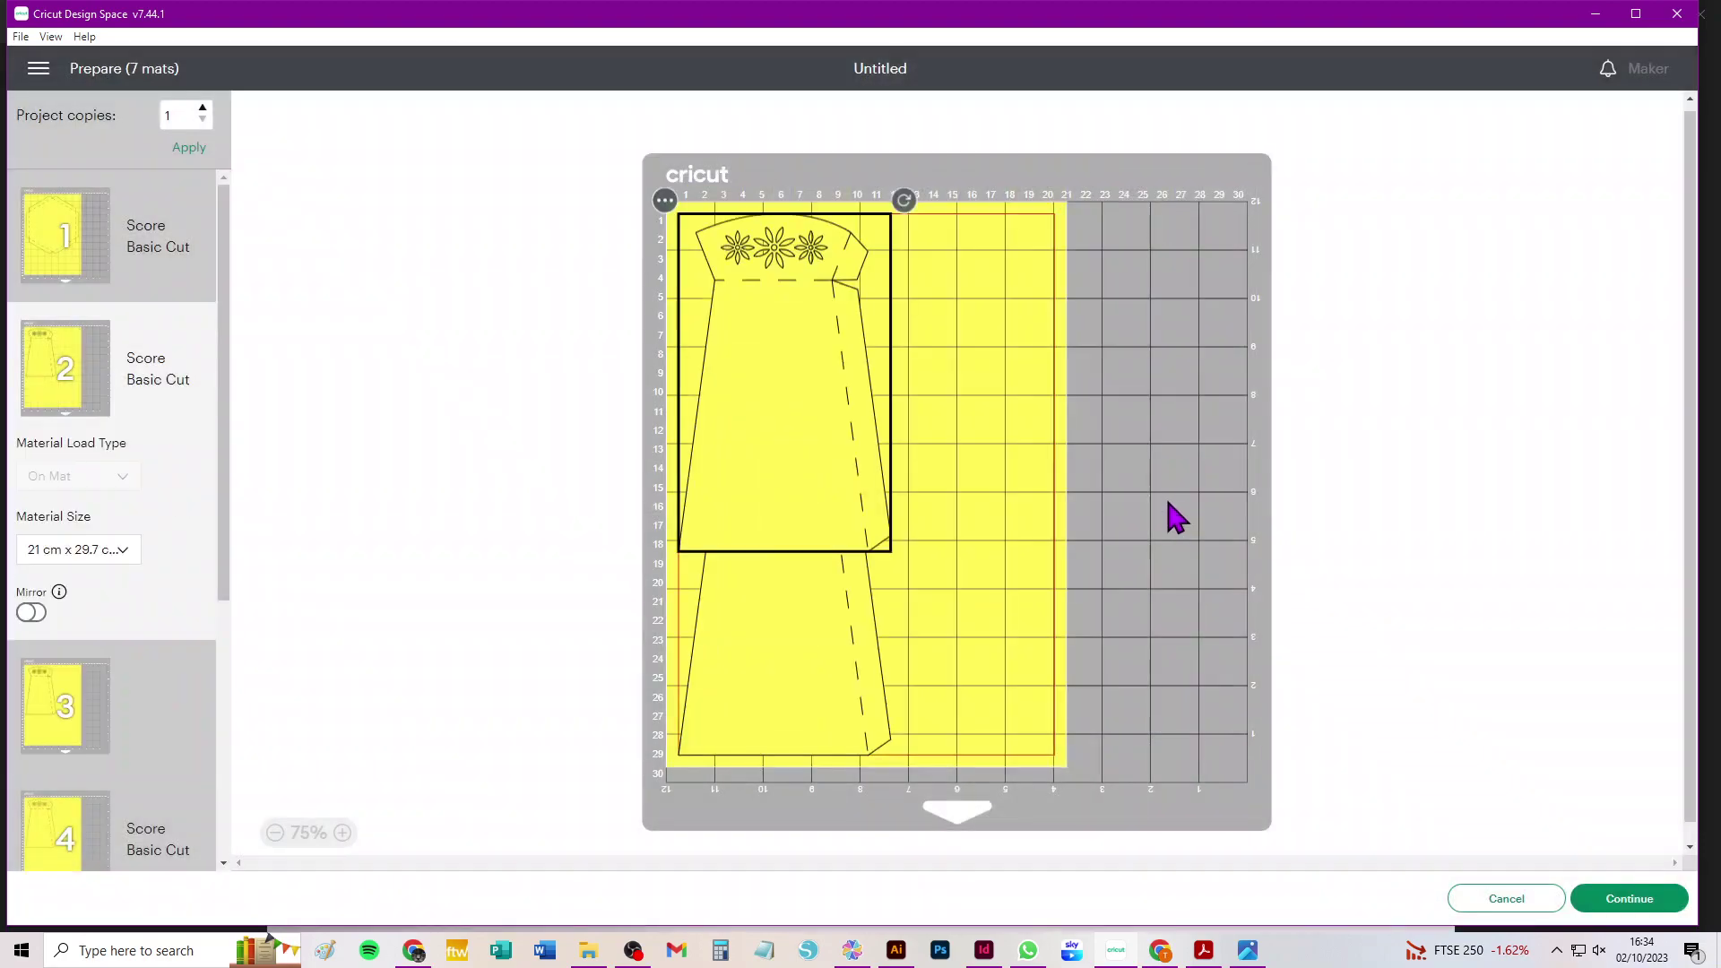
{"action": "left_click_drag", "start_coordinate": [906, 203], "coordinate": [677, 511]}
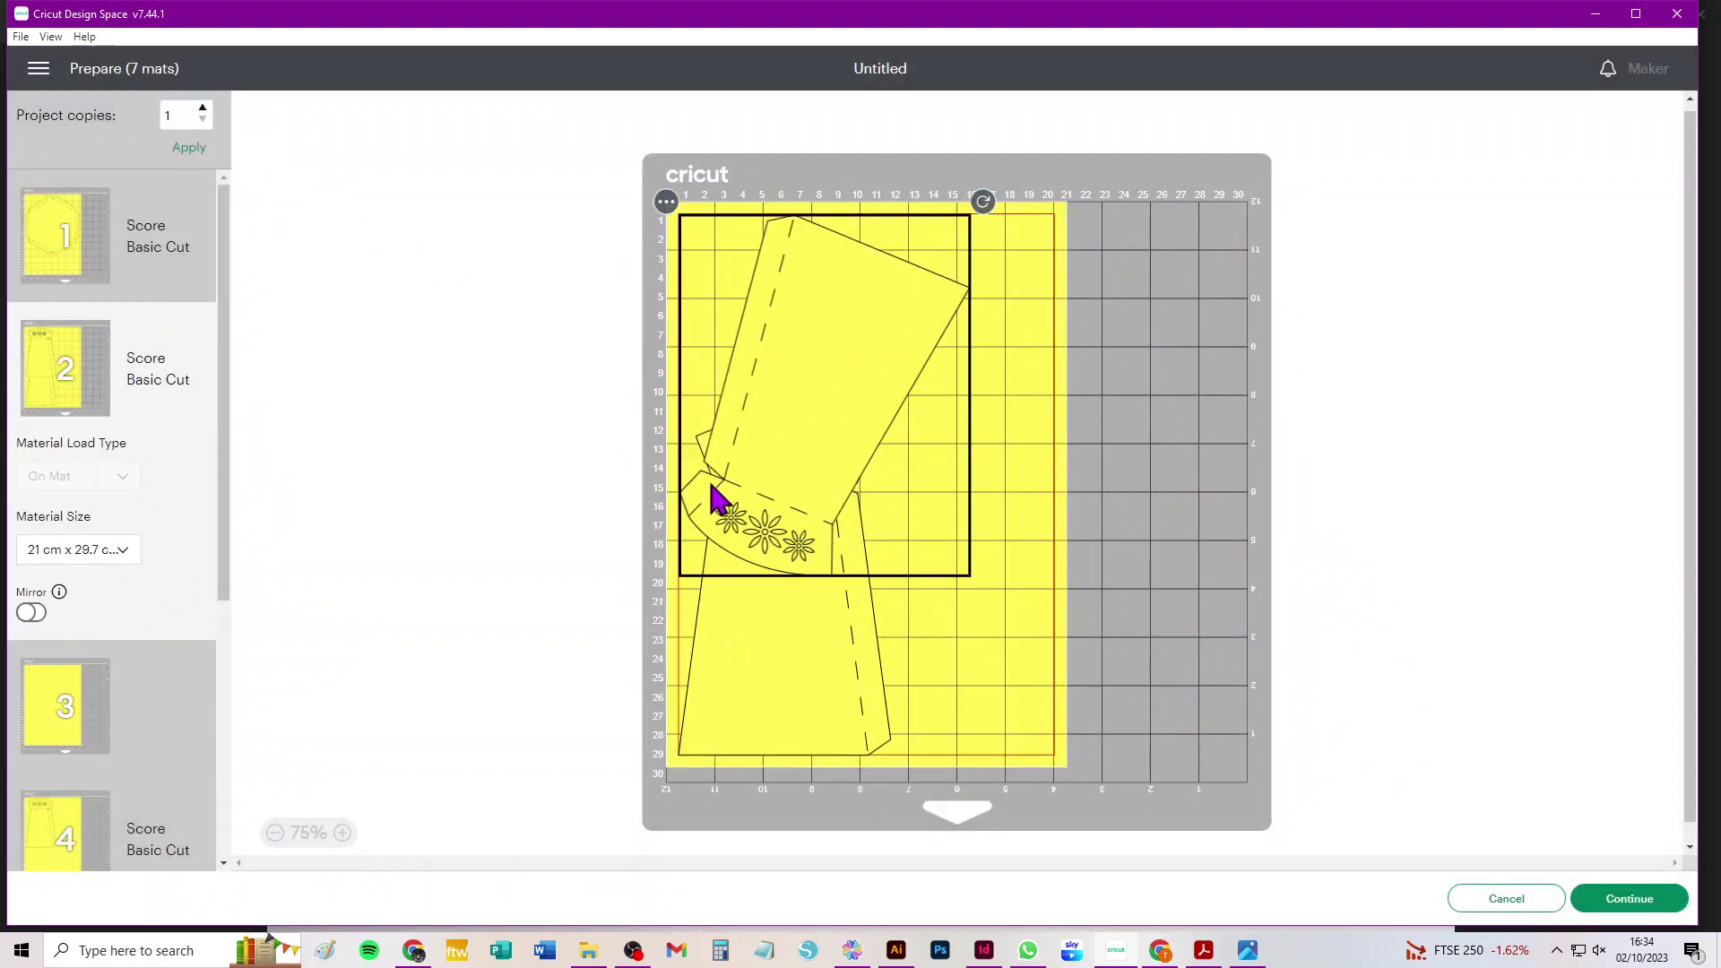
{"action": "left_click_drag", "start_coordinate": [983, 201], "coordinate": [861, 300]}
{"action": "left_click_drag", "start_coordinate": [829, 408], "coordinate": [1074, 350]}
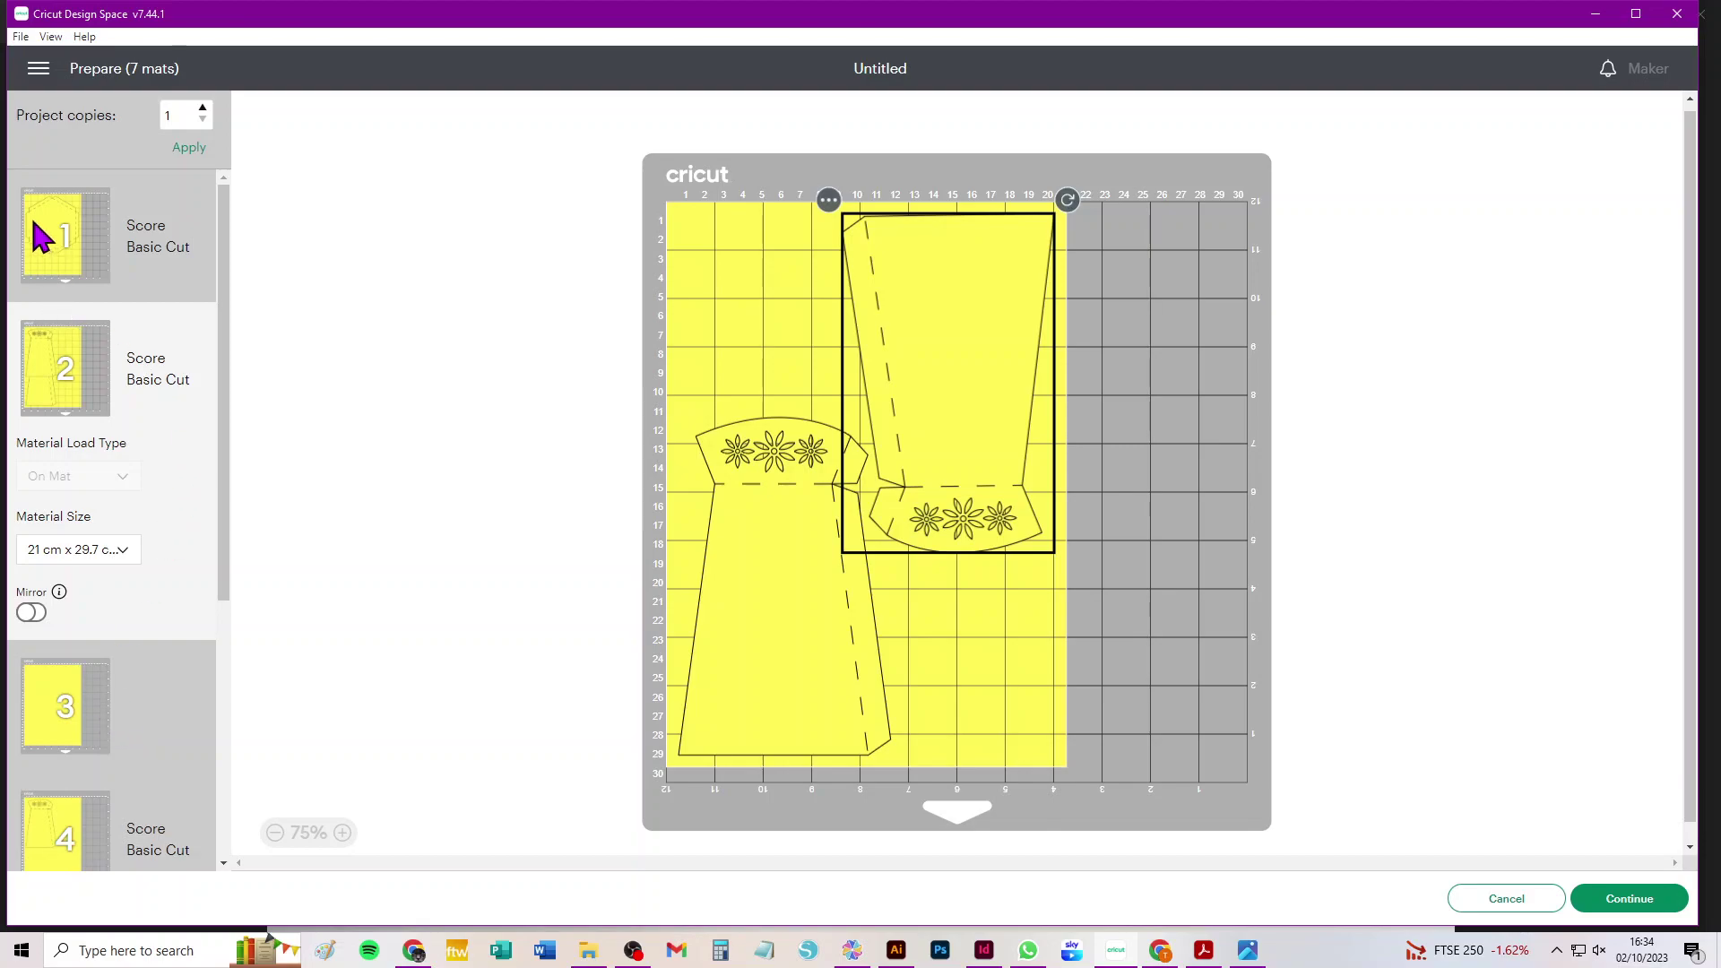
{"action": "left_click", "coordinate": [1511, 900]}
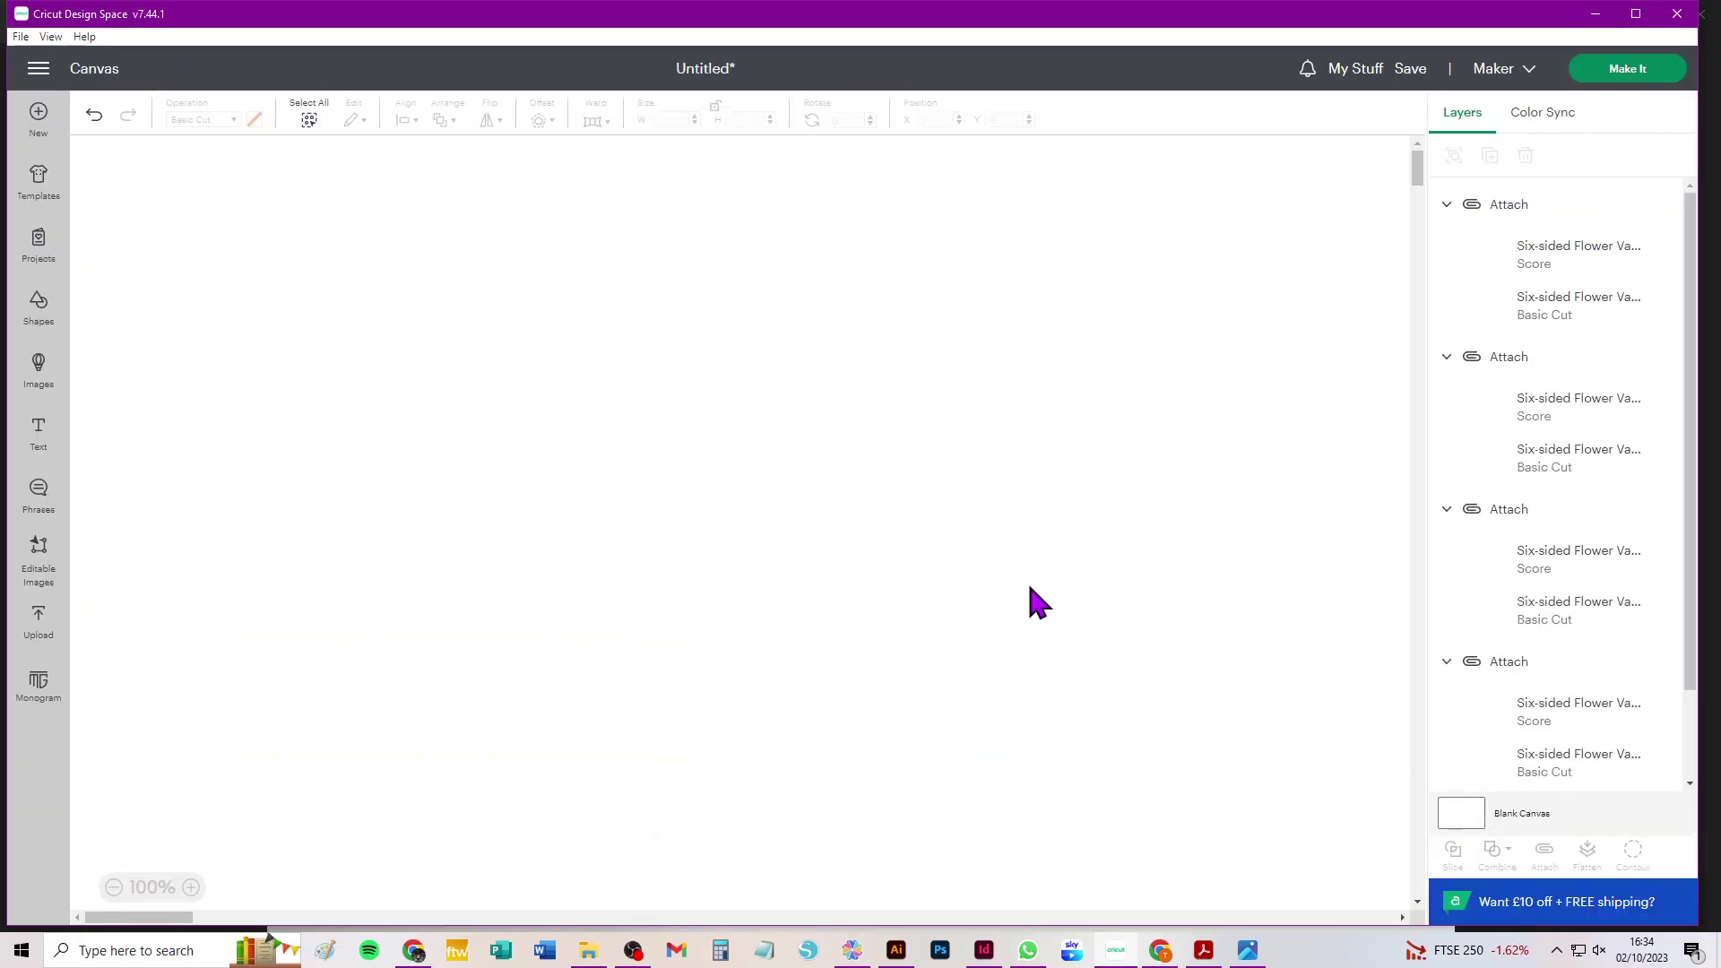
Clear the canvas and add the uploaded hexagon and vase image again
{"action": "key", "text": "Delete"}
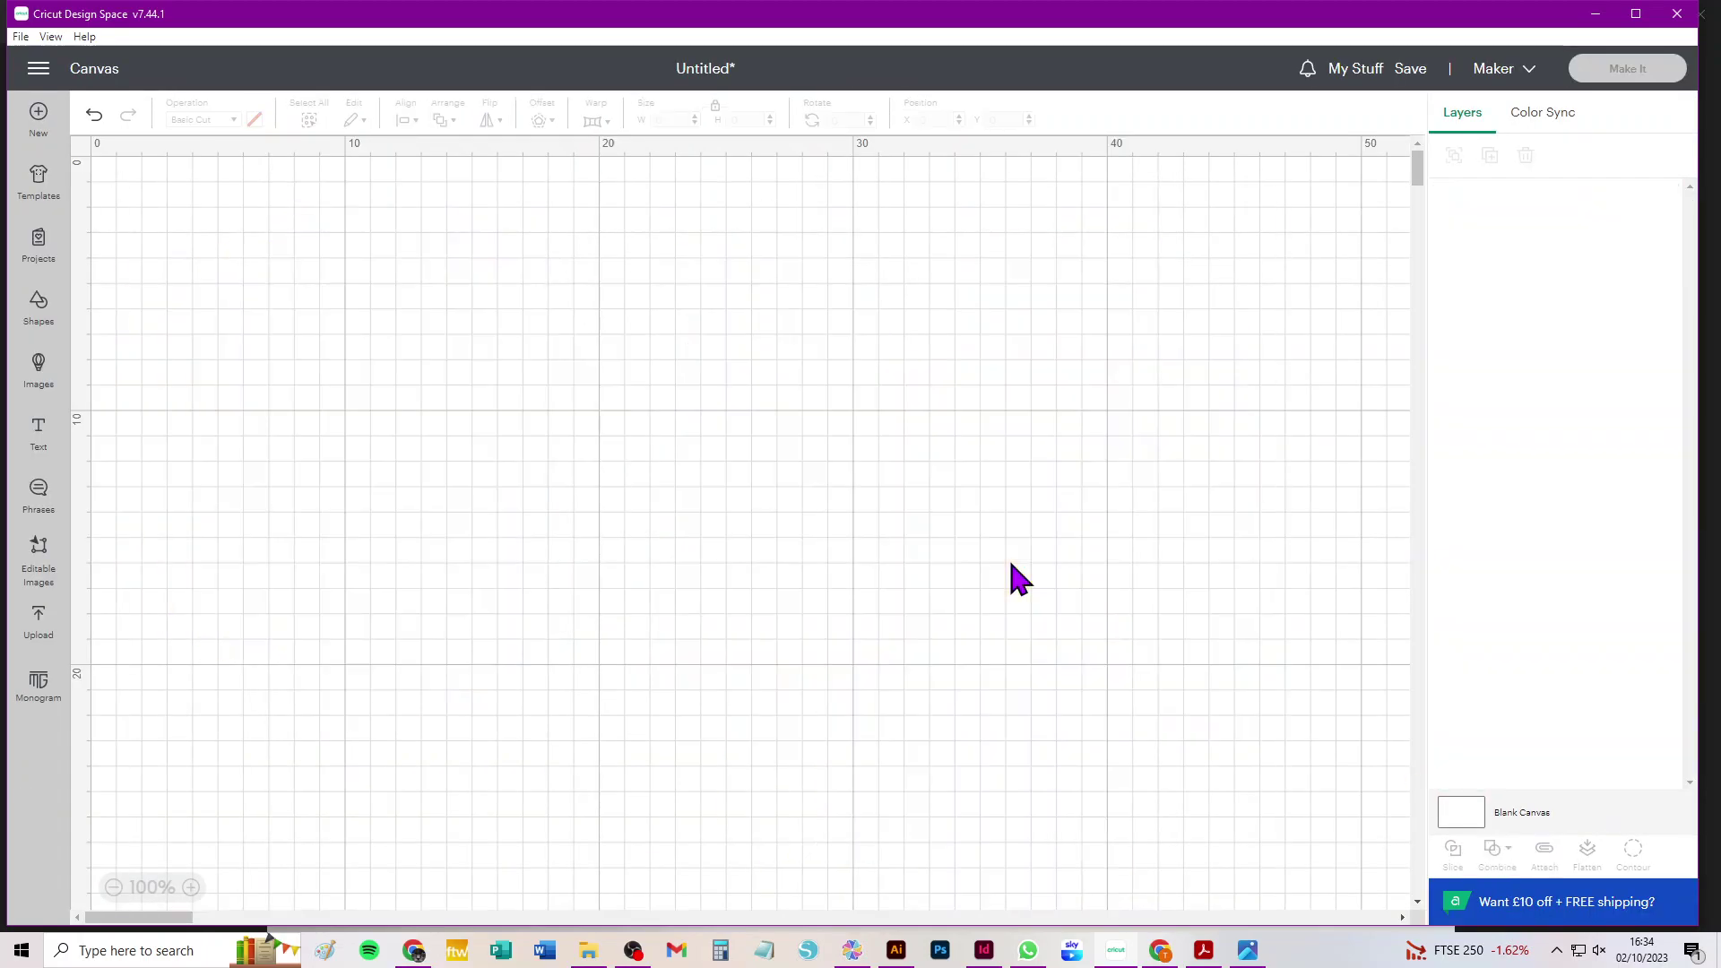
{"action": "left_click", "coordinate": [38, 623]}
{"action": "left_click", "coordinate": [422, 595]}
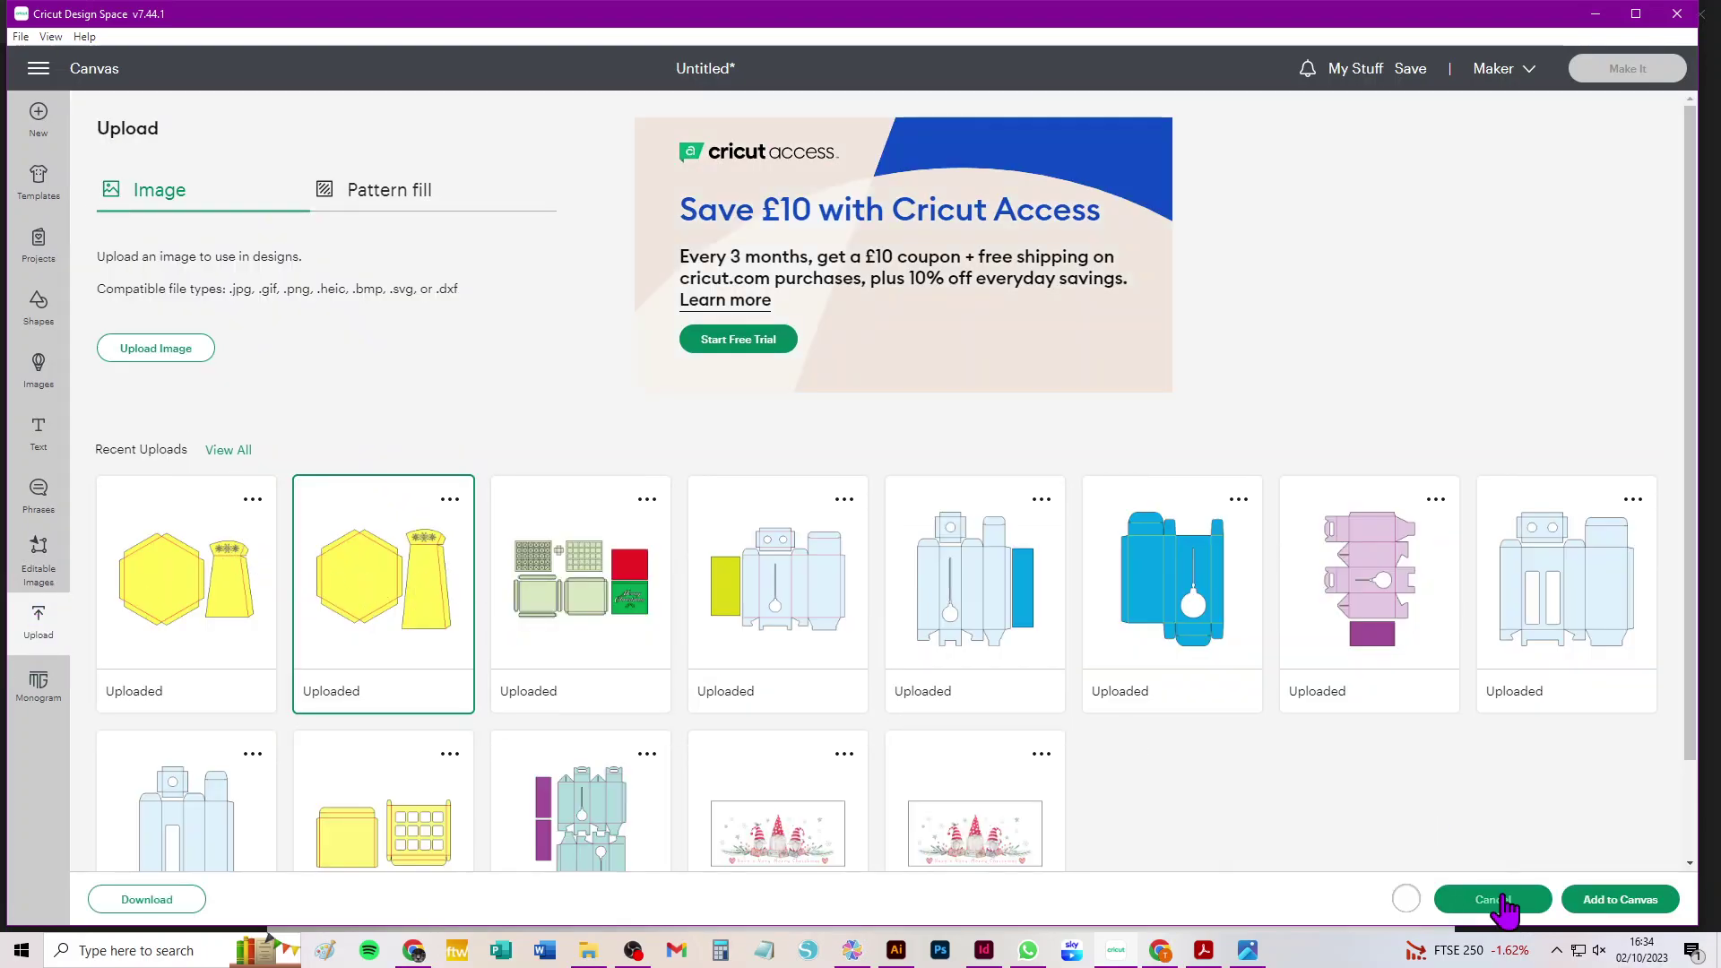
{"action": "left_click", "coordinate": [1624, 900]}
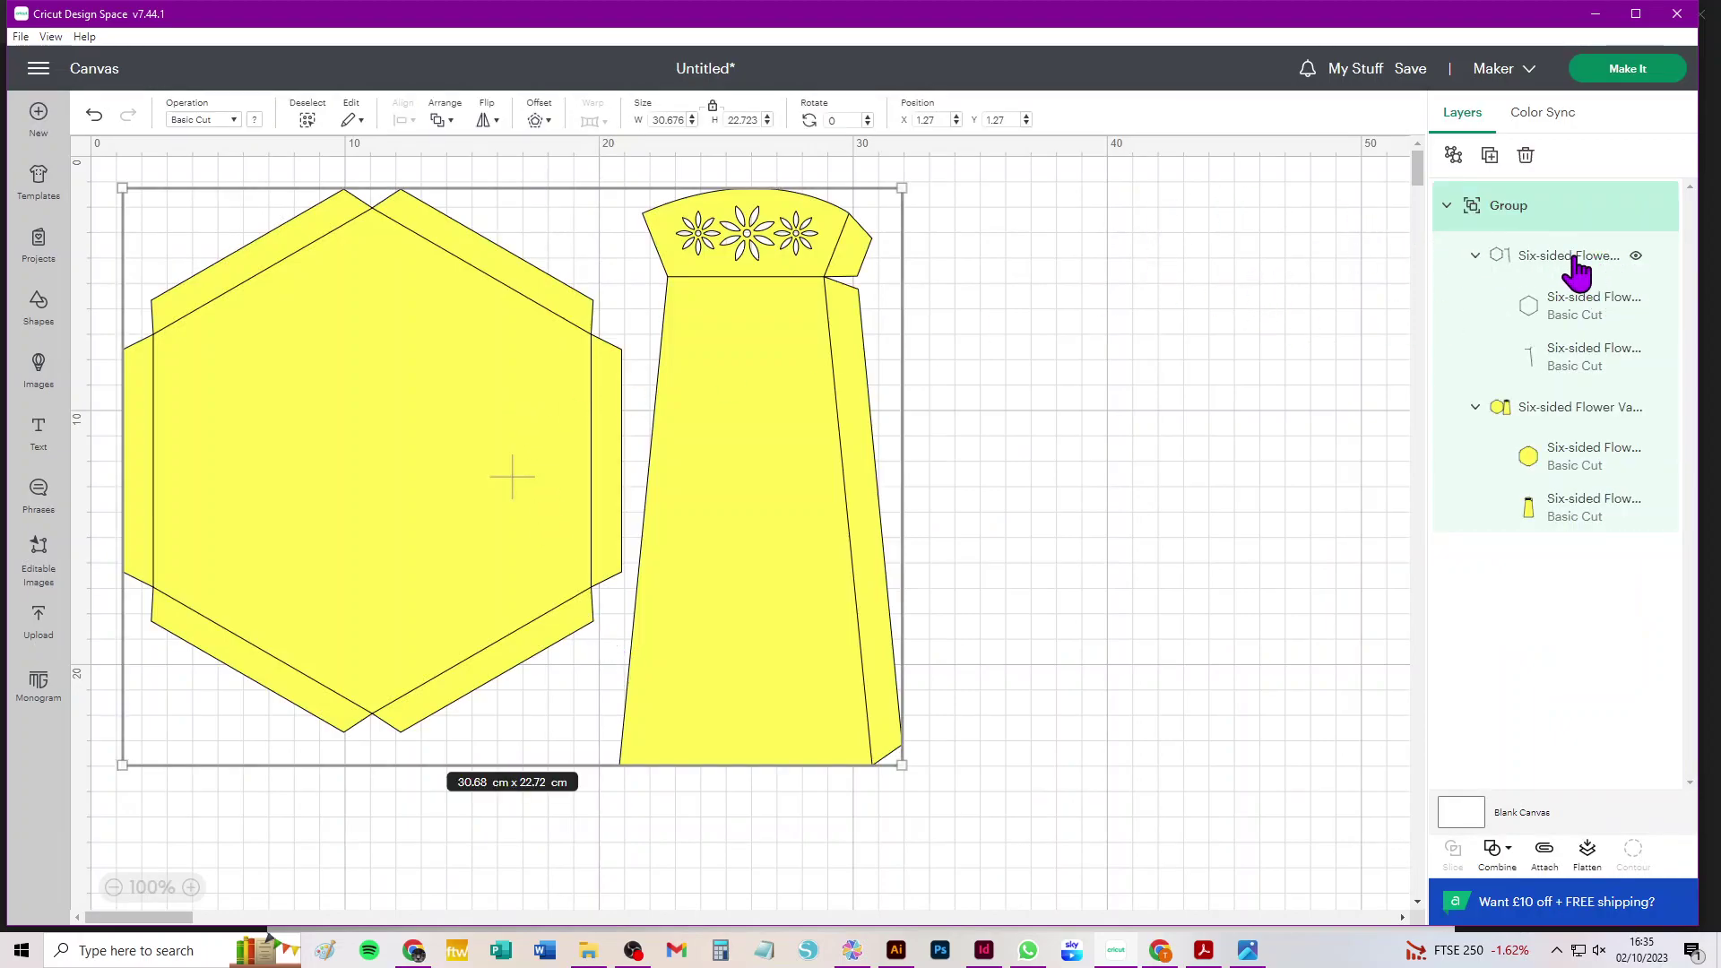
Set the fold-line subgroup's operation to Score
{"action": "left_click", "coordinate": [1567, 260]}
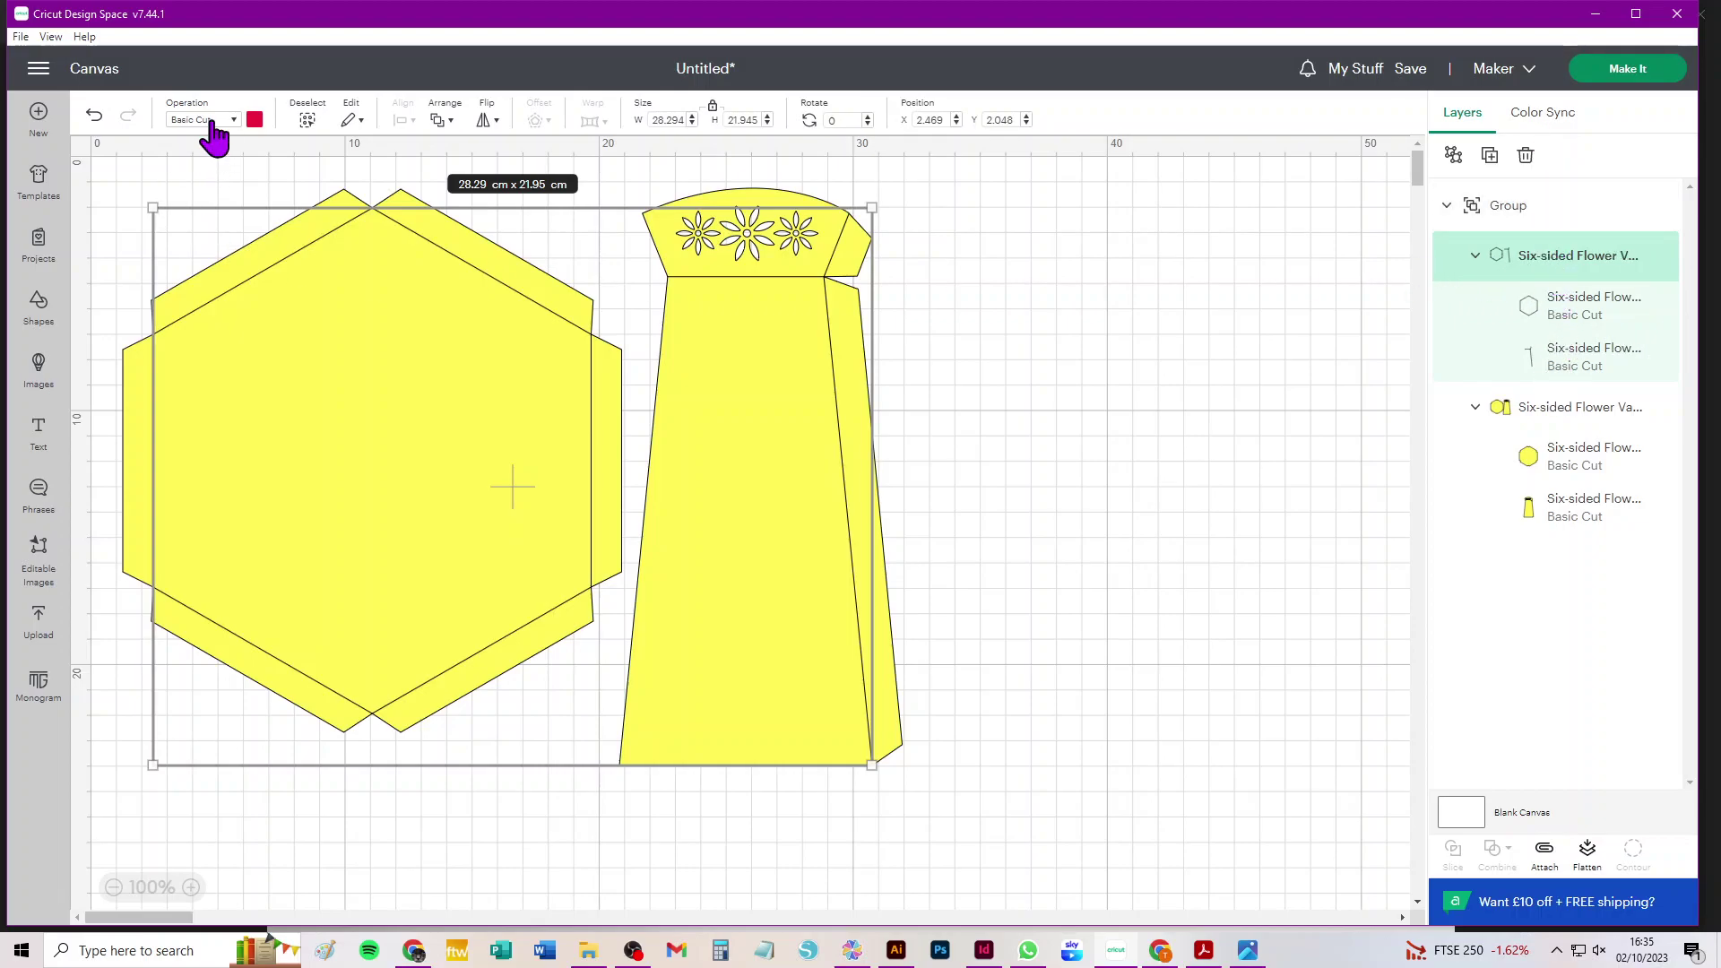
{"action": "left_click", "coordinate": [214, 122]}
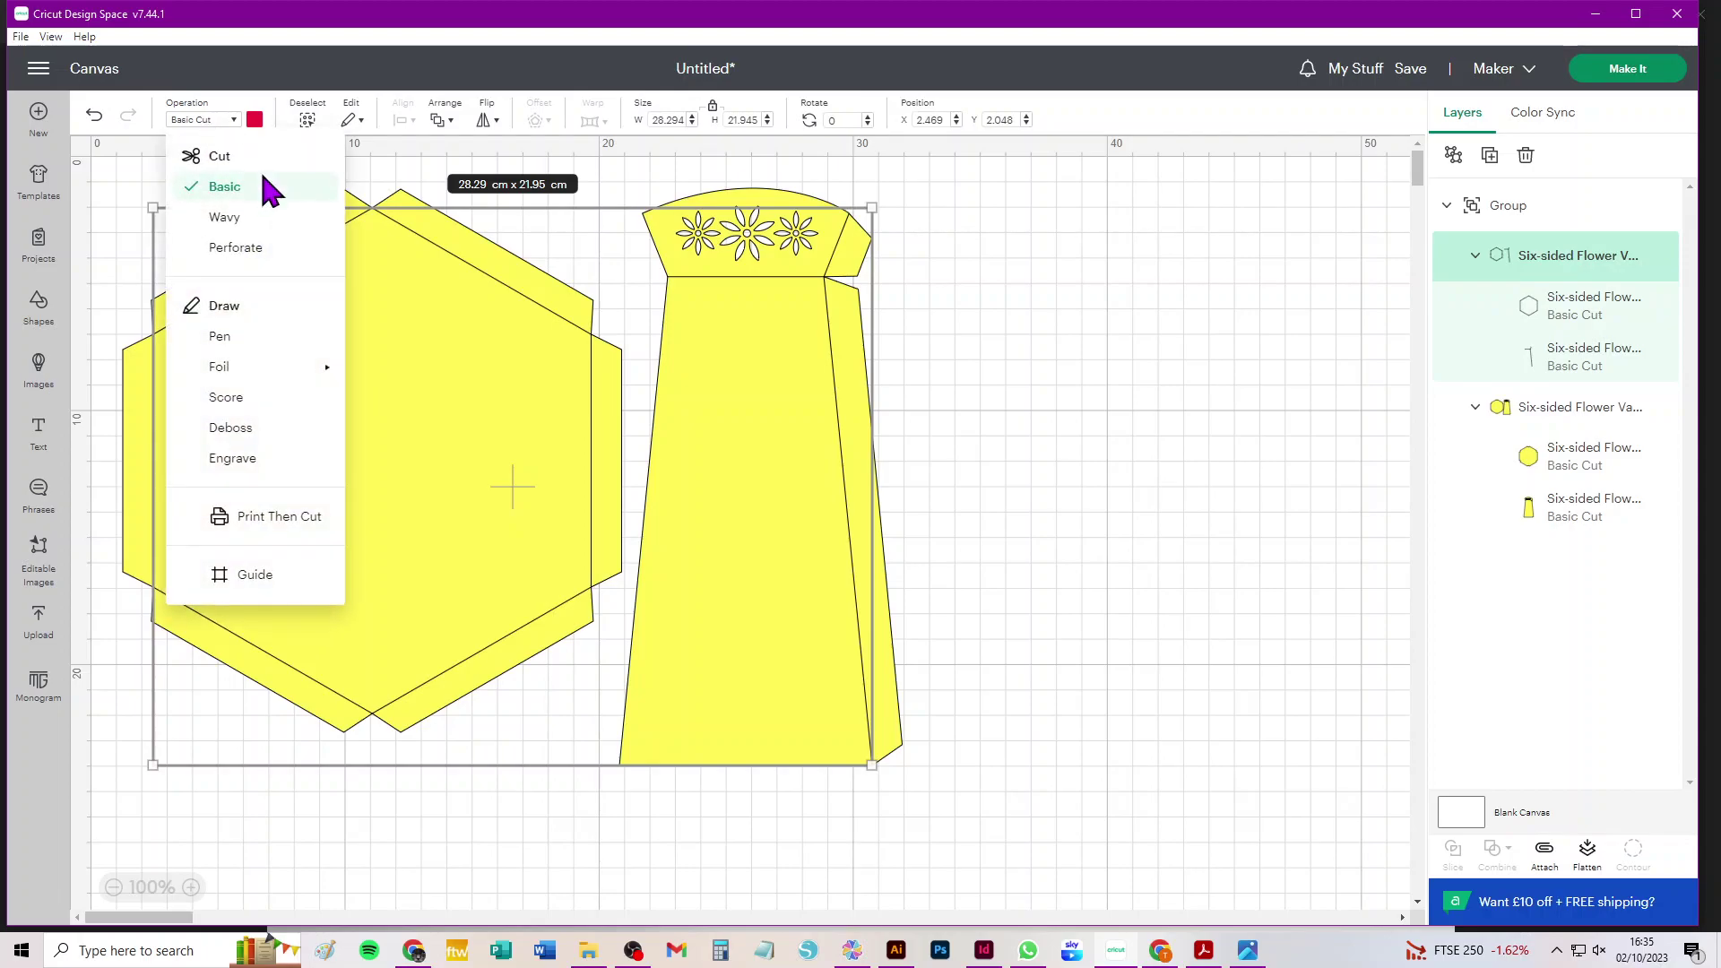
{"action": "left_click", "coordinate": [212, 399]}
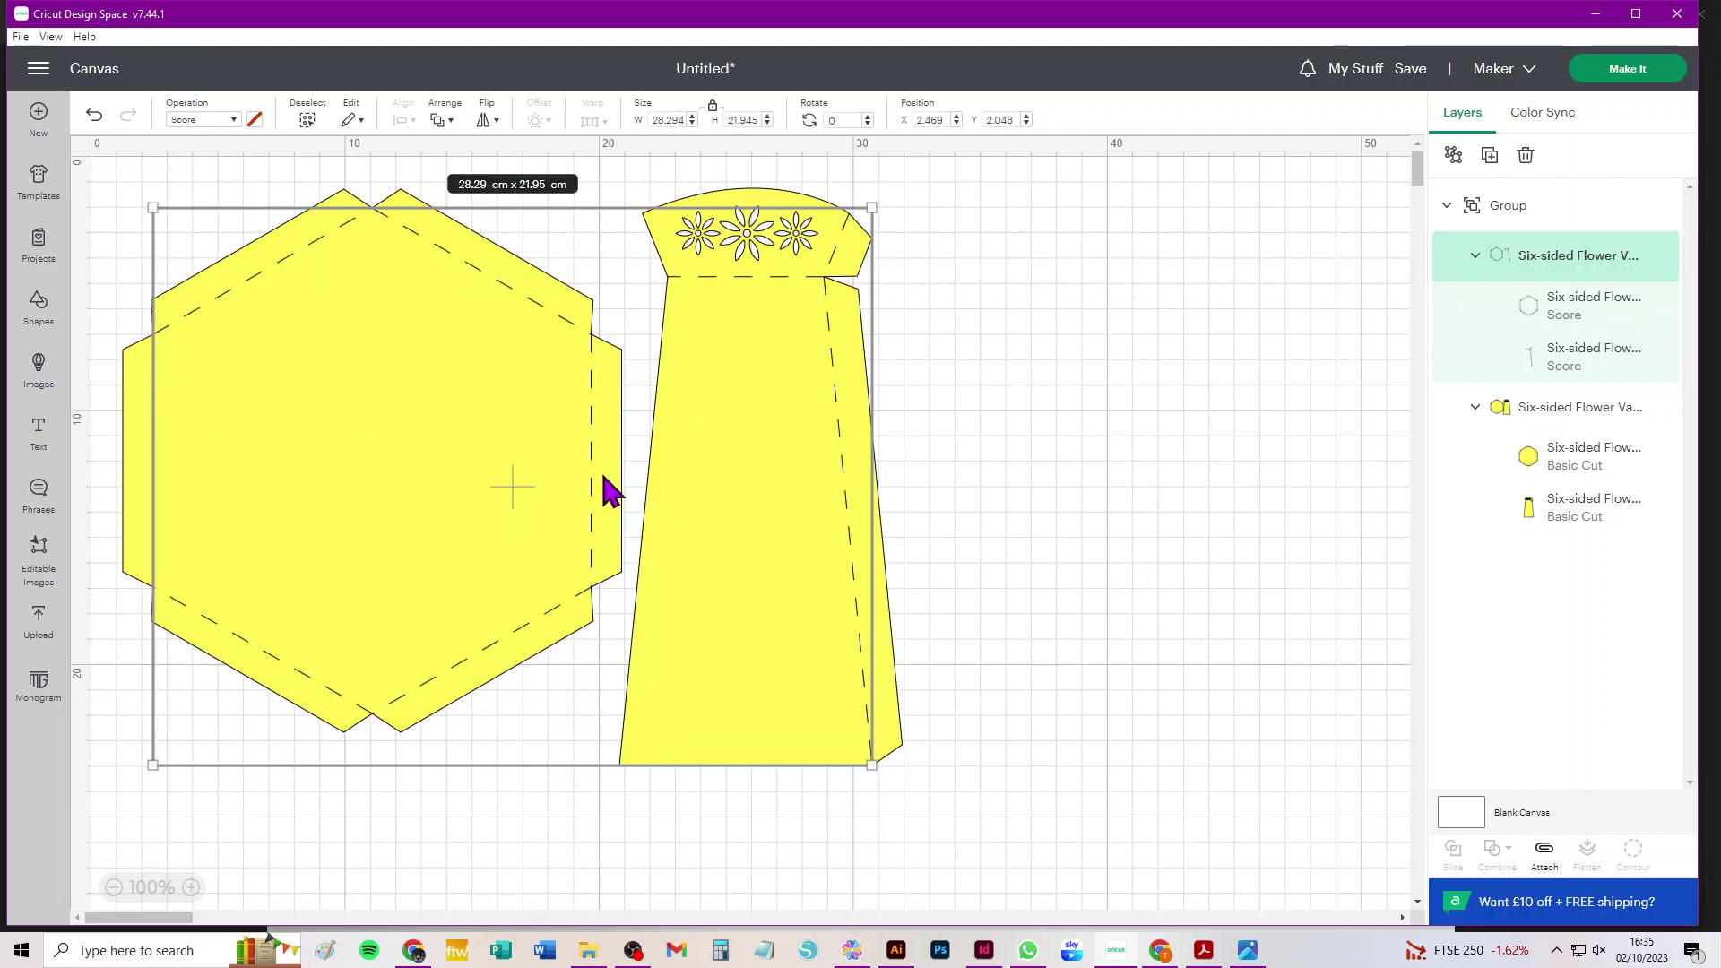
Ungroup the score and cut subgroups and the Six-sided Flower Vase 2 group into four layers
{"action": "left_click", "coordinate": [1452, 155]}
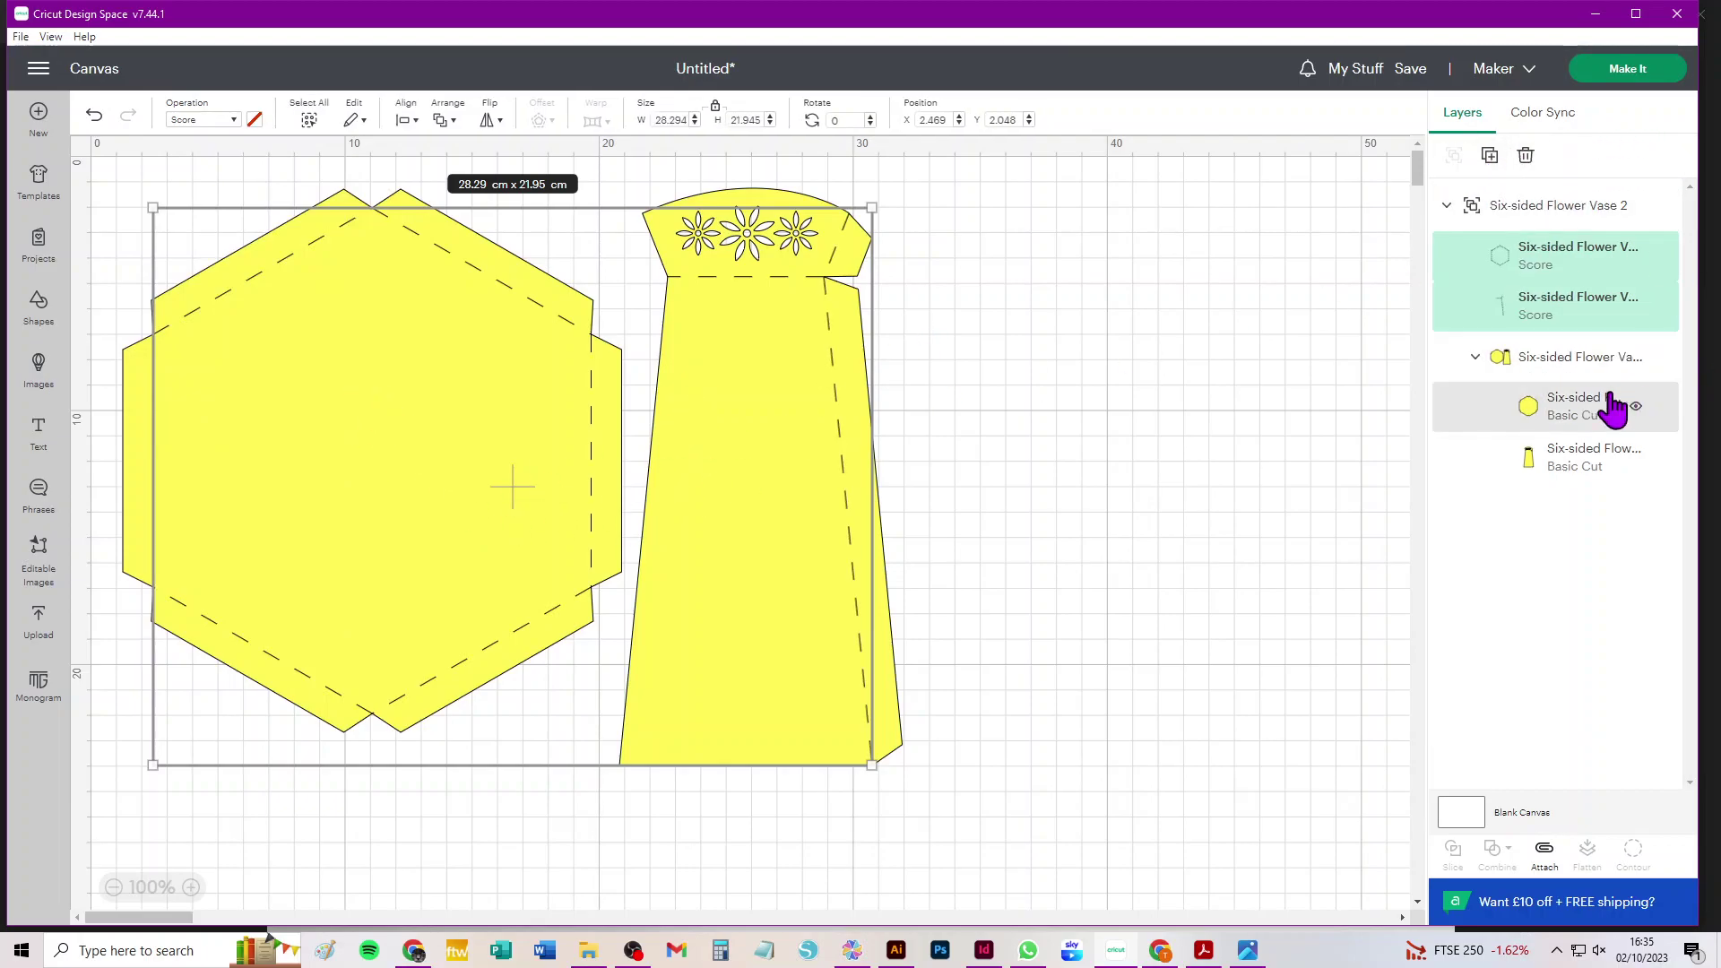
{"action": "left_click", "coordinate": [1551, 370]}
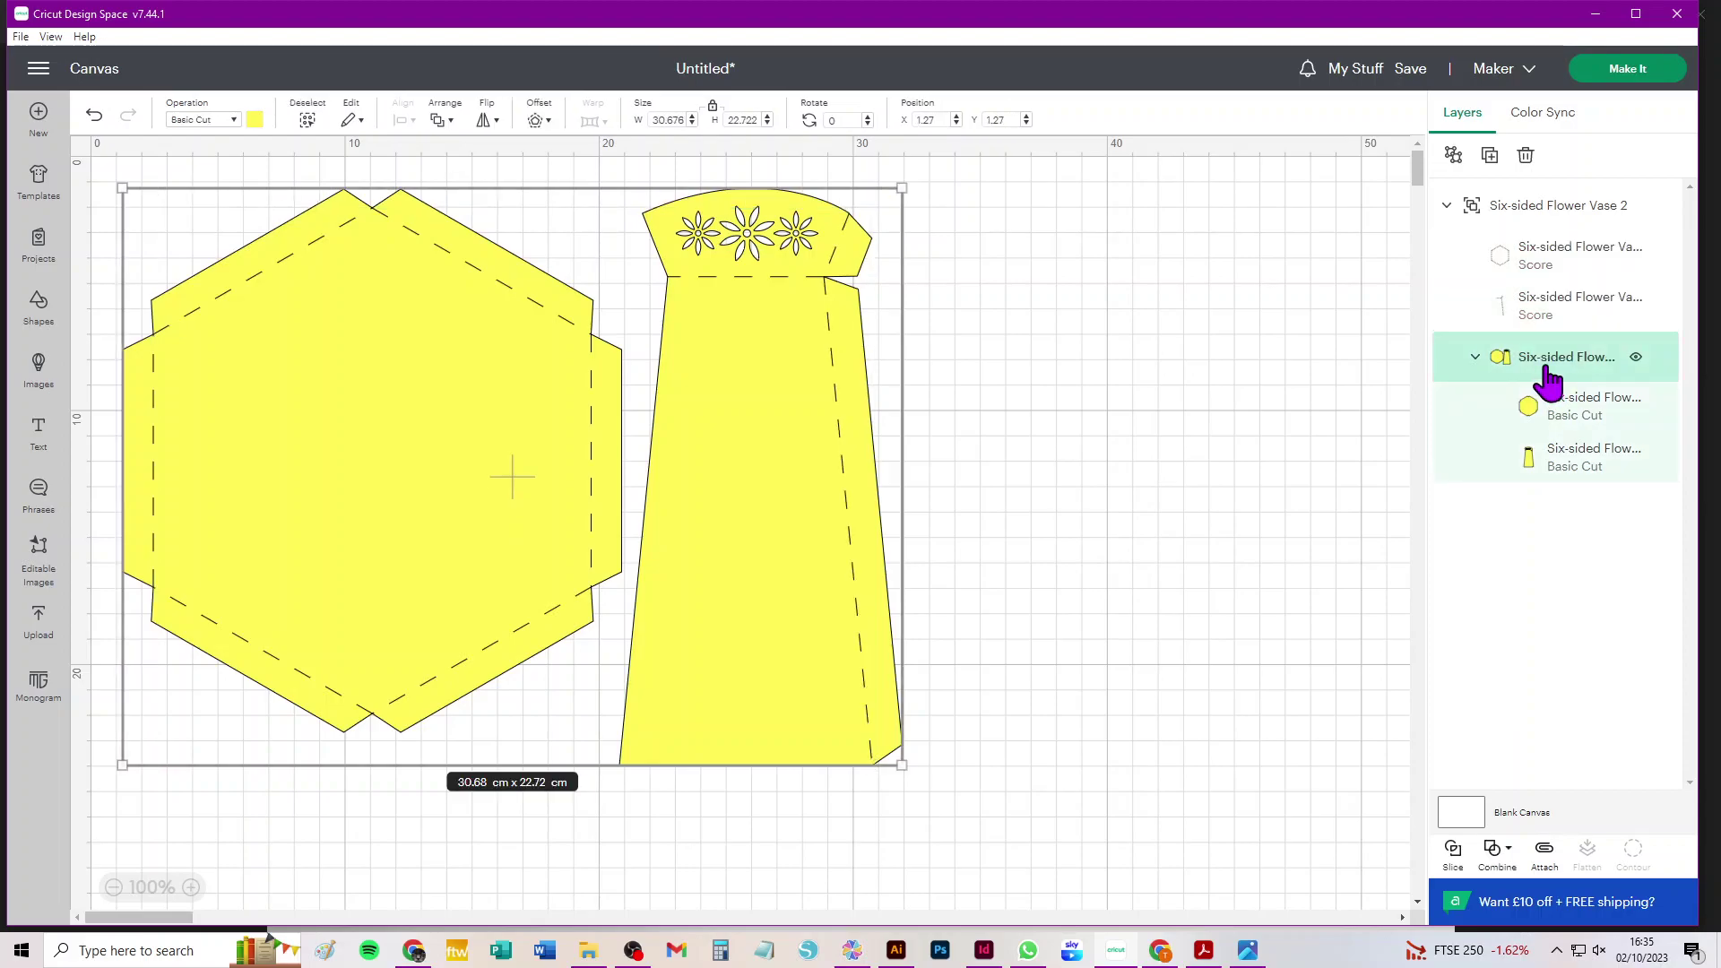
{"action": "left_click", "coordinate": [1452, 157]}
{"action": "left_click", "coordinate": [1545, 210]}
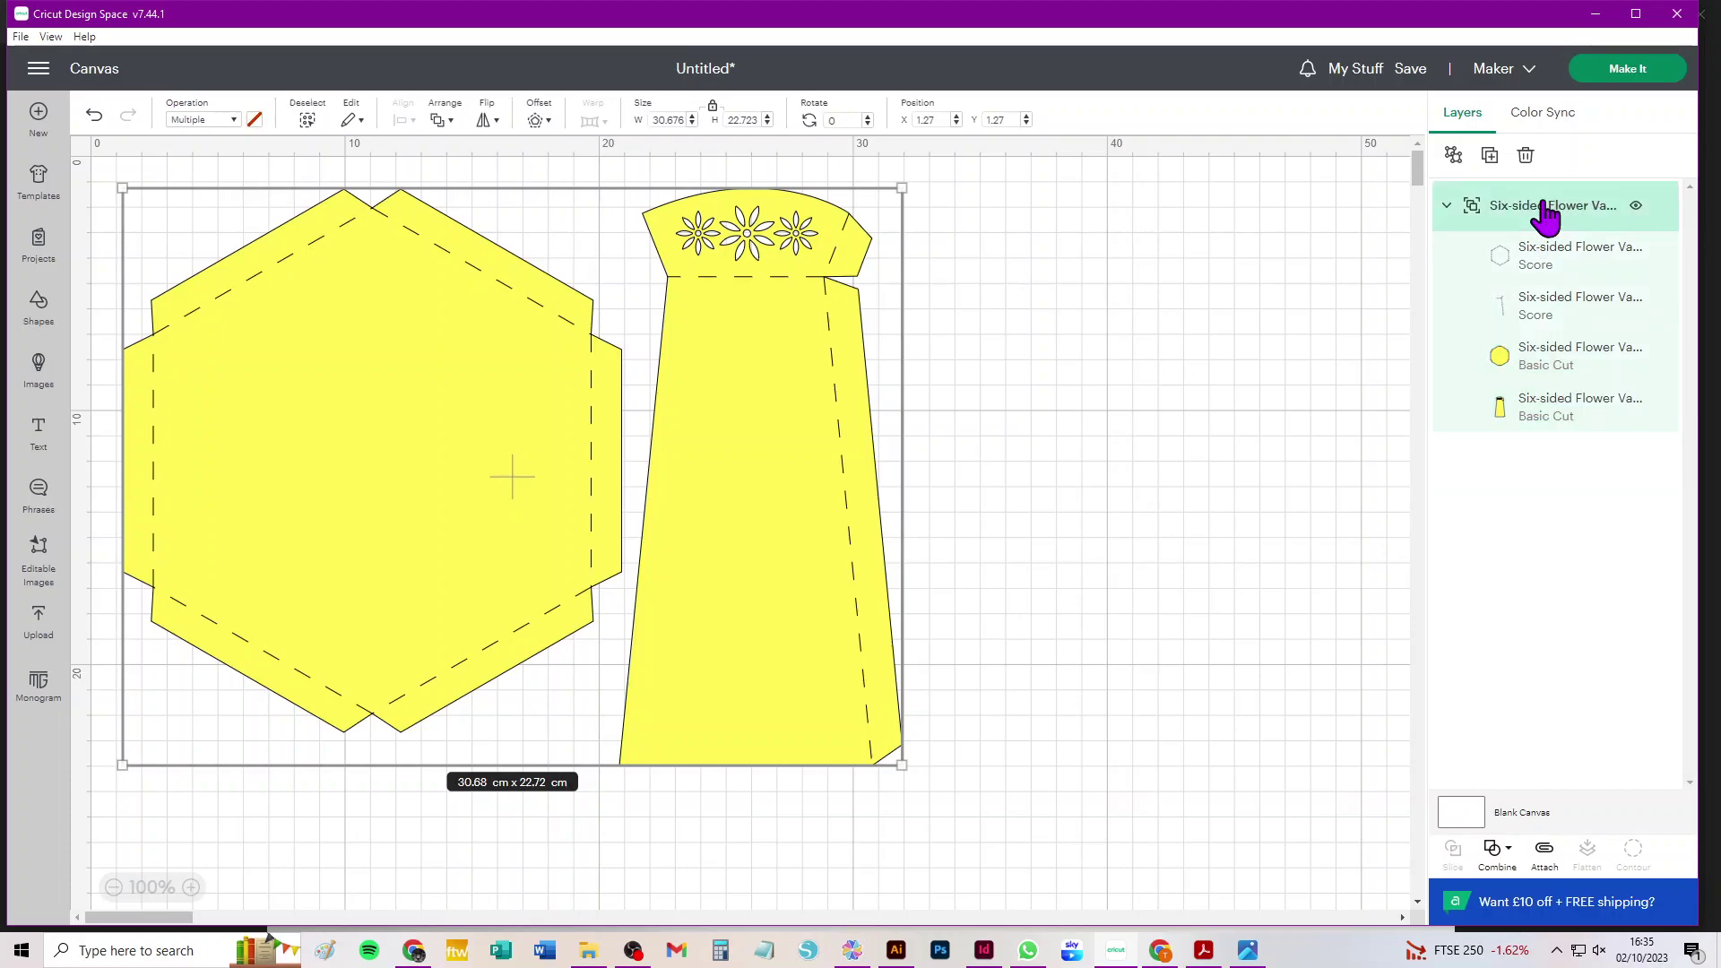
{"action": "left_click", "coordinate": [1453, 156]}
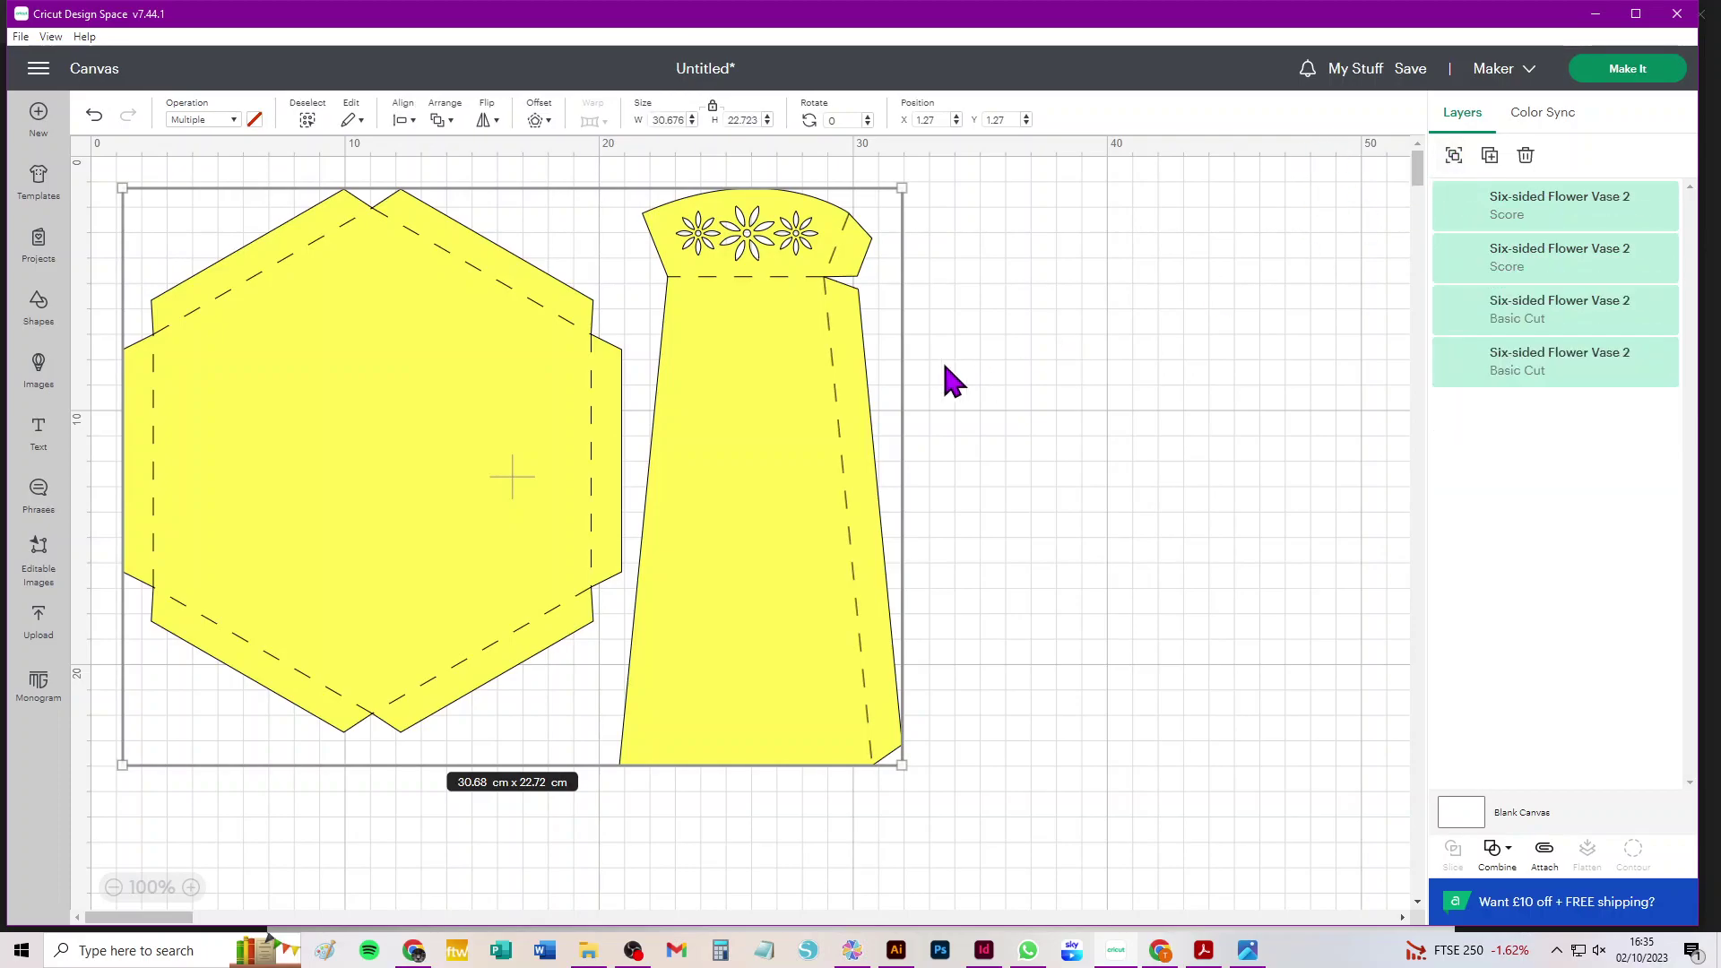
{"action": "left_click", "coordinate": [948, 363]}
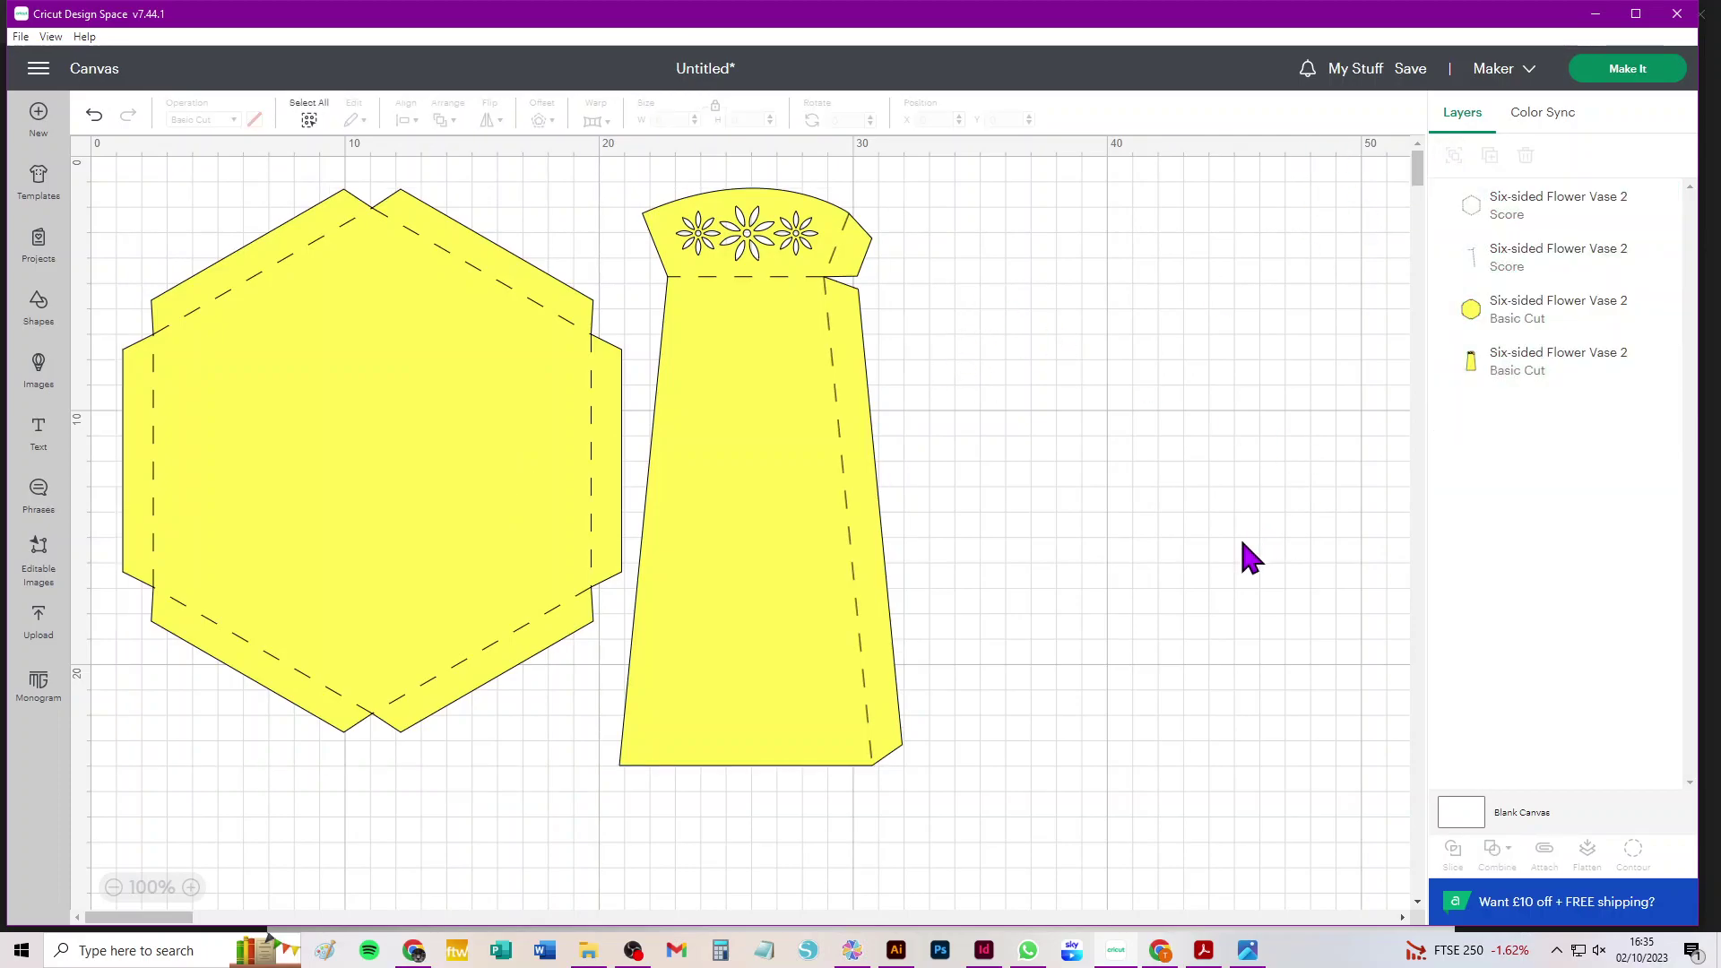
Attach score lines to the vase wall and to the hexagon base, keeping the wall in place
{"action": "left_click_drag", "start_coordinate": [935, 789], "coordinate": [646, 173]}
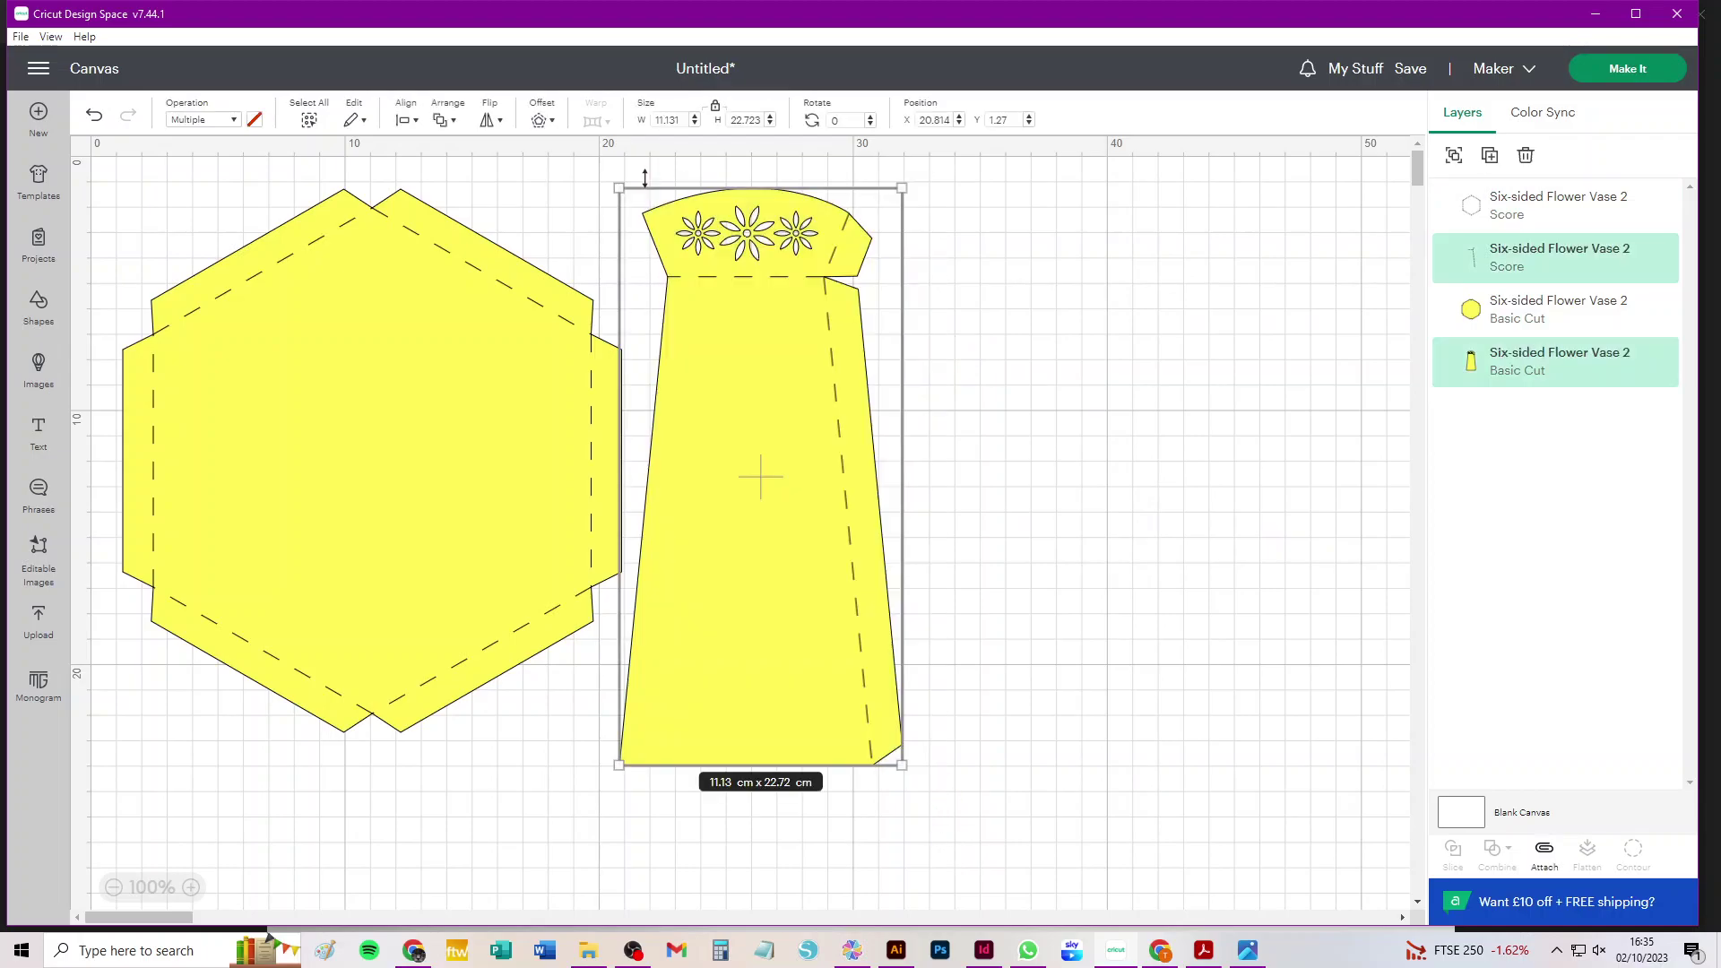
{"action": "left_click", "coordinate": [1544, 859]}
{"action": "left_click", "coordinate": [979, 645]}
{"action": "left_click_drag", "start_coordinate": [708, 605], "coordinate": [968, 667]}
{"action": "left_click_drag", "start_coordinate": [742, 830], "coordinate": [76, 102]}
{"action": "left_click", "coordinate": [1543, 853]}
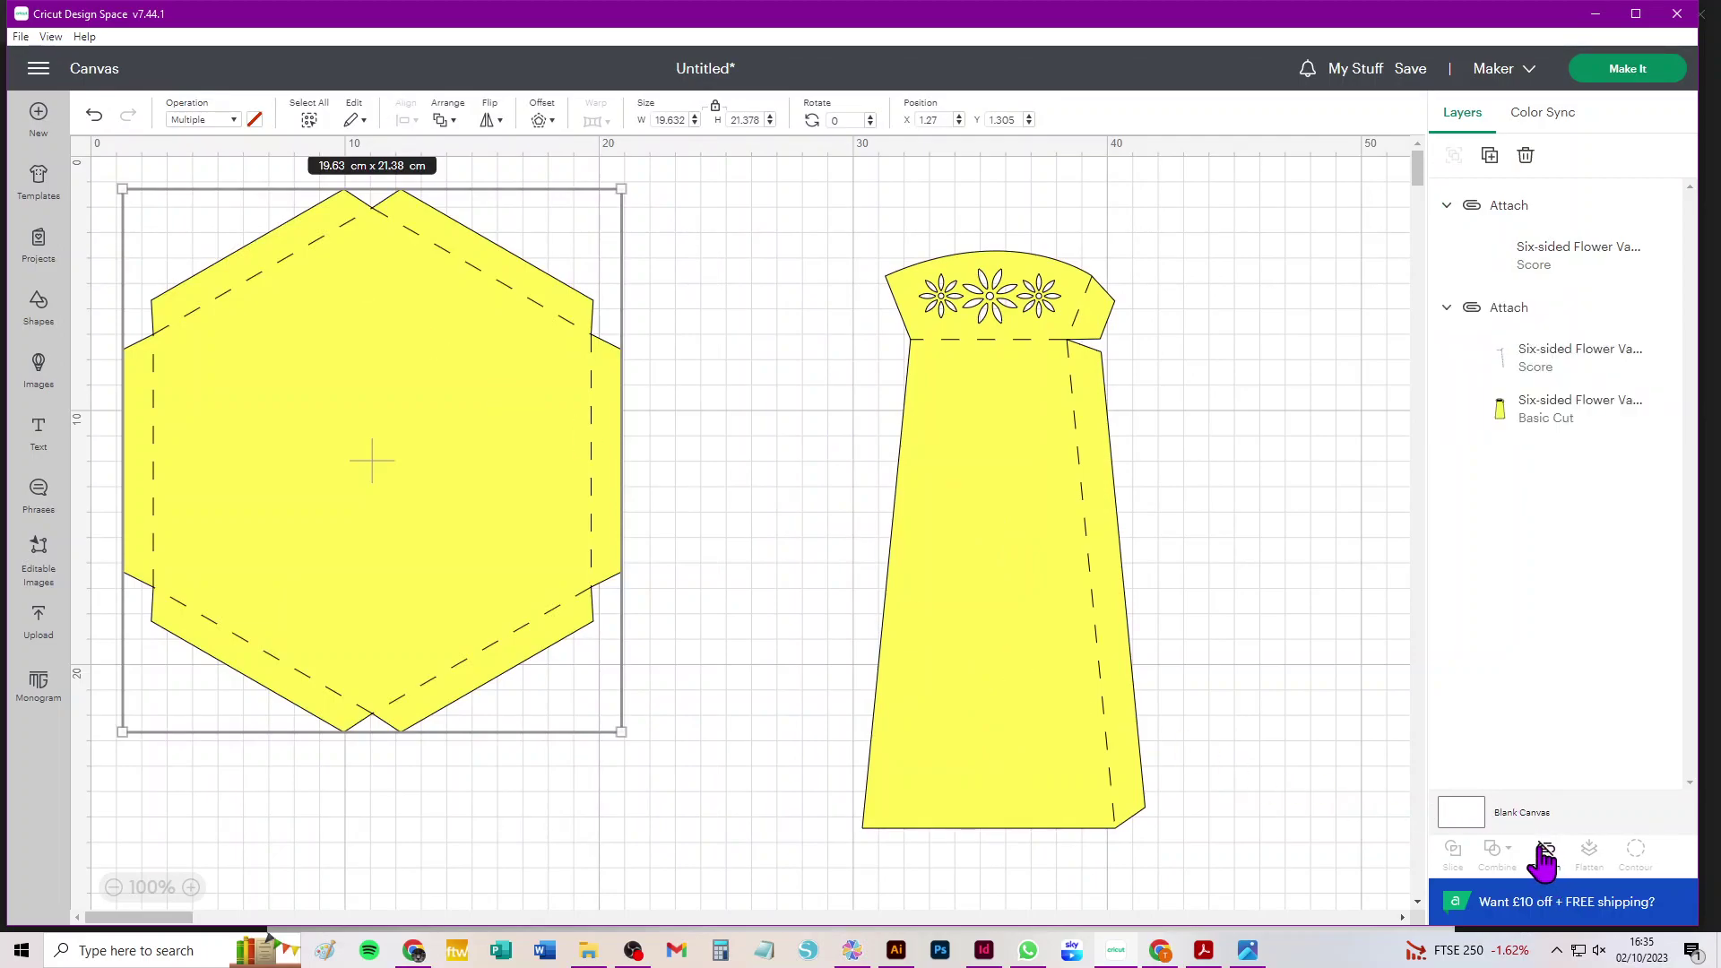
{"action": "left_click", "coordinate": [1283, 417]}
{"action": "left_click_drag", "start_coordinate": [957, 480], "coordinate": [744, 394]}
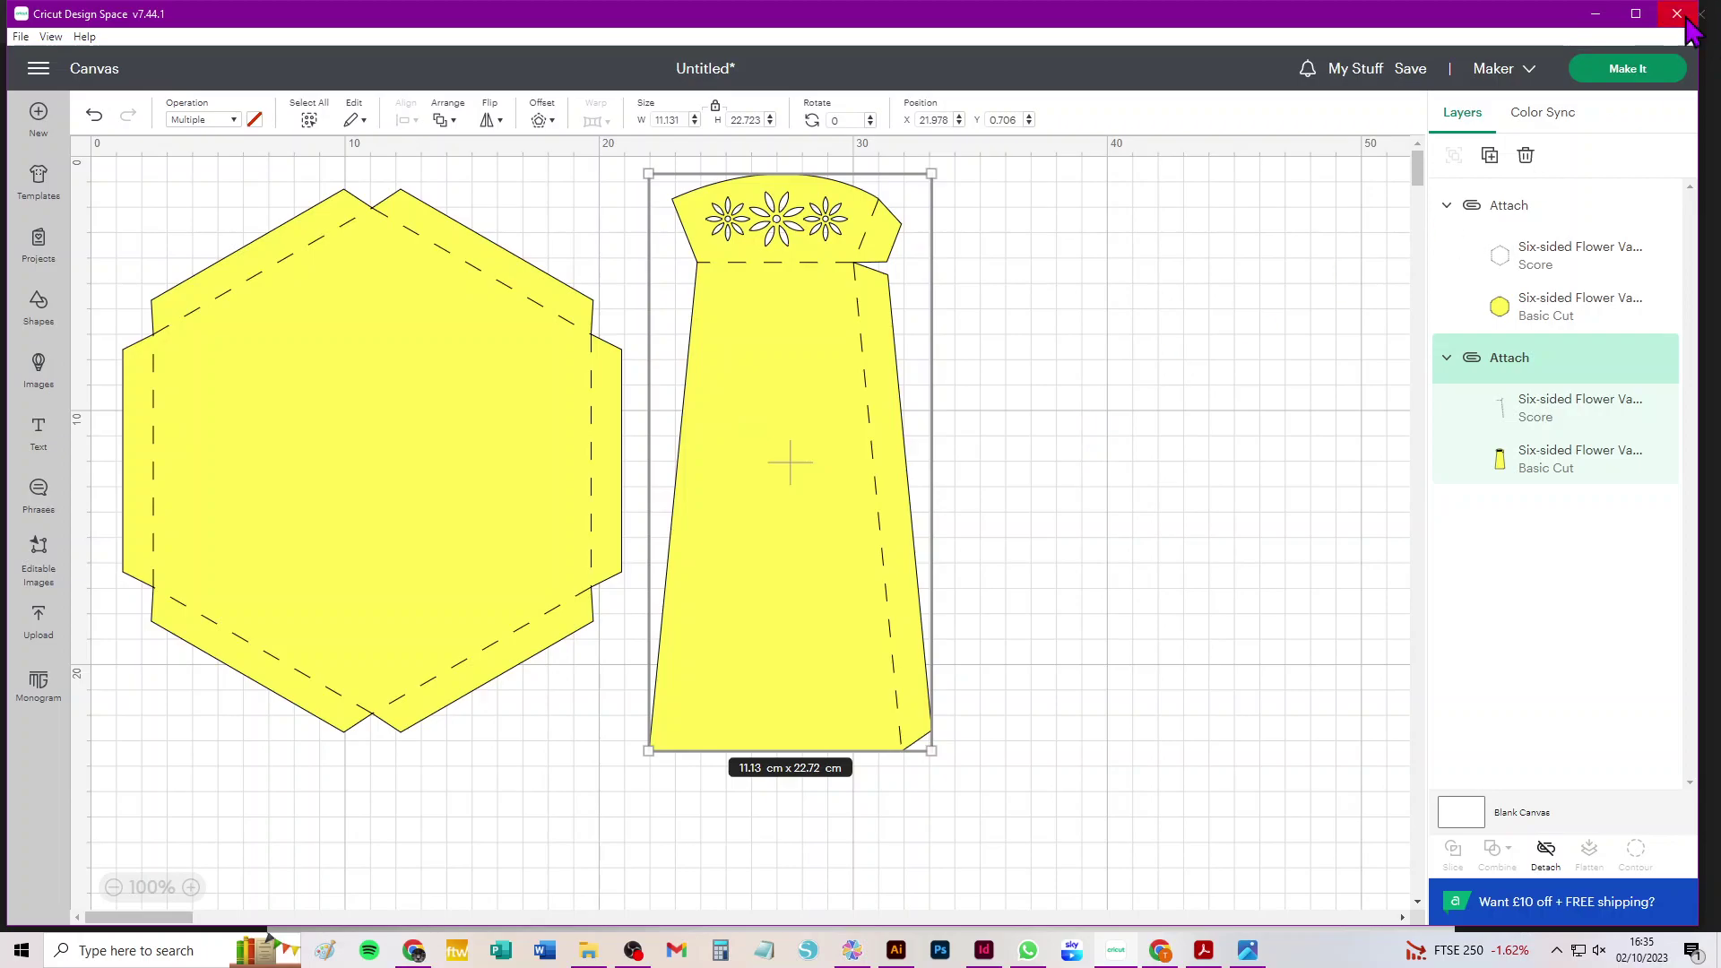
Duplicate the vase wall five times and send the design to mat preparation with Make It
{"action": "left_click", "coordinate": [1489, 157]}
{"action": "left_click", "coordinate": [1490, 157]}
{"action": "left_click", "coordinate": [1490, 157]}
{"action": "left_click", "coordinate": [1490, 157]}
{"action": "left_click", "coordinate": [1490, 157]}
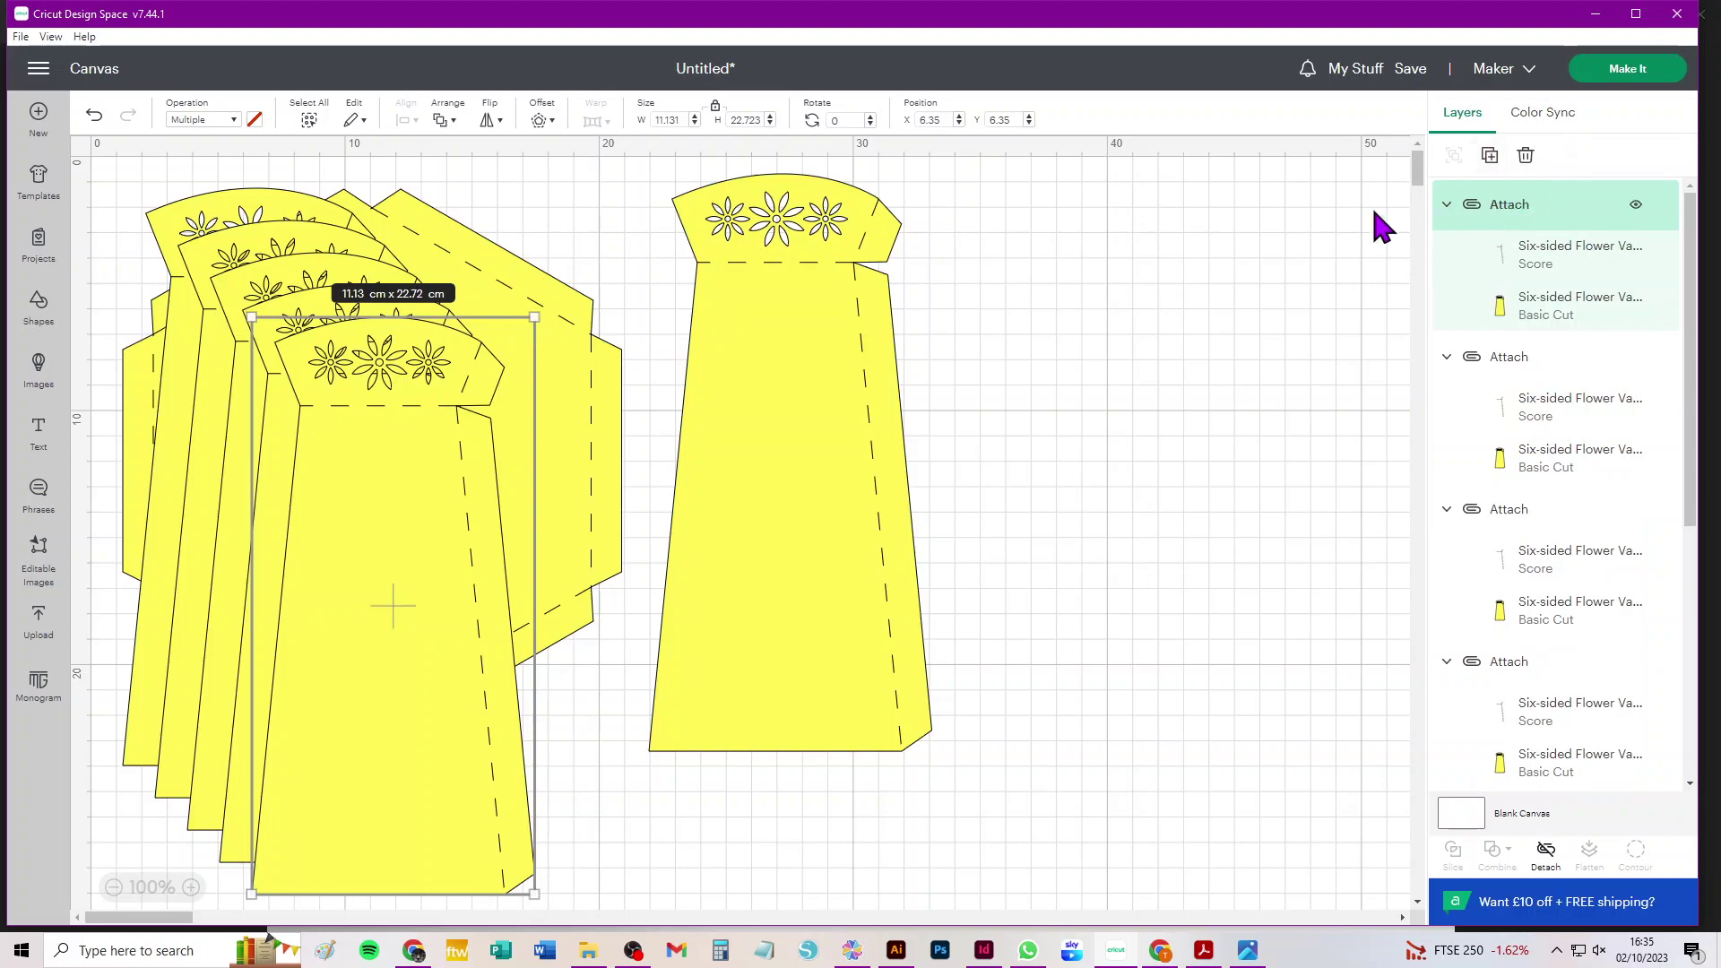
{"action": "left_click", "coordinate": [1618, 76]}
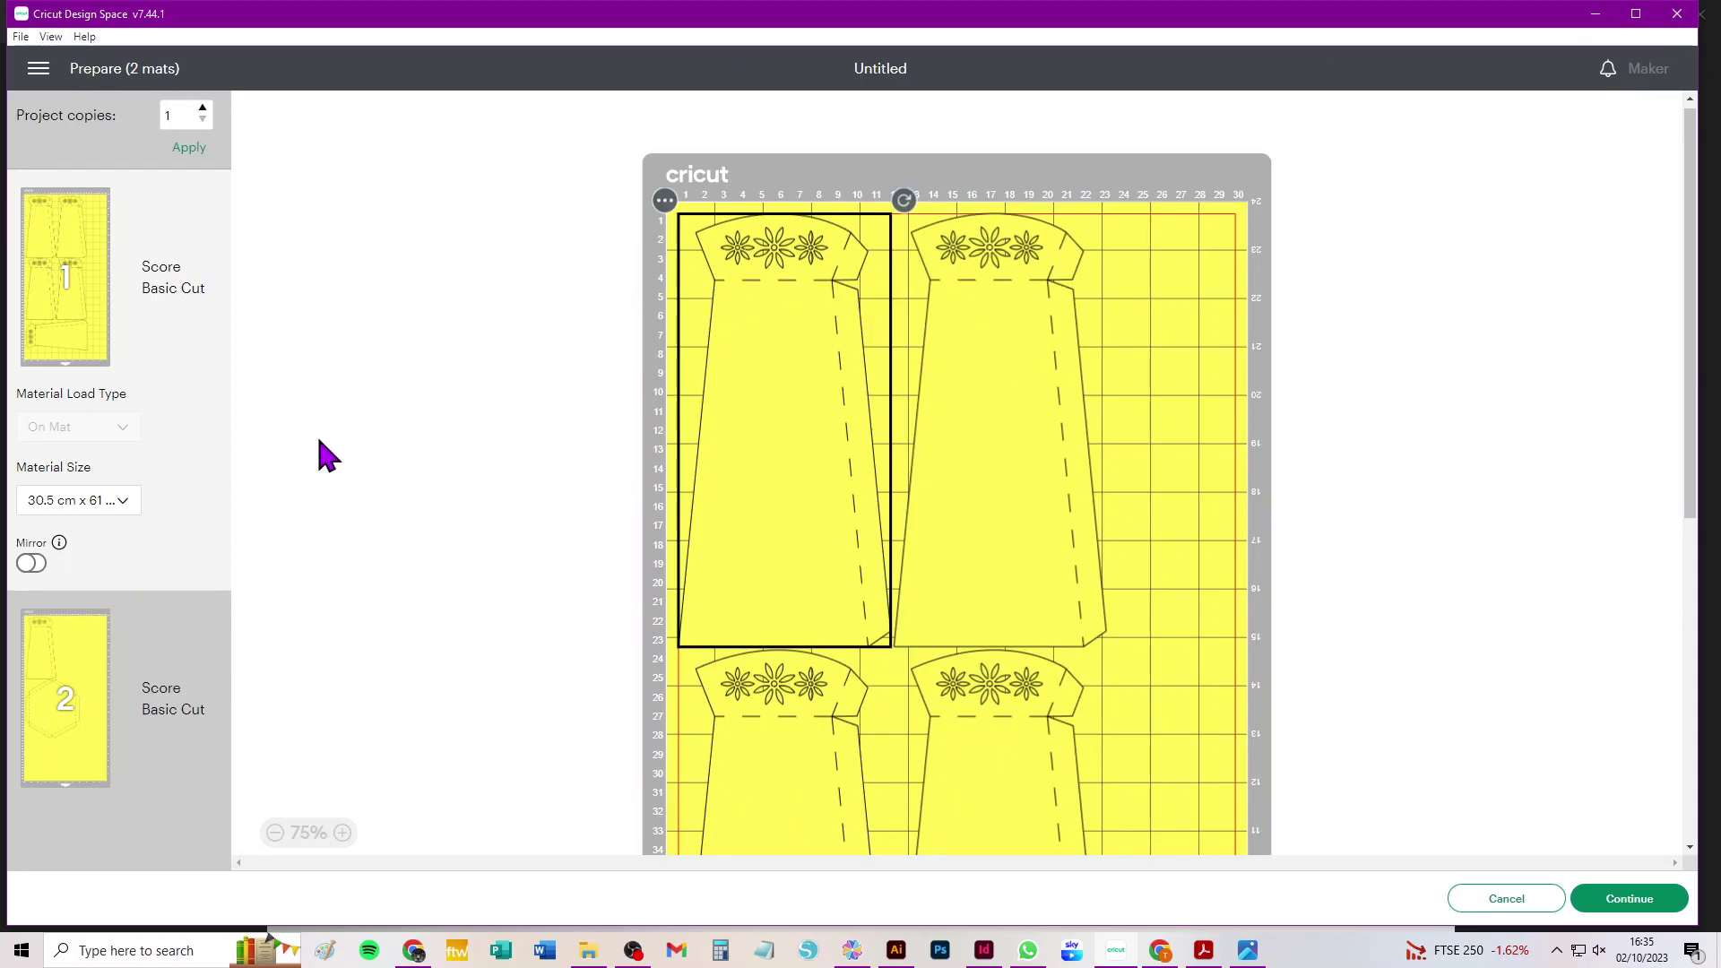
Set material size to A4 (21 x 29.7 cm) and move mat 3's piece to mat 2
{"action": "left_click", "coordinate": [57, 500]}
{"action": "left_click", "coordinate": [69, 561]}
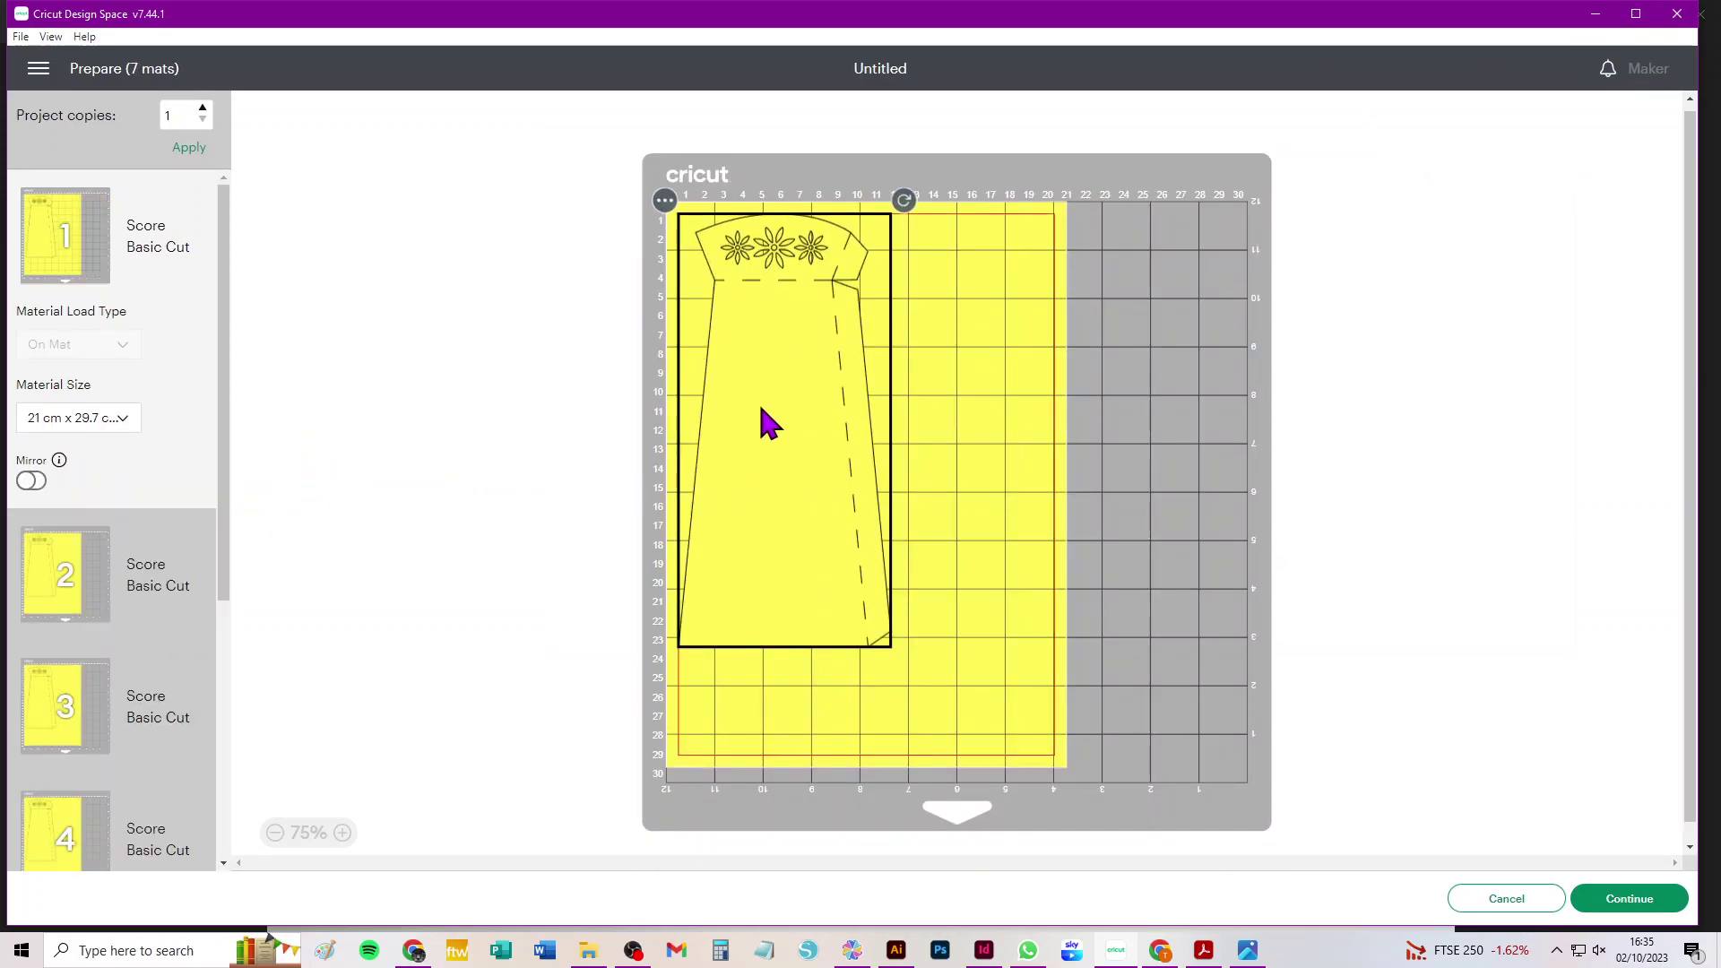
{"action": "left_click", "coordinate": [56, 701]}
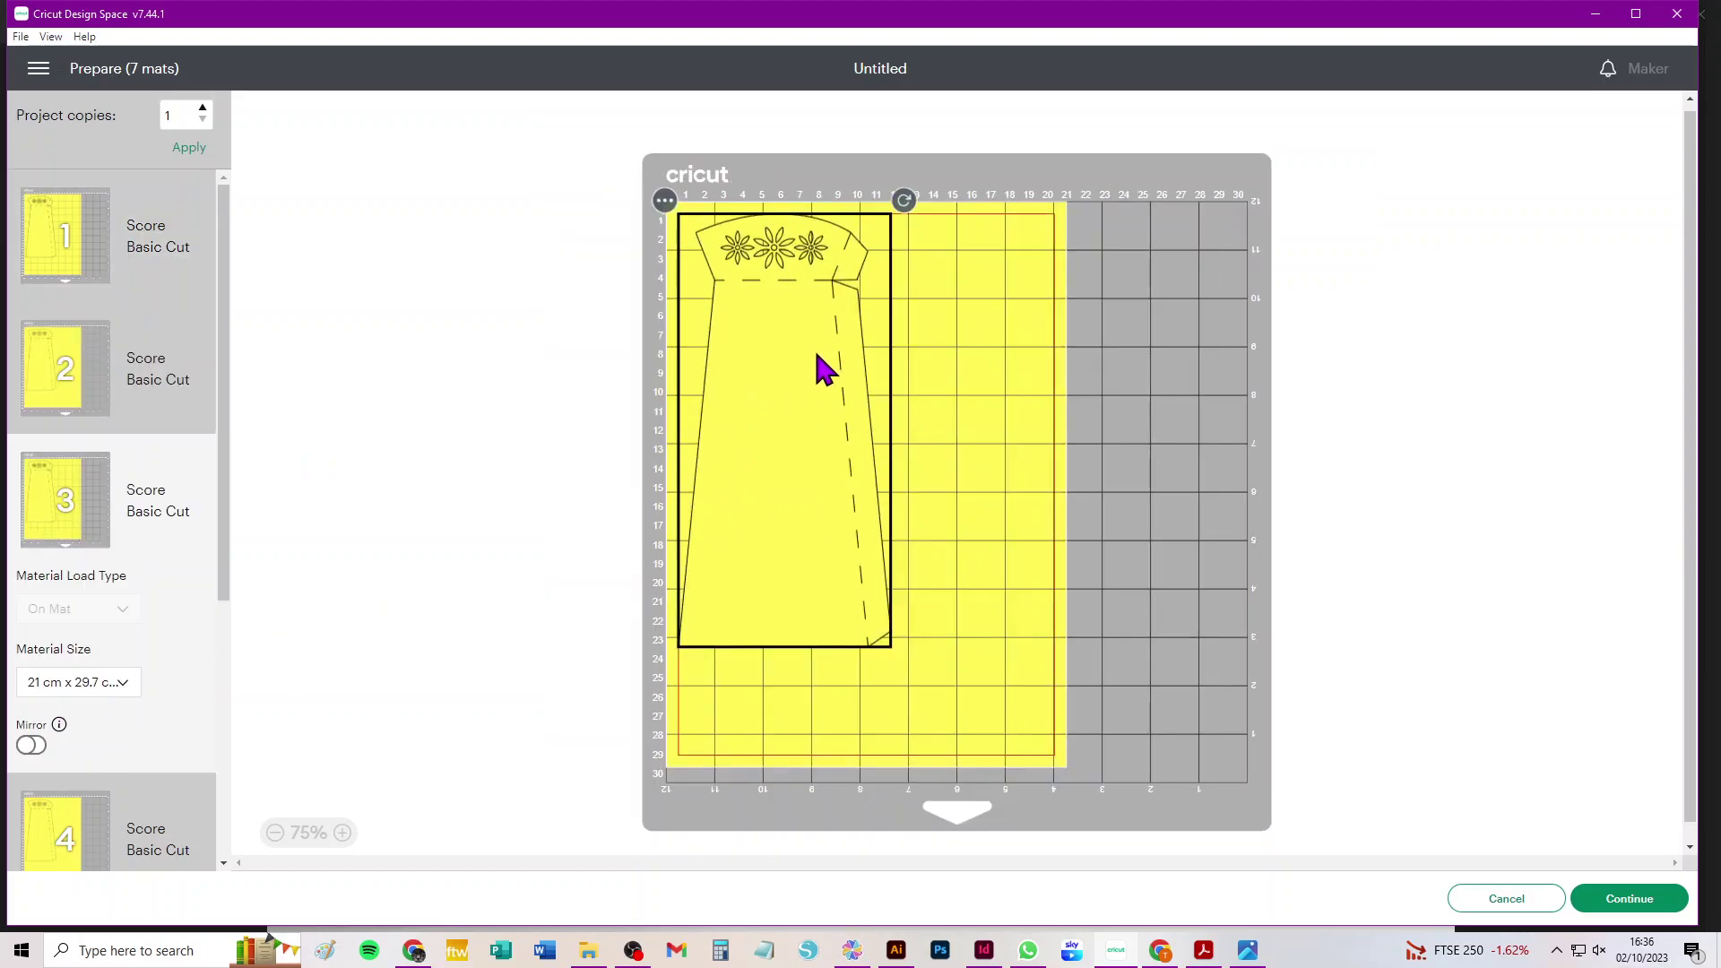
{"action": "left_click", "coordinate": [665, 202]}
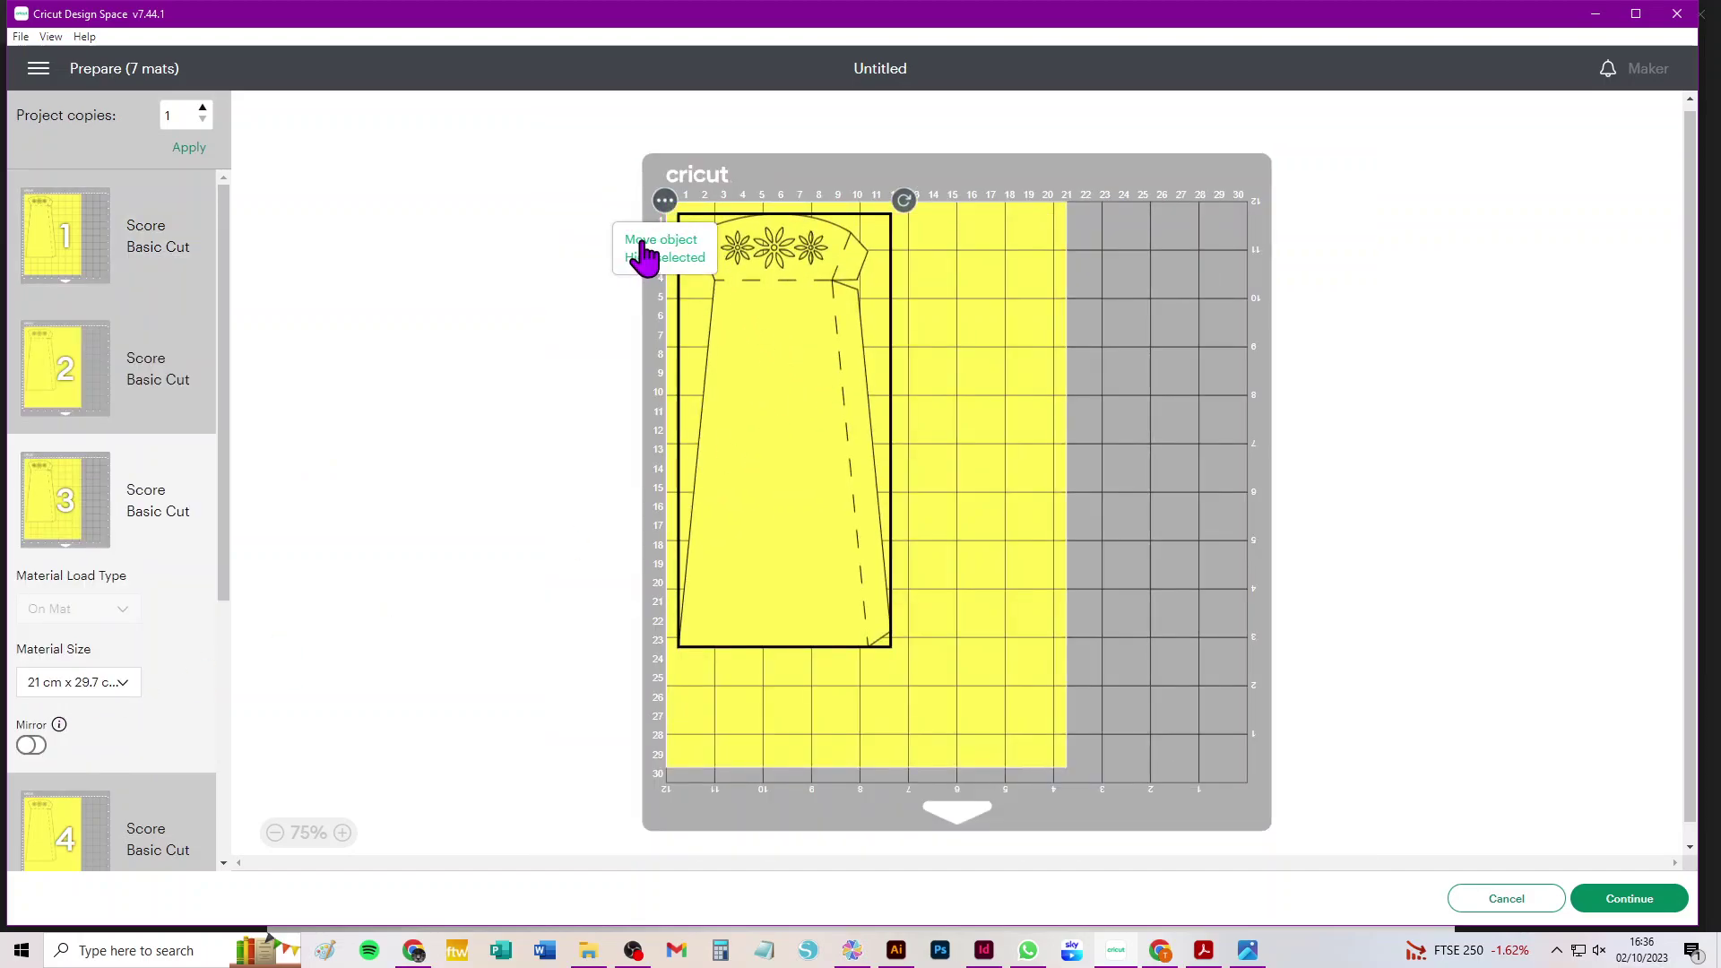
{"action": "left_click", "coordinate": [660, 240]}
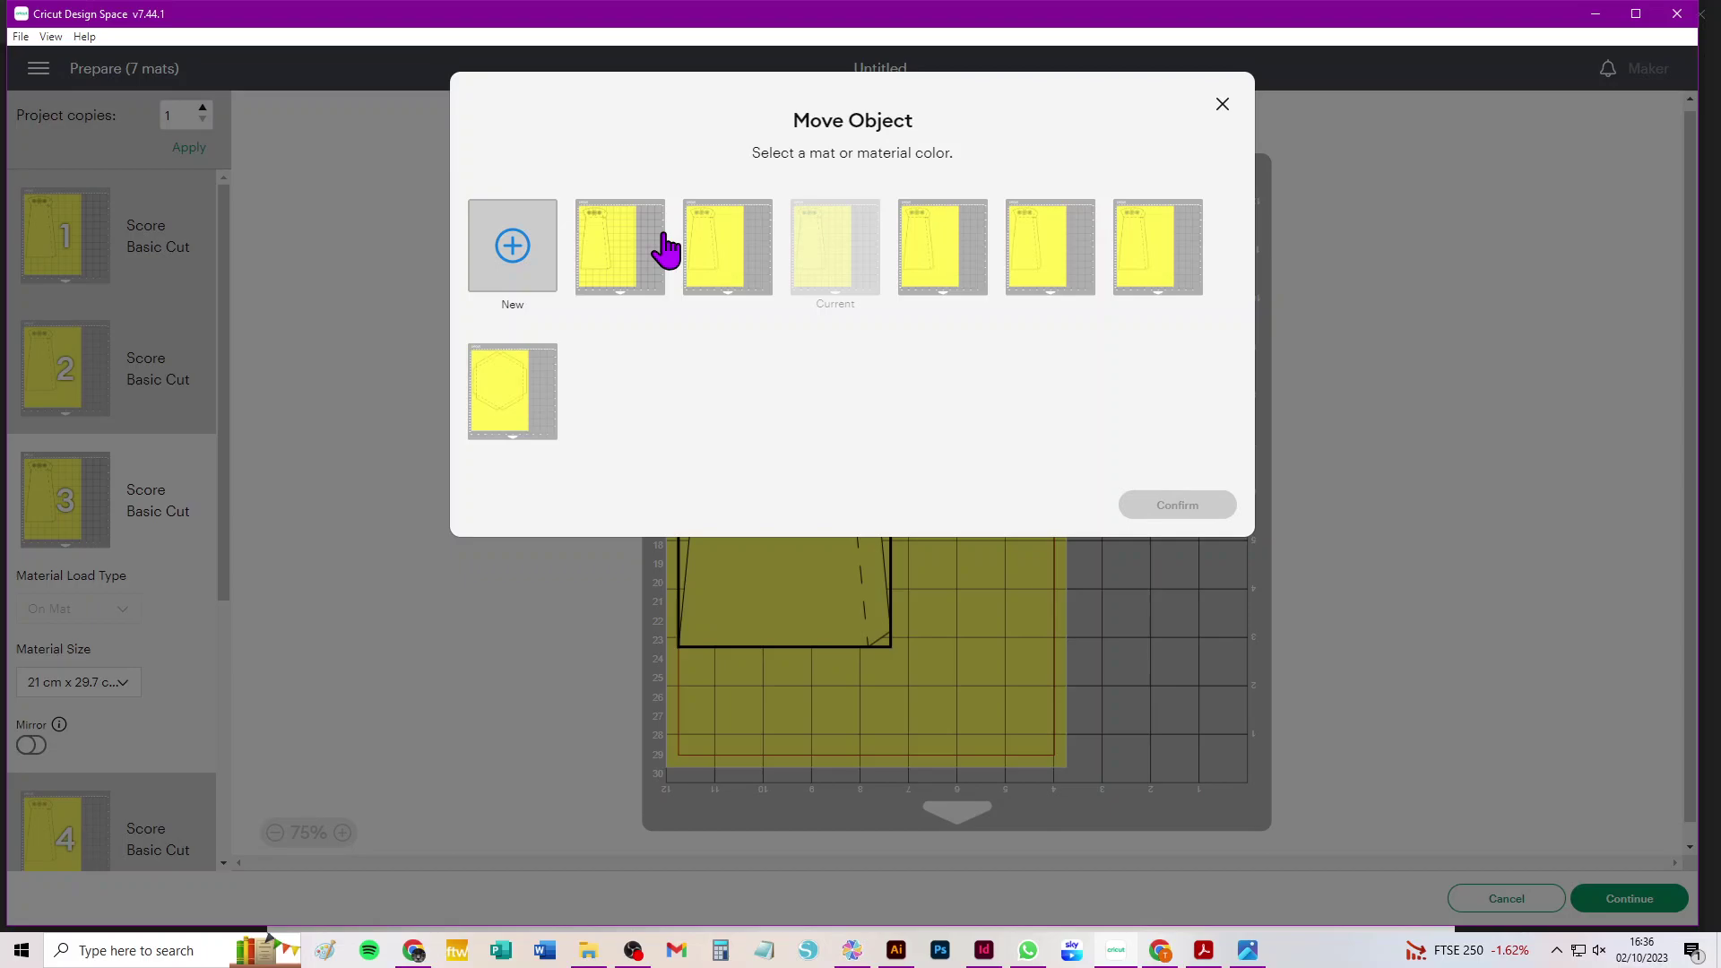
{"action": "left_click", "coordinate": [716, 247]}
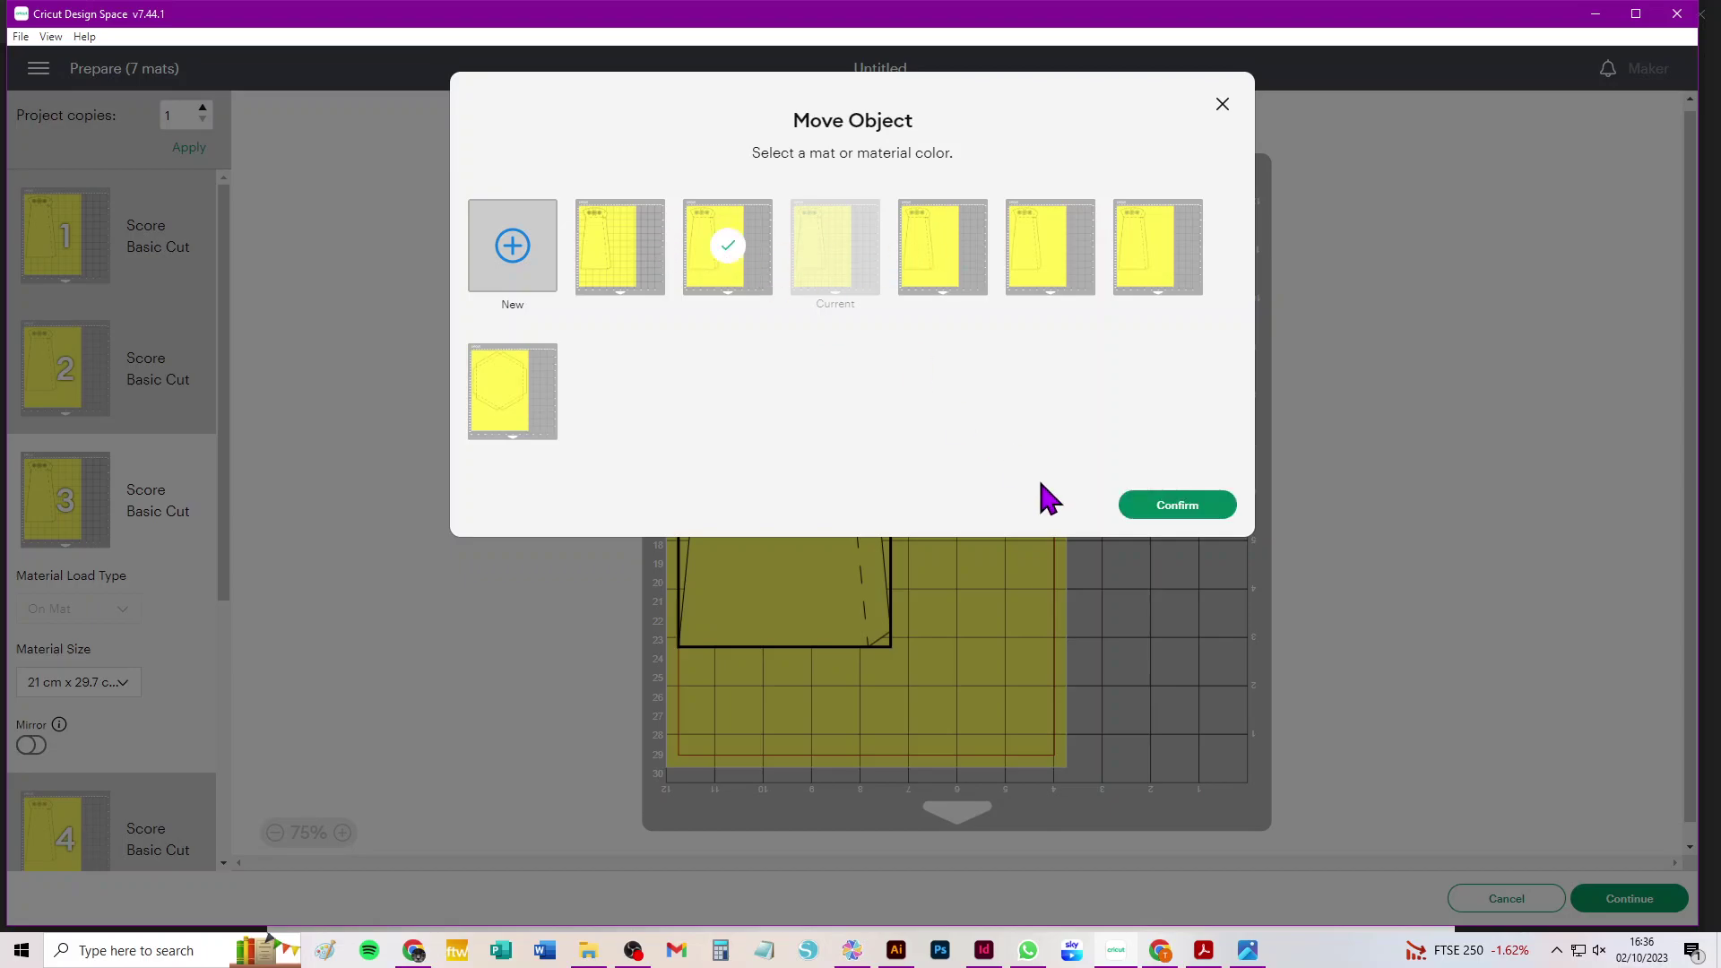
{"action": "left_click", "coordinate": [1178, 506]}
Rotate the moved vase wall and place it beside the other wall on mat 2
{"action": "left_click_drag", "start_coordinate": [744, 363], "coordinate": [853, 430]}
{"action": "left_click_drag", "start_coordinate": [1016, 268], "coordinate": [846, 708]}
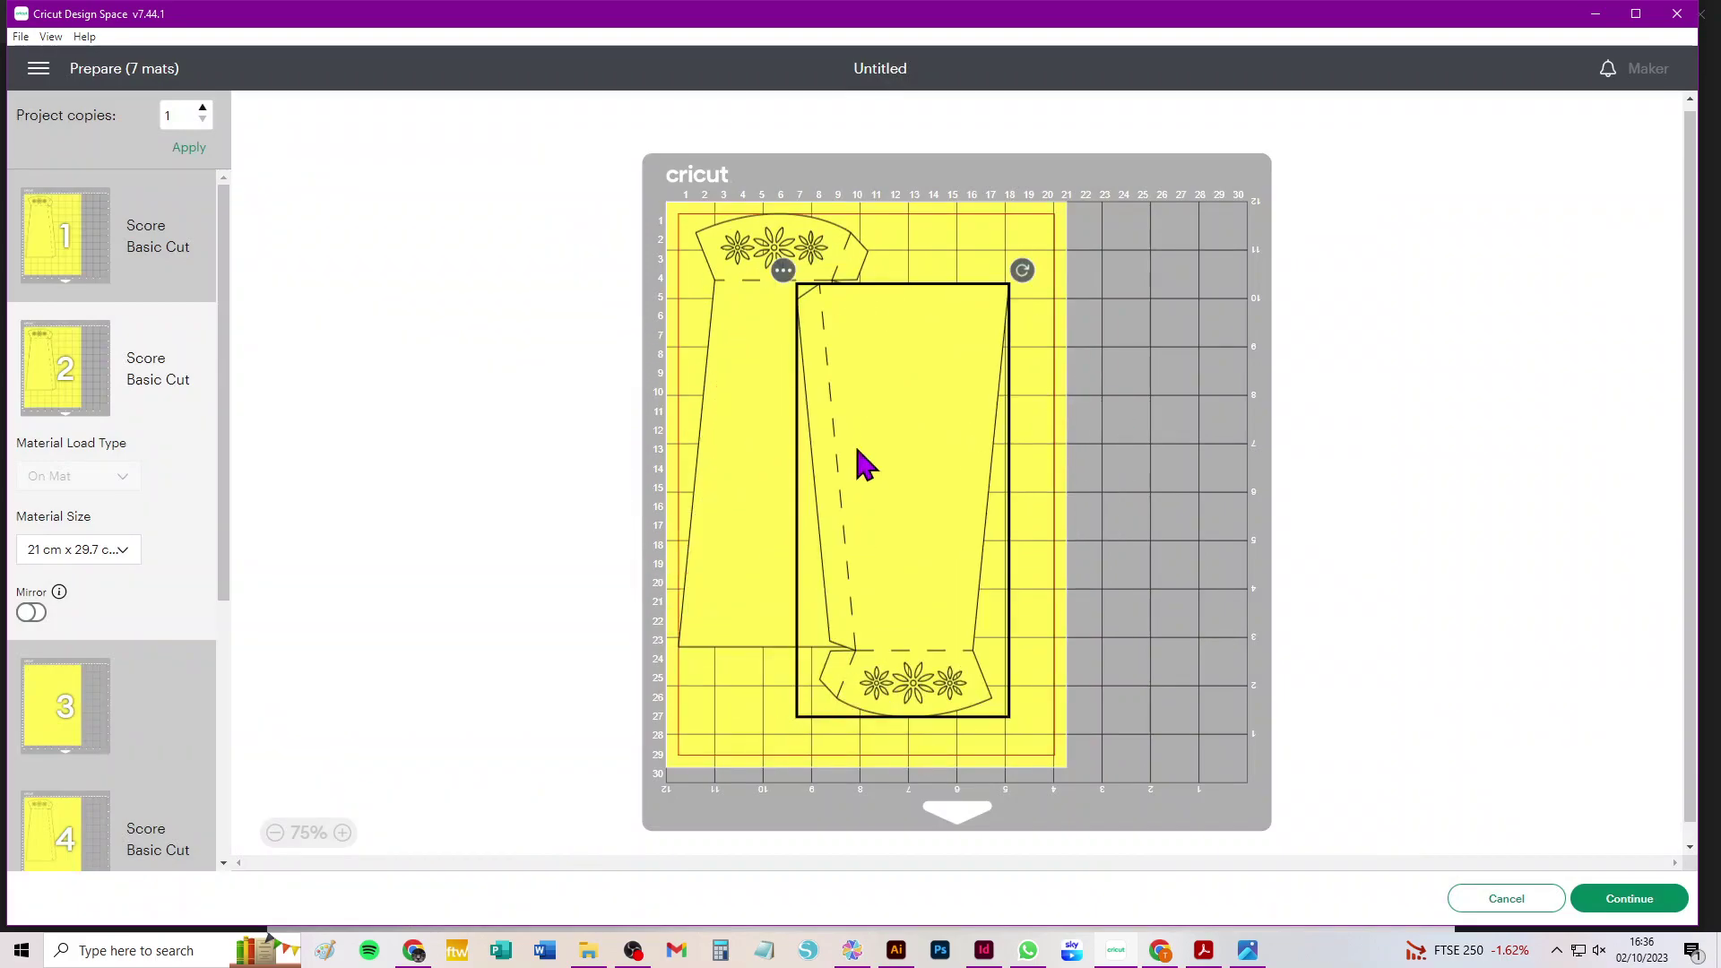
{"action": "left_click_drag", "start_coordinate": [862, 448], "coordinate": [907, 487]}
{"action": "left_click", "coordinate": [757, 491]}
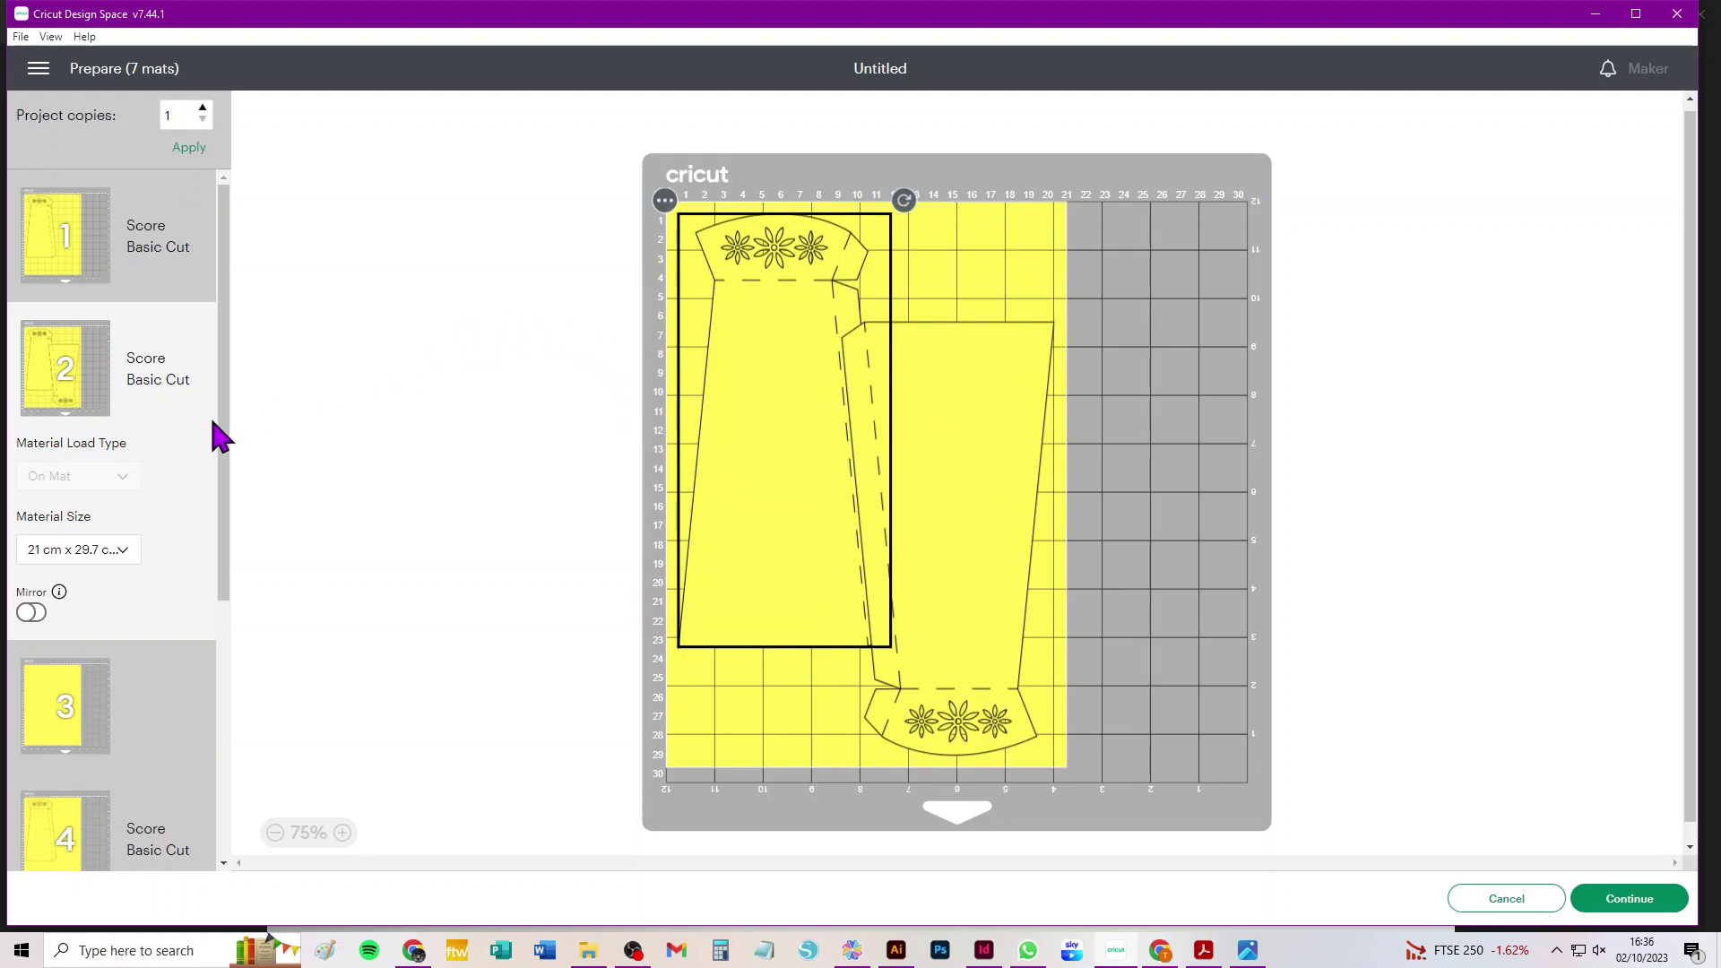
Try Letter material size (21.6 x 27.9 cm), then cancel back to the canvas
{"action": "left_click", "coordinate": [90, 554]}
{"action": "left_click", "coordinate": [105, 638]}
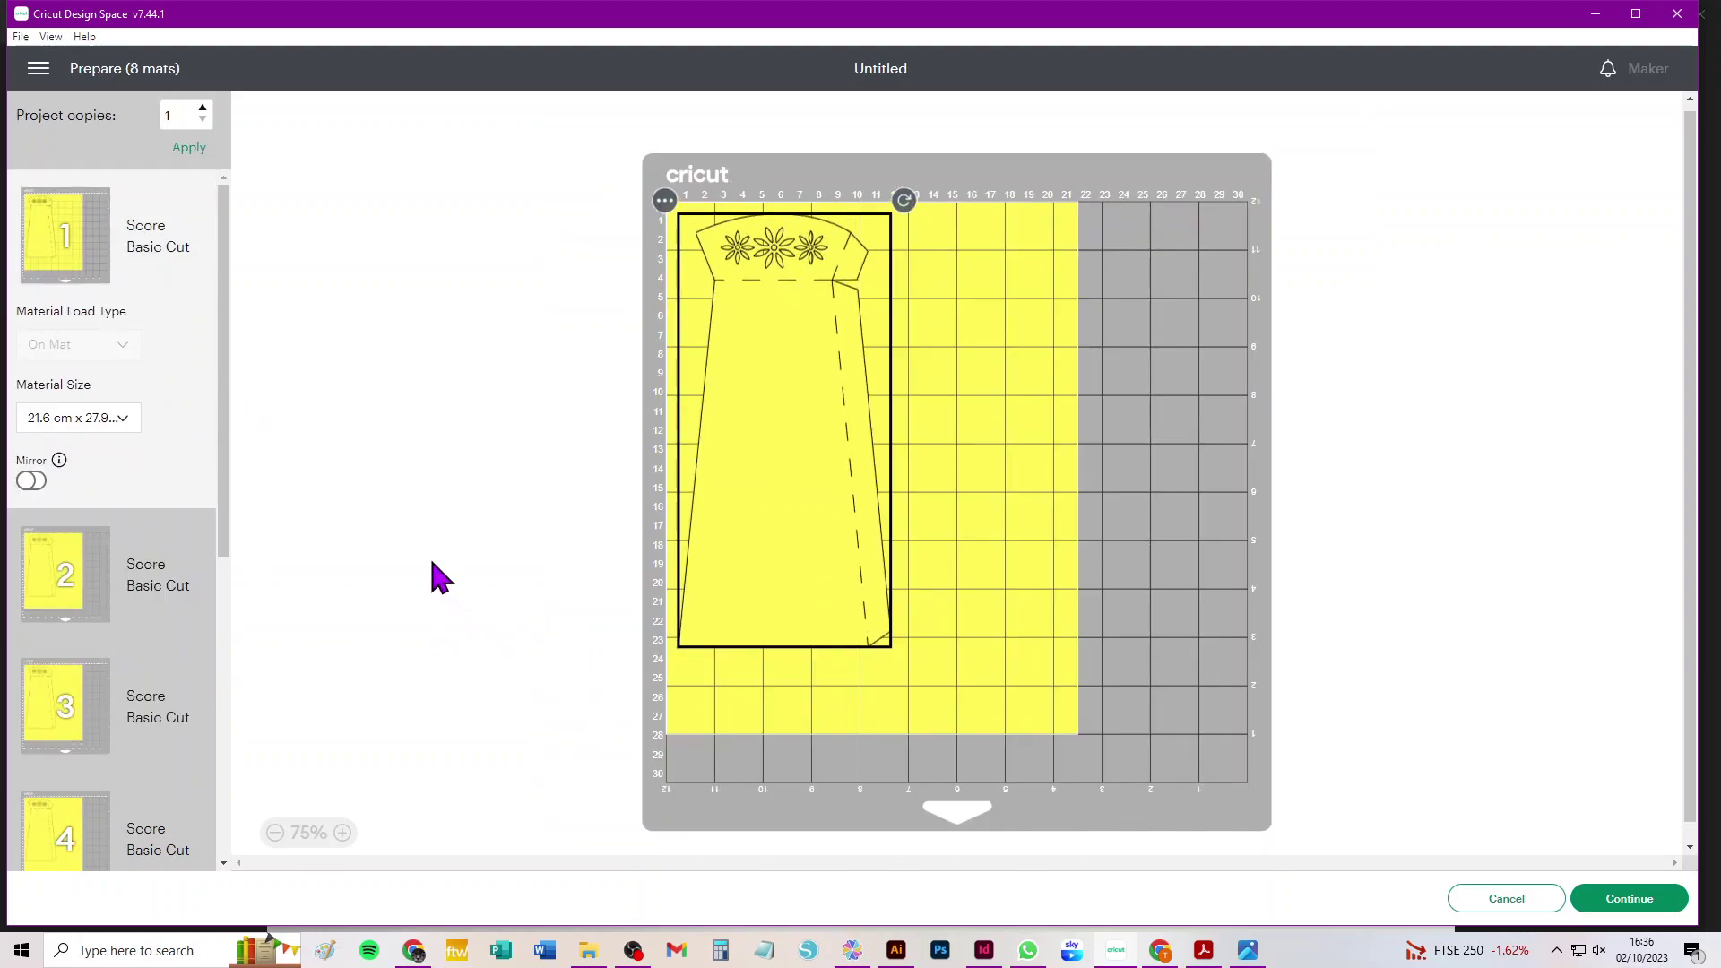
{"action": "scroll", "coordinate": [101, 635], "scroll_direction": "down", "scroll_amount": 5}
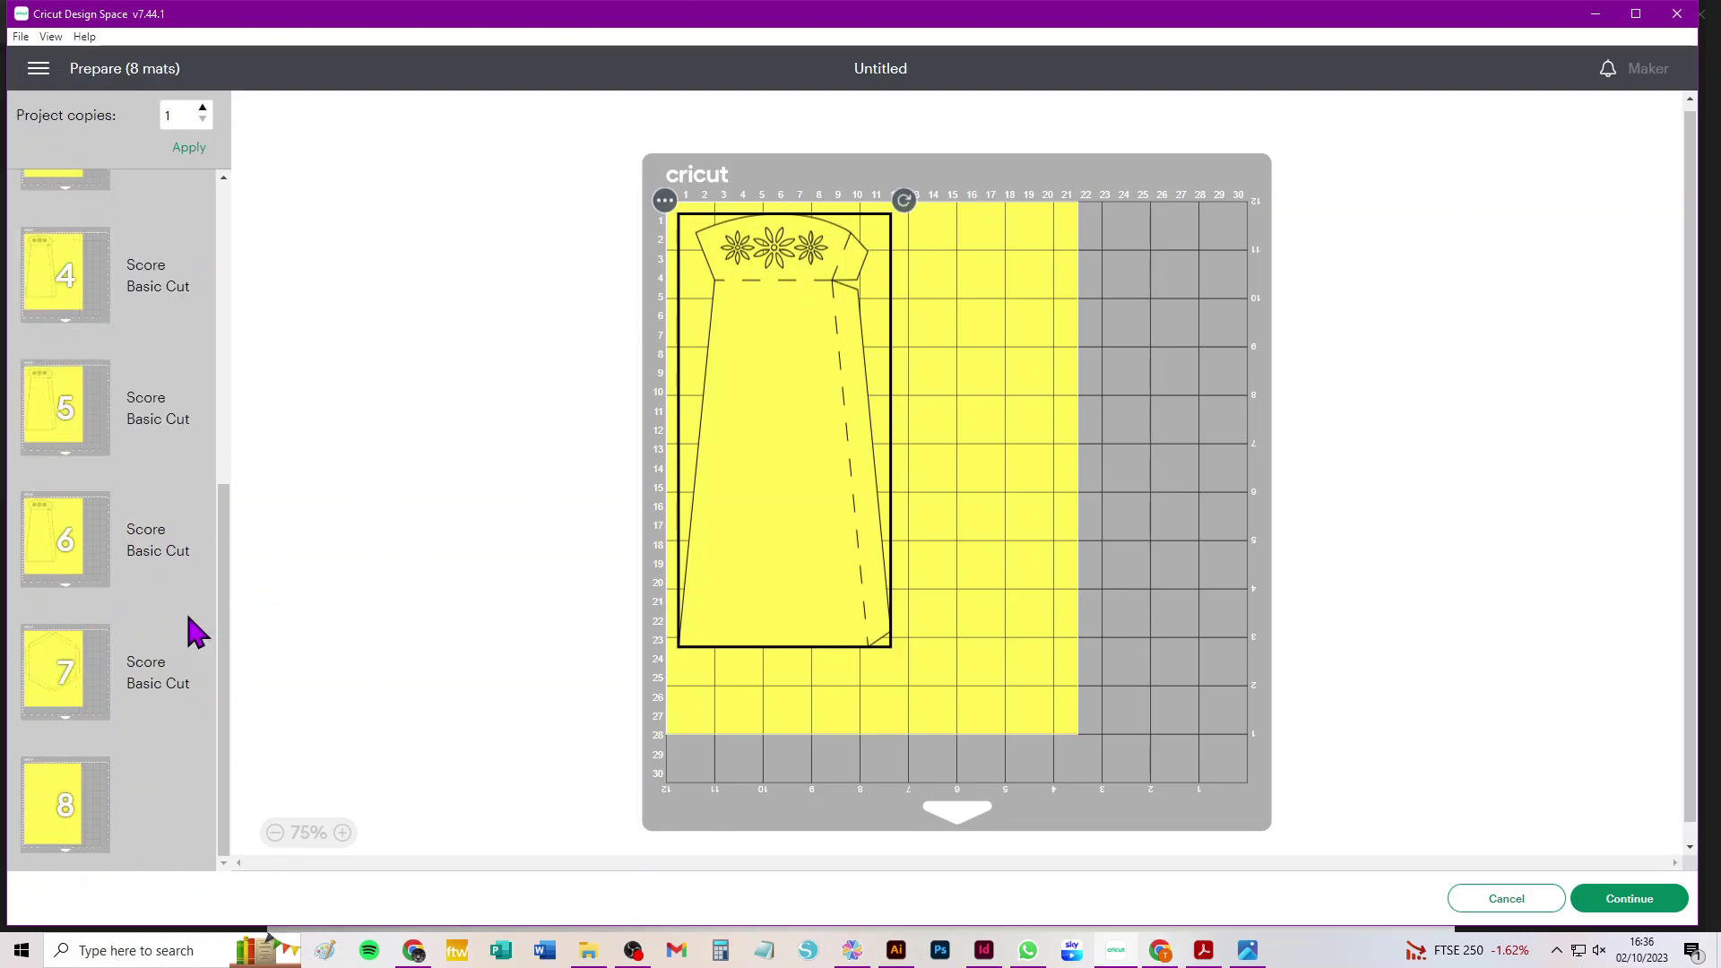
{"action": "scroll", "coordinate": [190, 630], "scroll_direction": "up", "scroll_amount": 5}
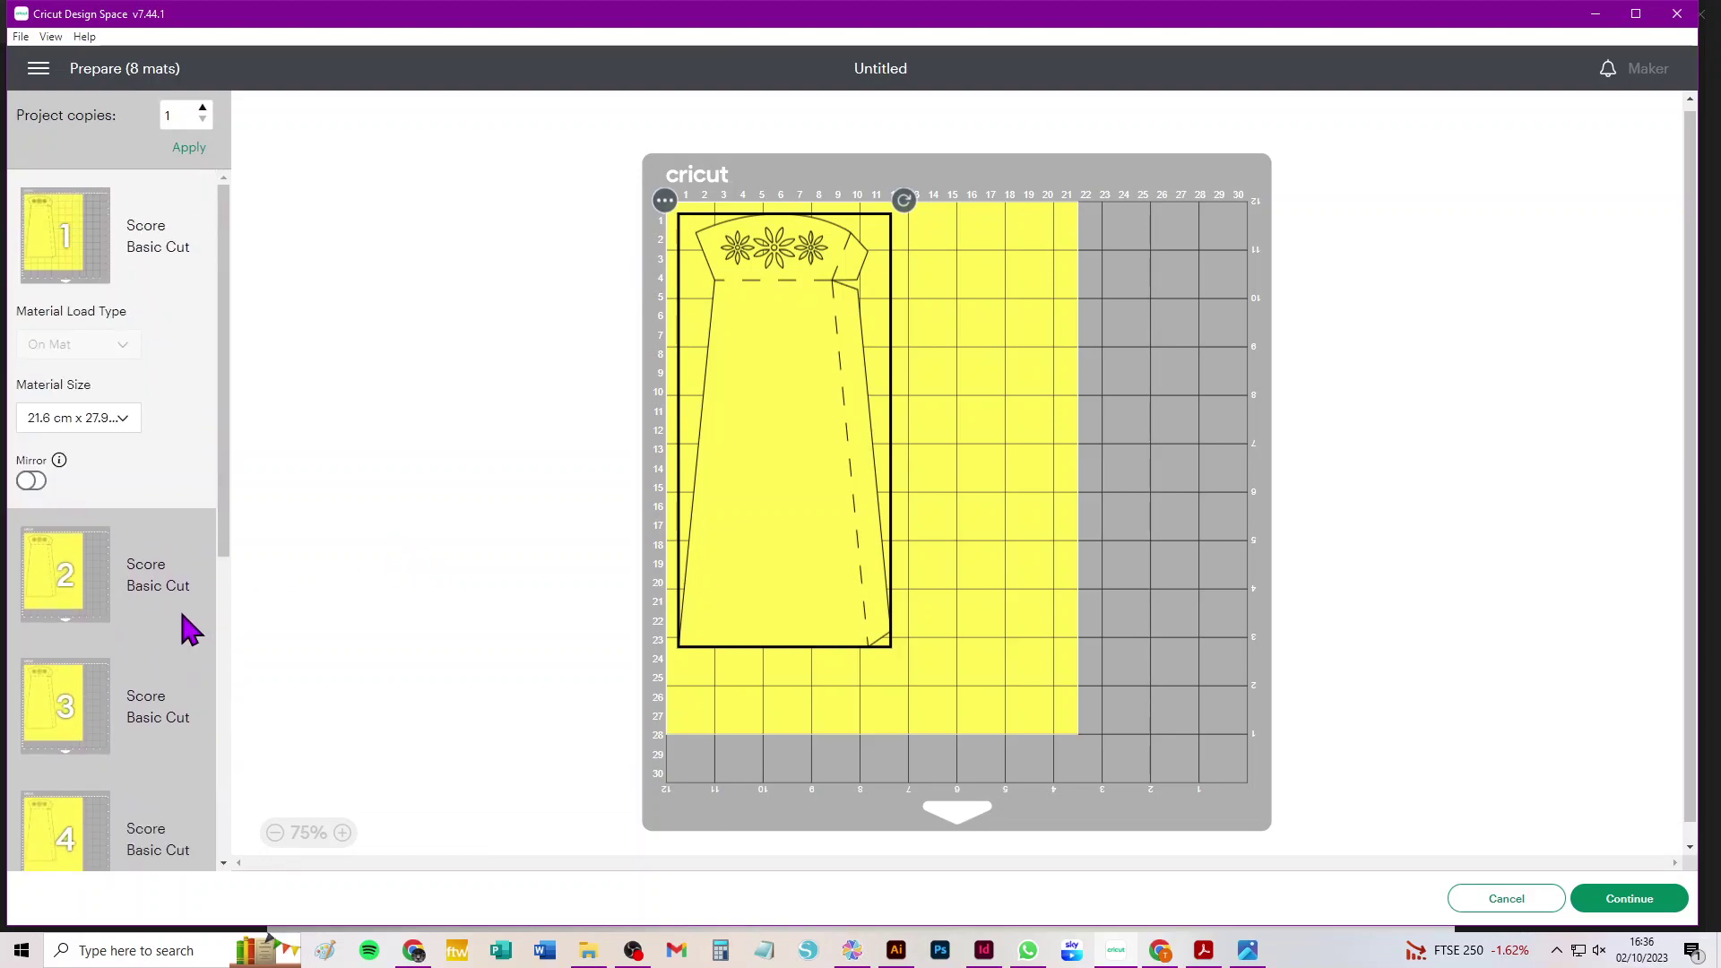
{"action": "left_click", "coordinate": [1484, 892]}
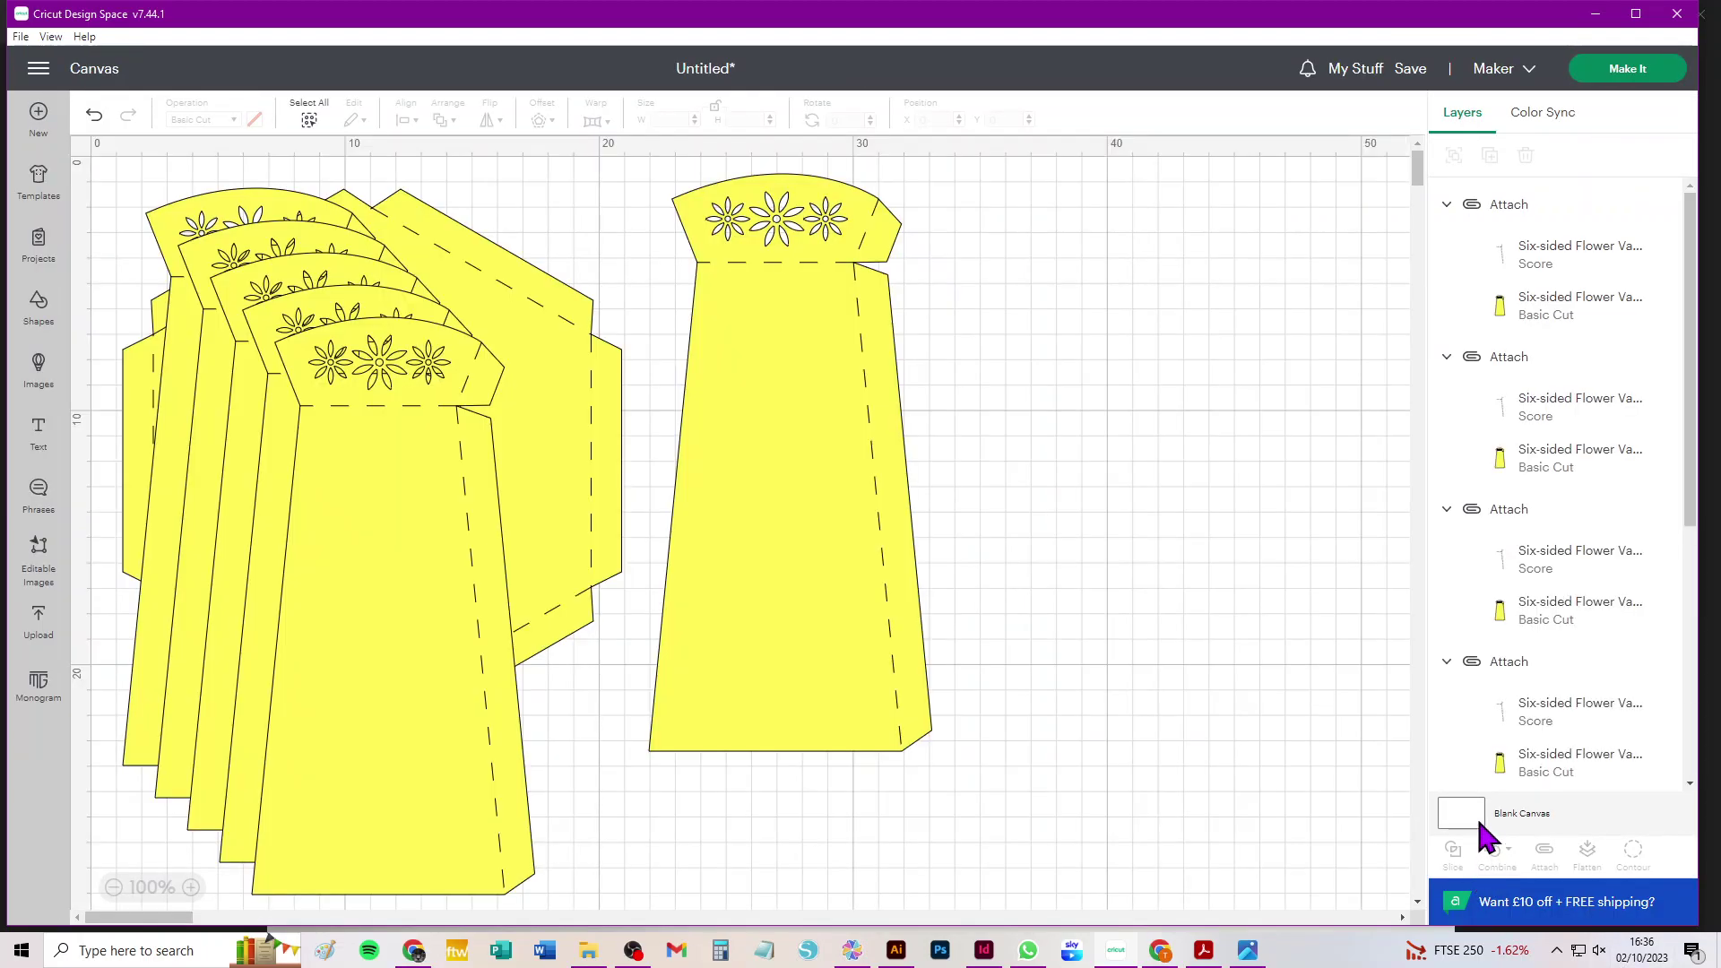
Select all vase walls and the hexagon base on the canvas with Ctrl+A
{"action": "key", "text": "ctrl+a"}
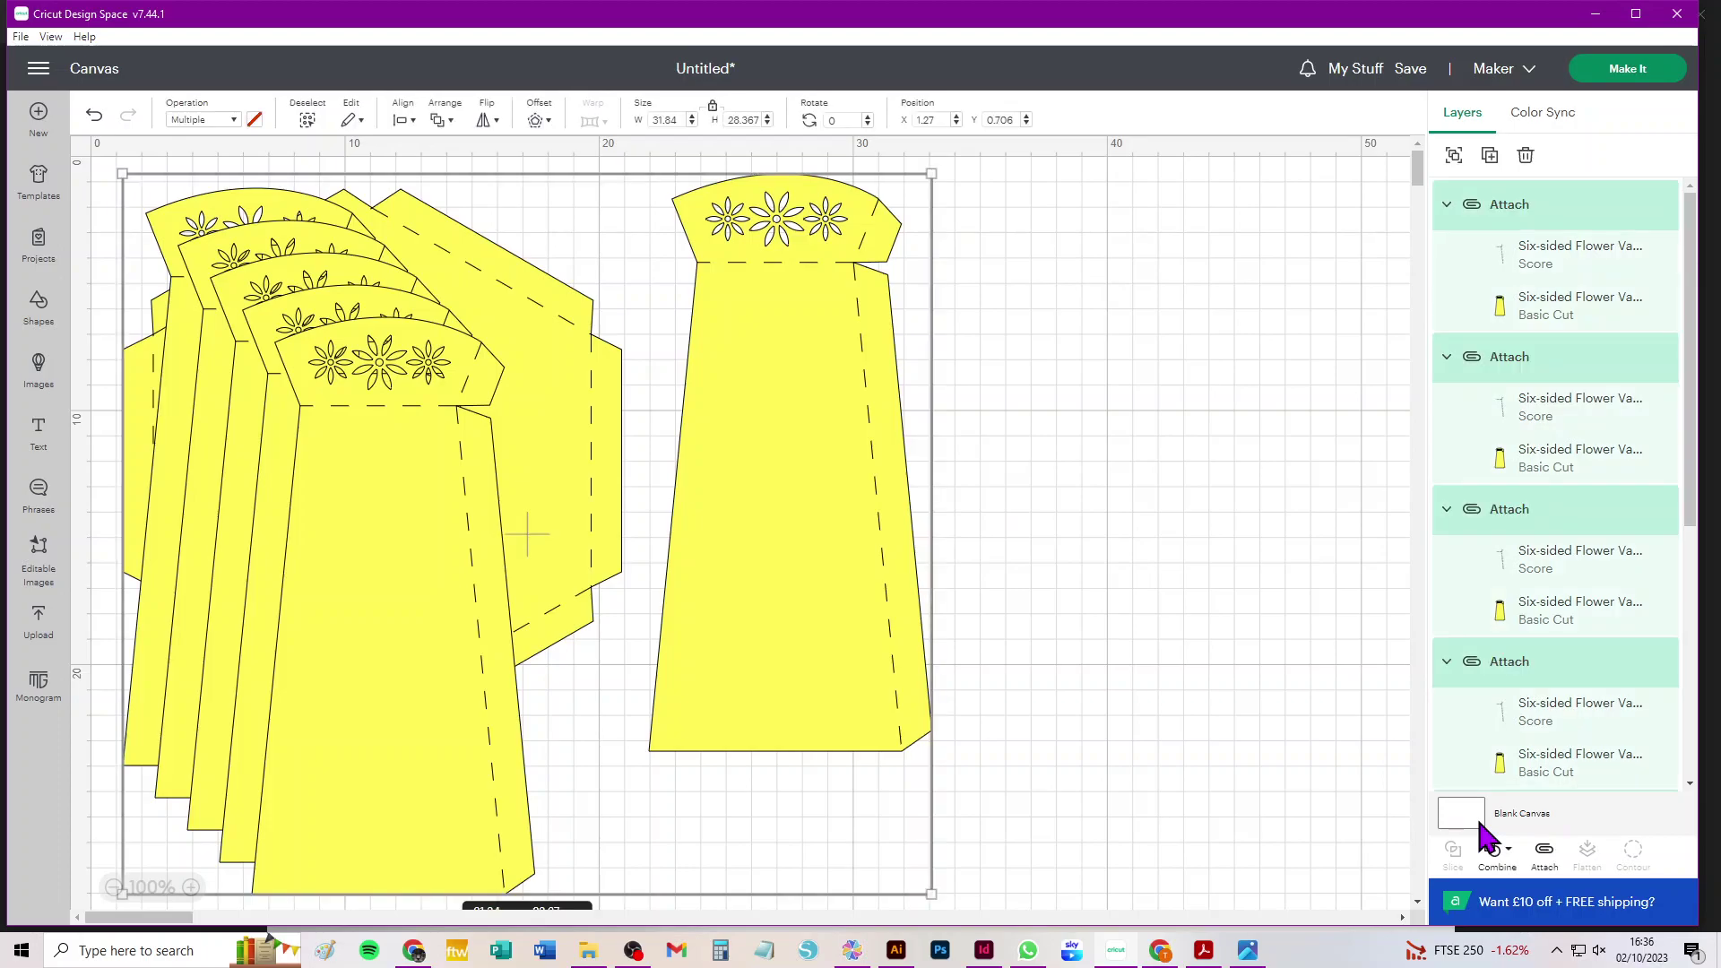